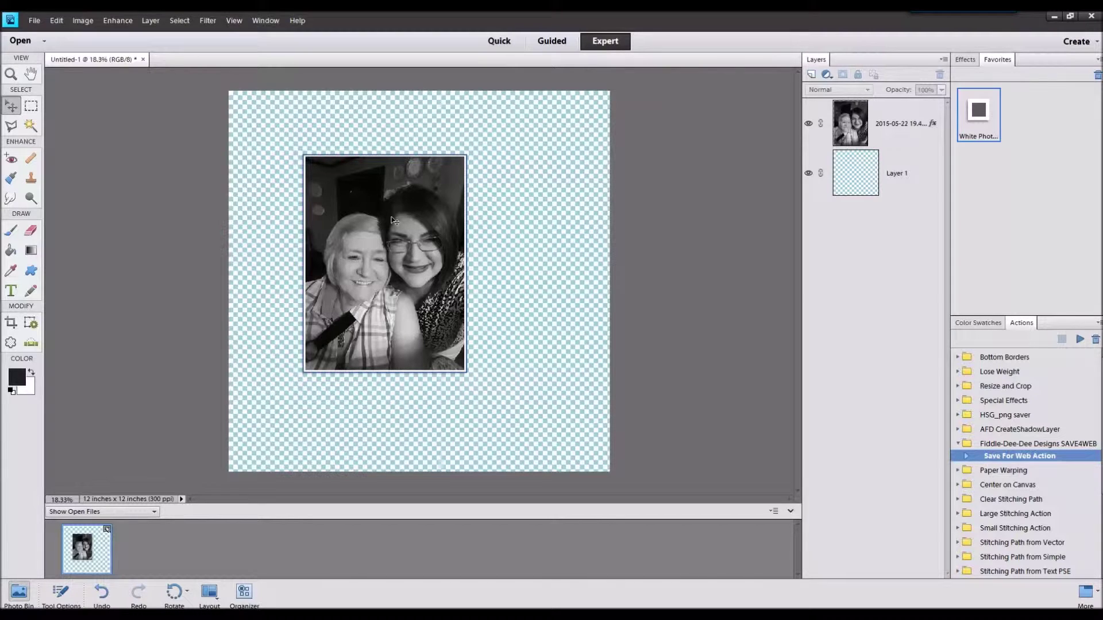
Step: Scale the black-and-white photo down proportionally and move it slightly toward the page's upper left
left_click(435, 222)
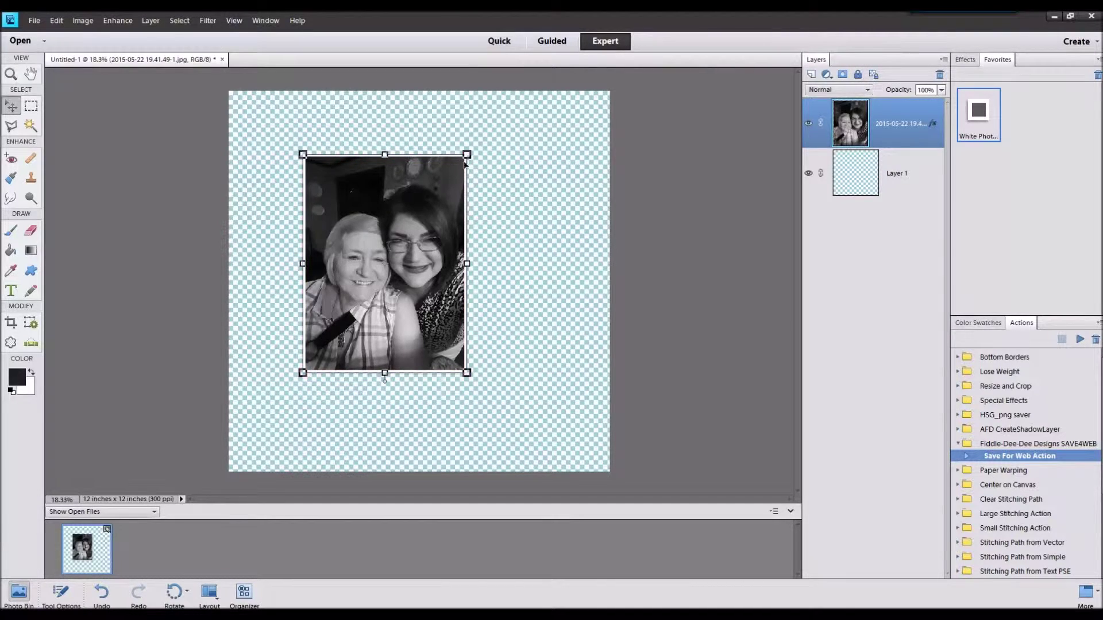
left_click_drag(465, 162, 430, 204)
left_click_drag(392, 258, 385, 215)
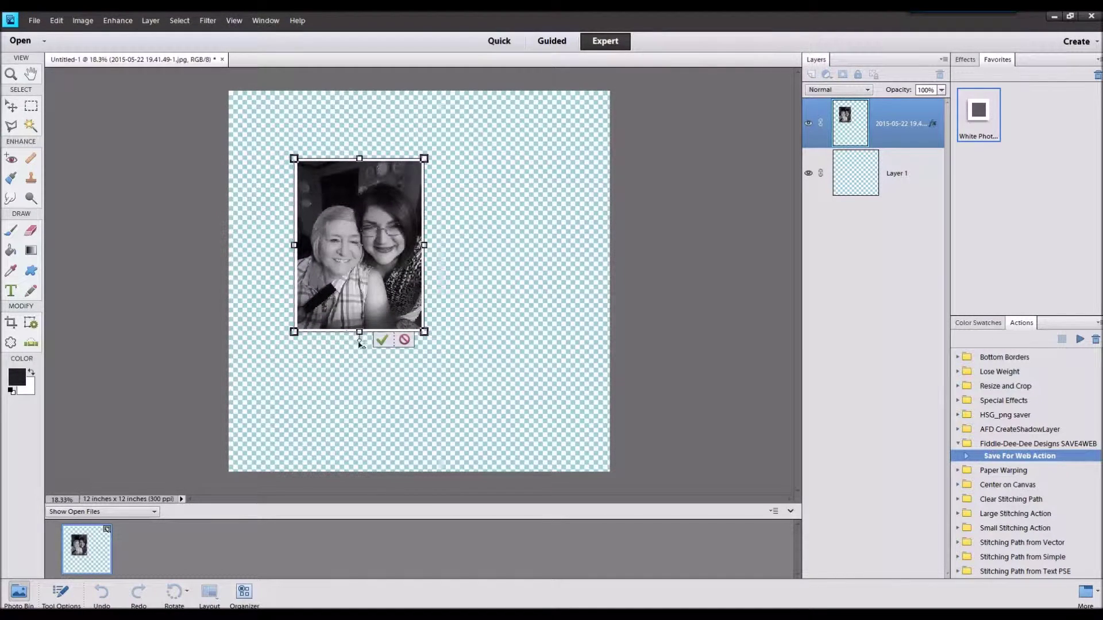
left_click(381, 339)
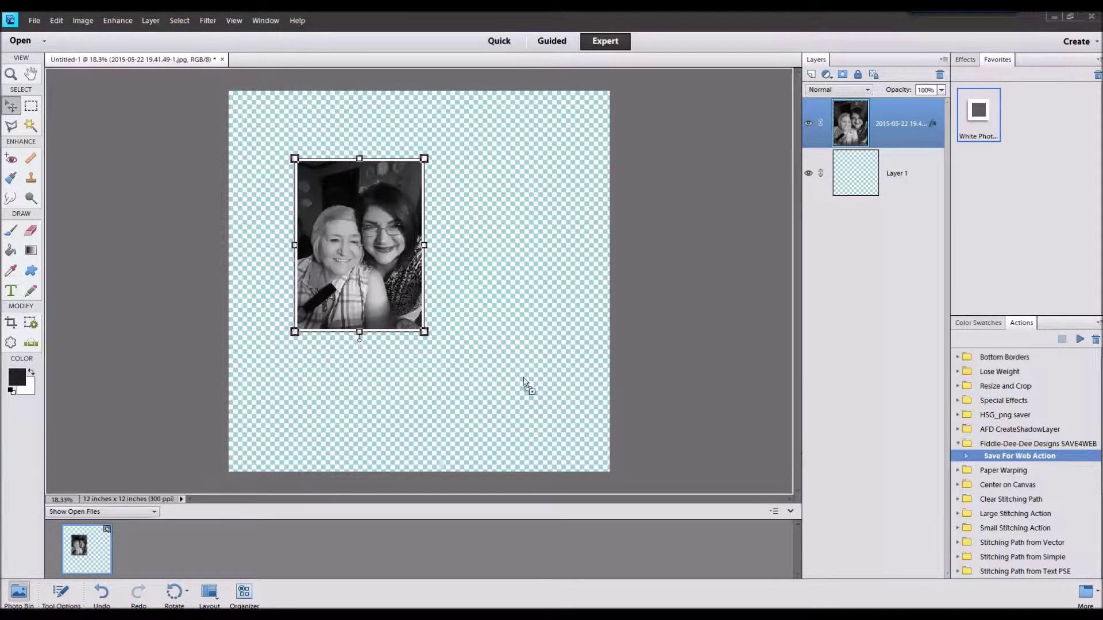
Step: Open grateful_CD_CaptureMemories.png and add the camera card to the layout, partly behind the photo's lower right edge
left_click_drag(524, 382, 499, 534)
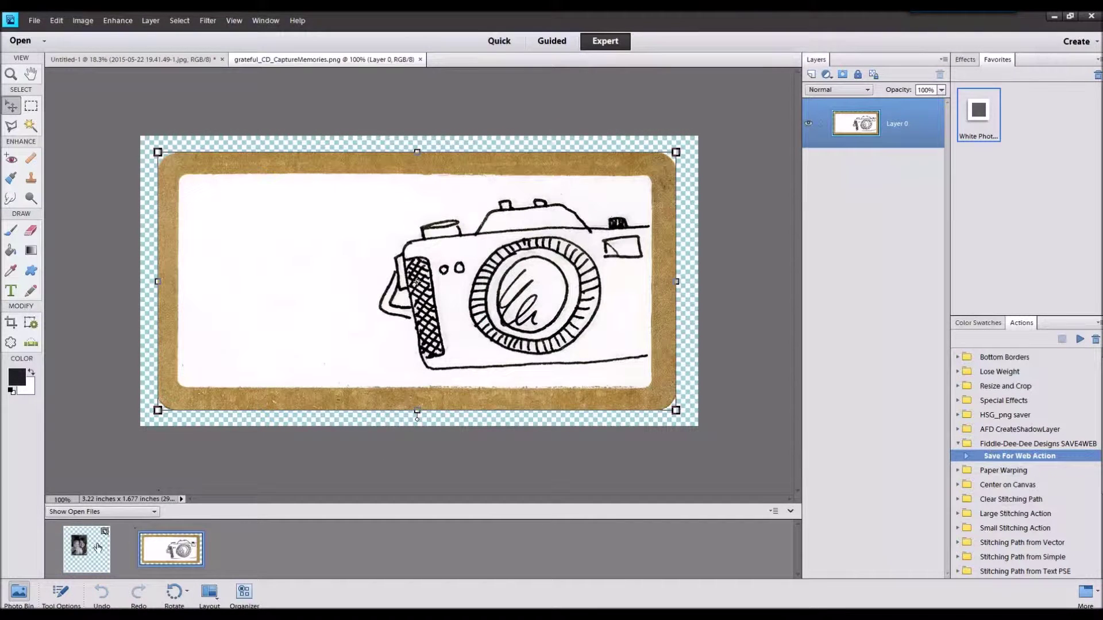
left_click(86, 549)
left_click_drag(171, 549, 563, 293)
left_click_drag(814, 194, 815, 199)
left_click_drag(439, 284, 485, 302)
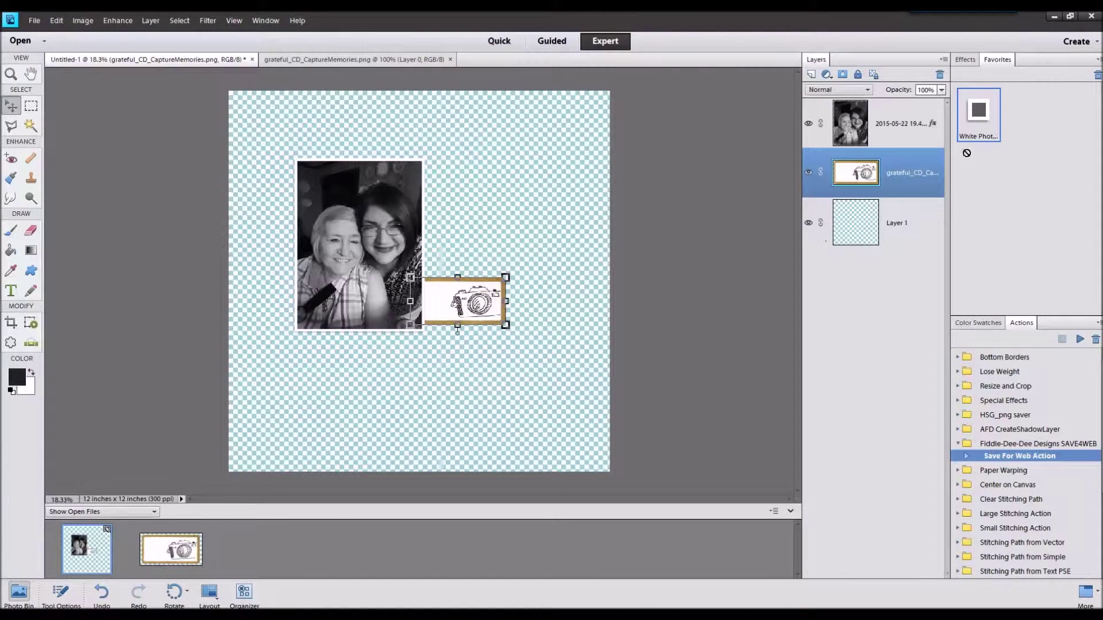
Step: Apply the ts45_FlatPa... shadow style to the camera card and nudge the card slightly right
left_click(964, 59)
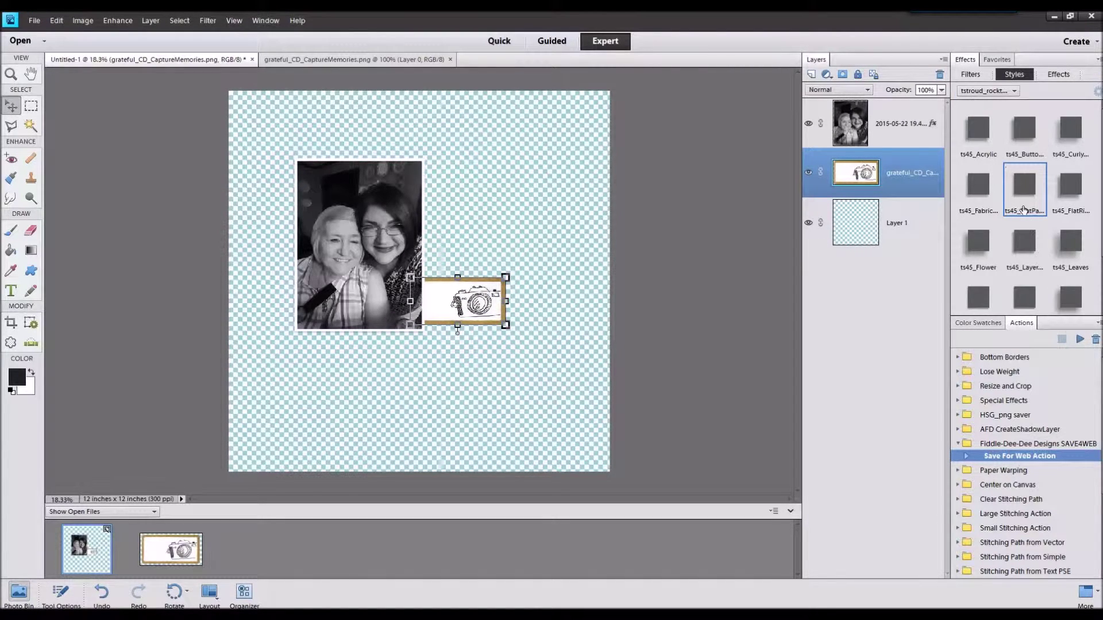
double_click(1023, 207)
mouse_move(472, 284)
left_mouse_down()
mouse_move(492, 301)
mouse_move(477, 304)
left_mouse_up()
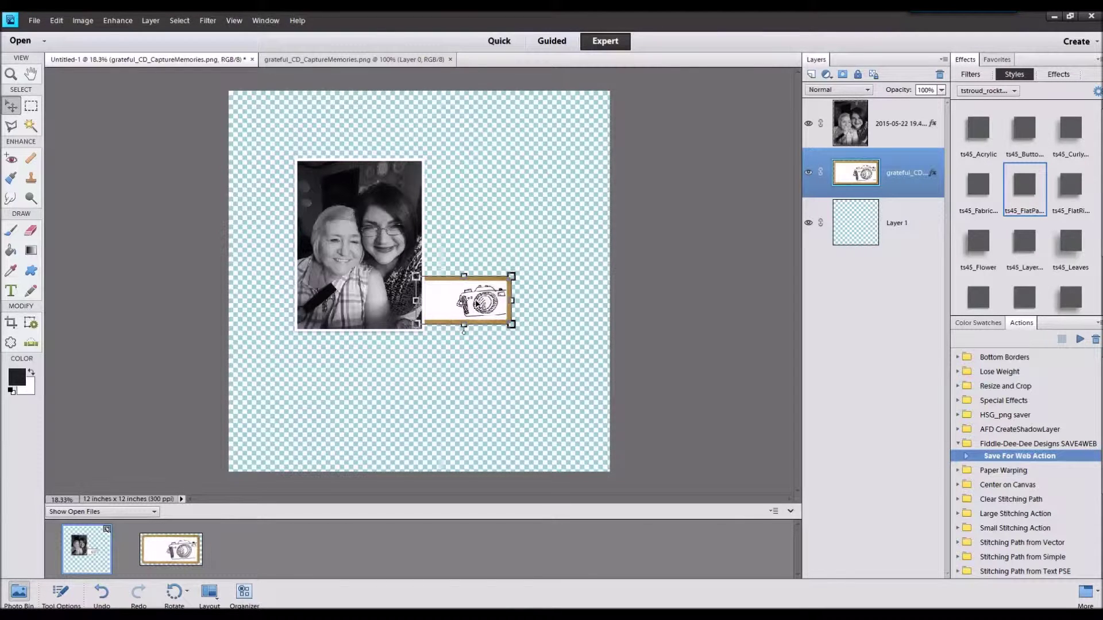
Step: Open grateful_emerritt-wordartsticker1.png and add the "grateful" word art above the photo layer, overlapping the camera card
left_click(372, 203)
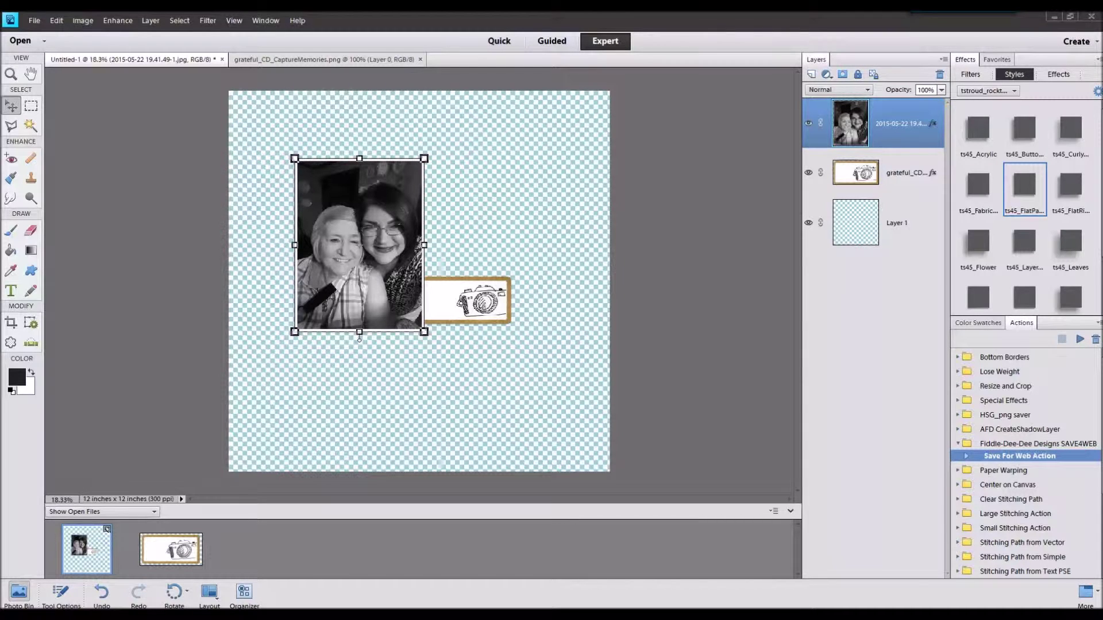
left_click_drag(718, 357, 649, 516)
left_click(99, 546)
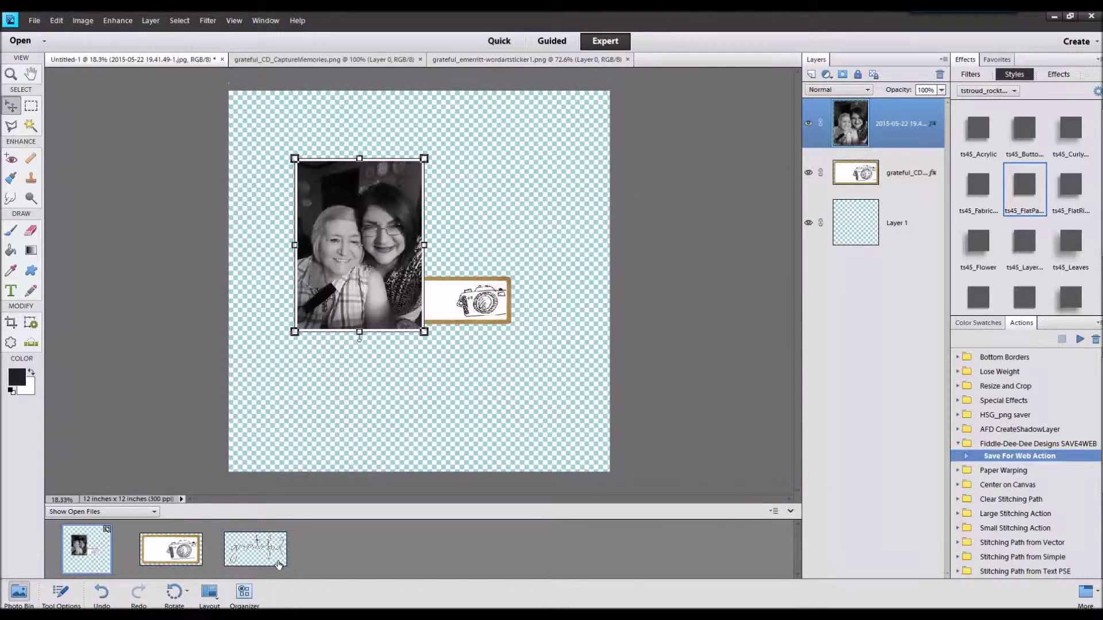
left_click_drag(280, 564, 513, 338)
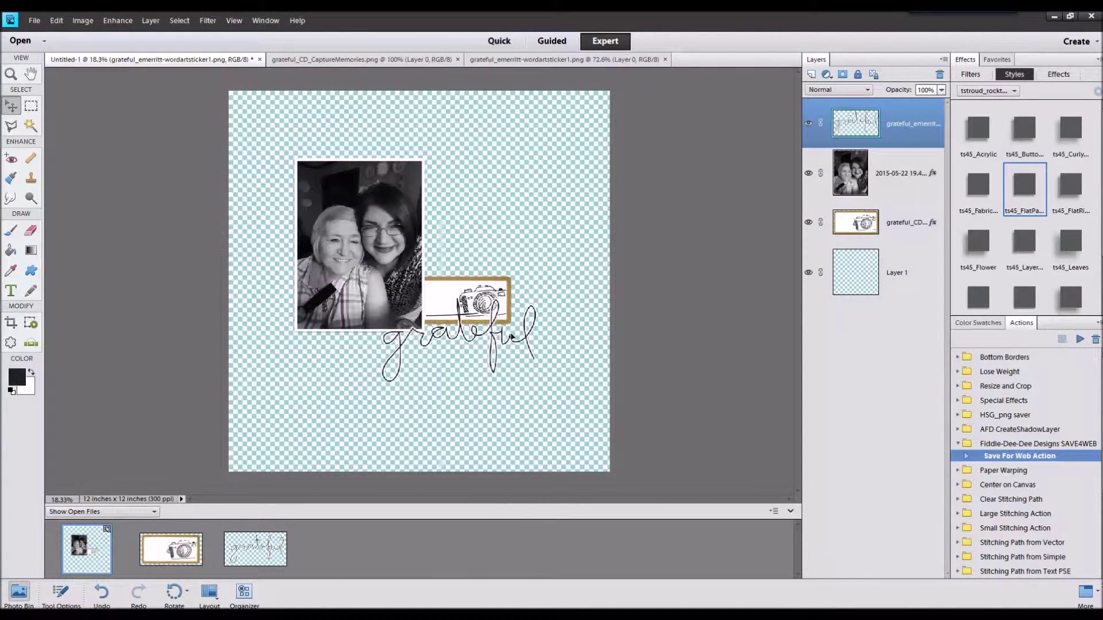
Step: Scale the photo down further in proportion and move it up, clear of the camera card and word art
left_click(389, 232)
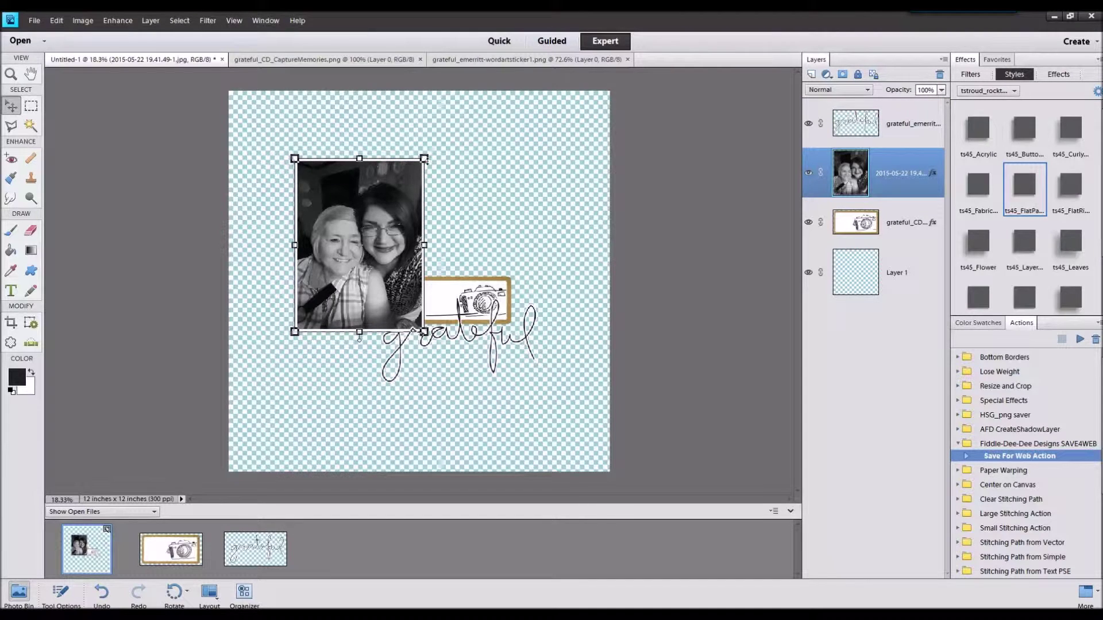
left_click_drag(408, 187, 409, 203)
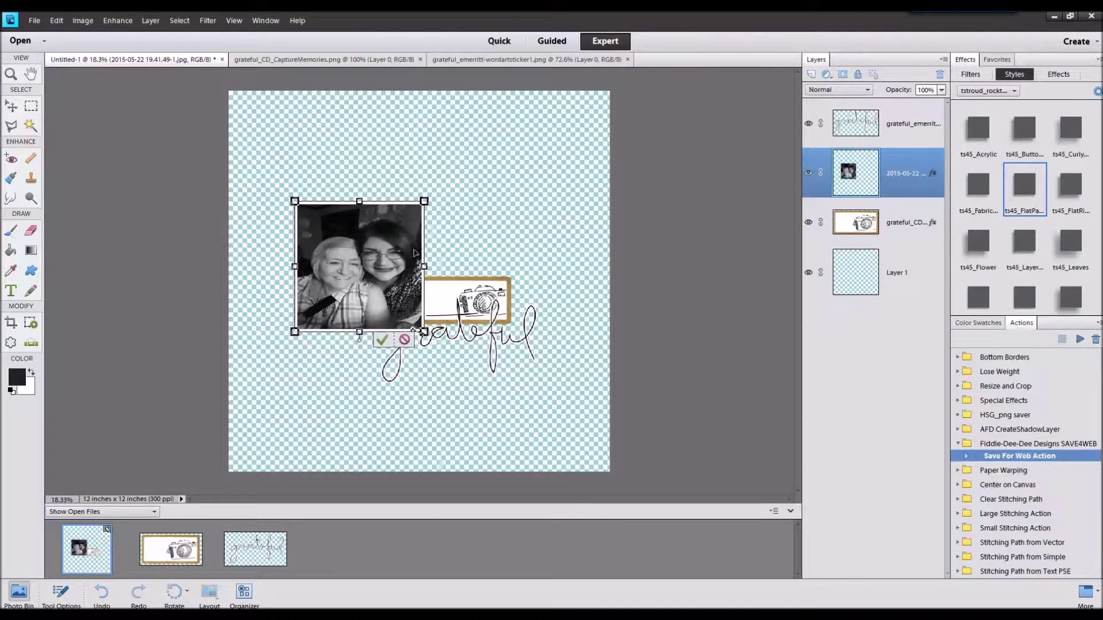
left_click(405, 340)
left_click_drag(424, 158, 390, 204)
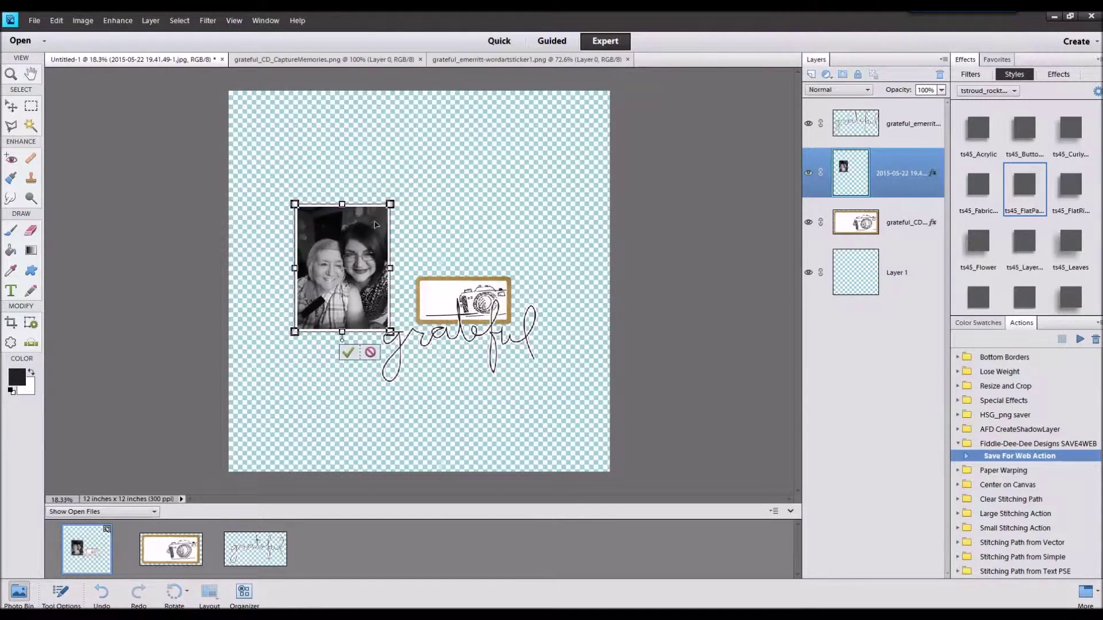
left_click_drag(362, 239, 377, 175)
left_click(361, 290)
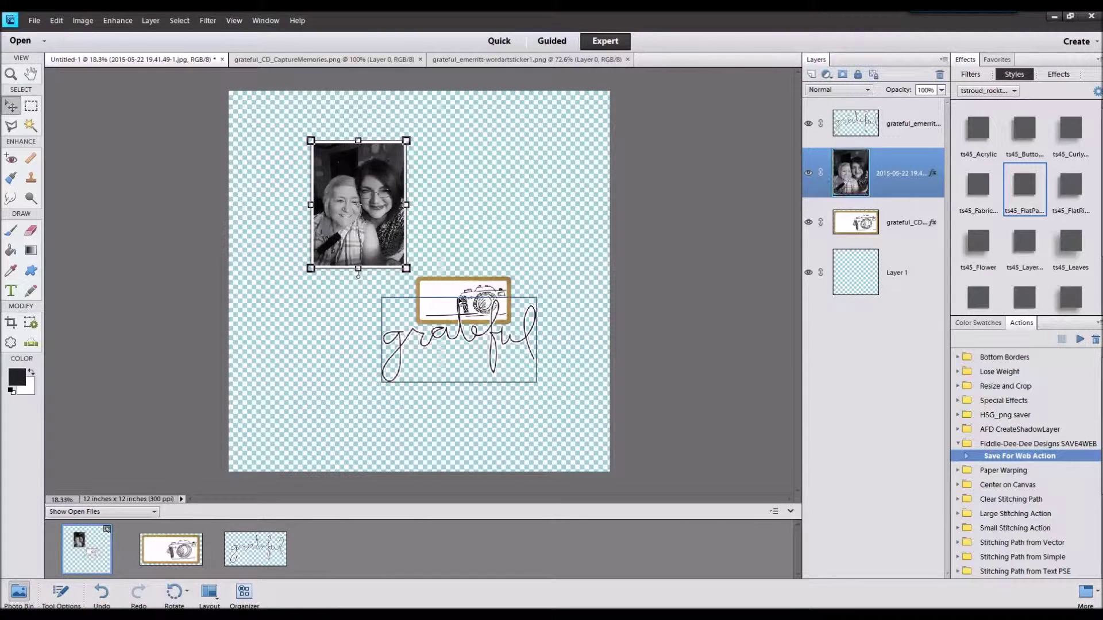
Step: Shrink the "grateful" word art and place it to the right of the photo's upper half
left_click(448, 294)
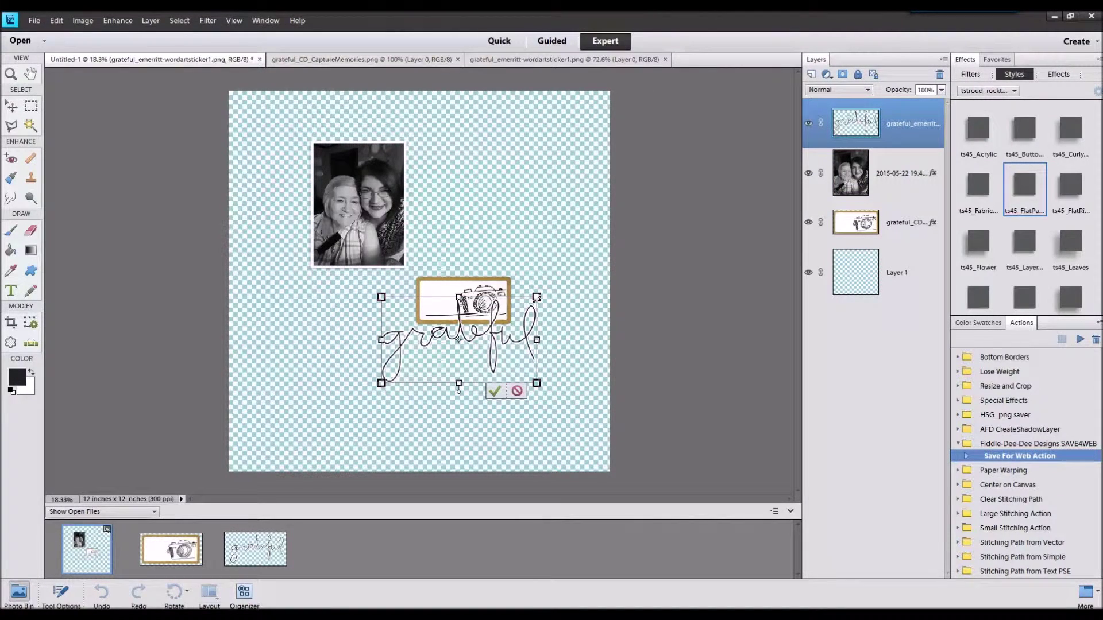
left_click_drag(536, 298, 493, 321)
left_click_drag(461, 335, 524, 170)
left_click(508, 226)
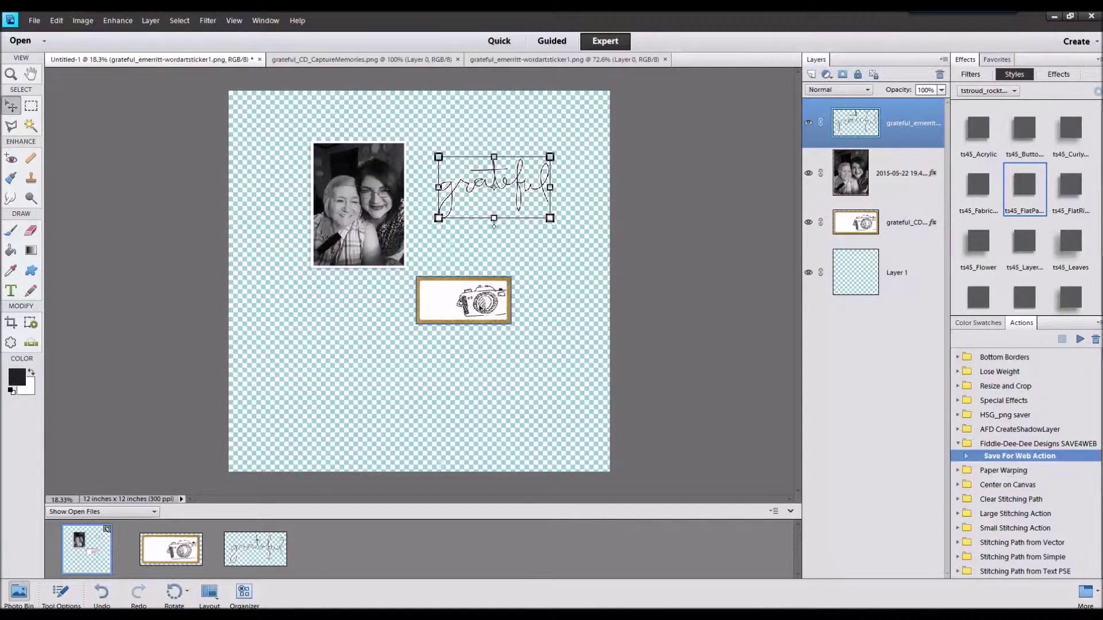
Step: Shrink the camera card and tuck it behind the photo's lower right edge, beneath the word art
left_click(507, 281)
left_click_drag(510, 279, 495, 286)
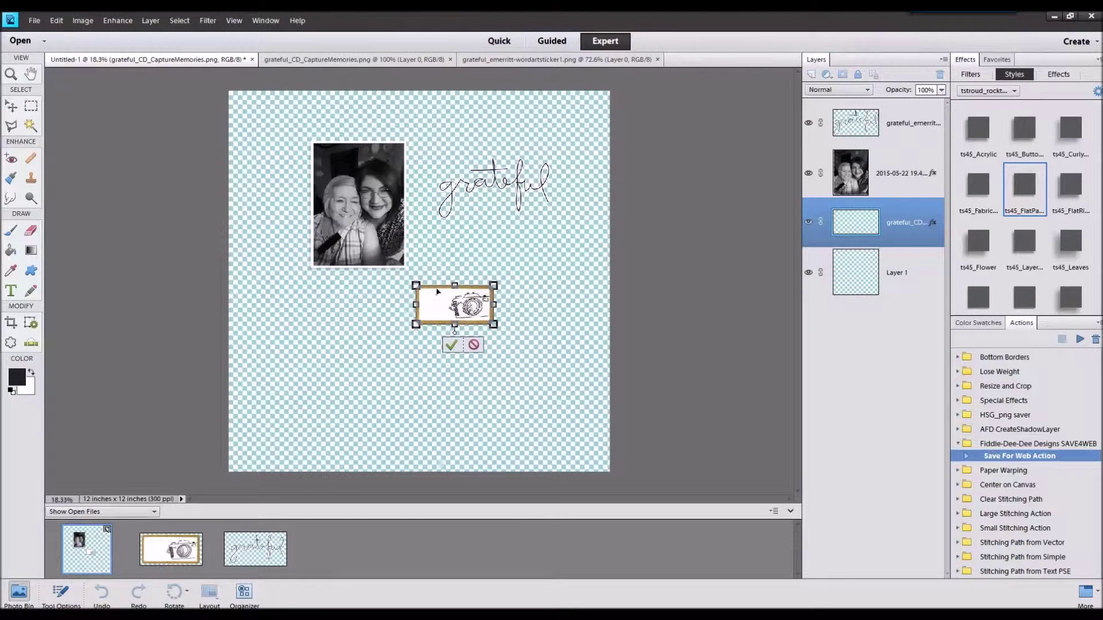
left_click_drag(437, 318, 419, 262)
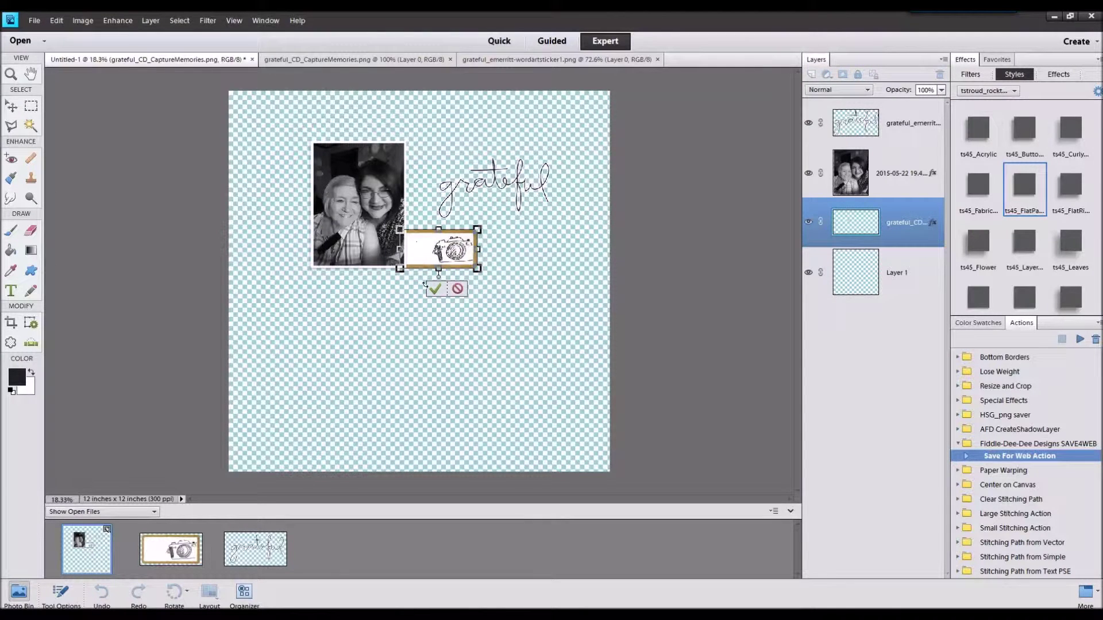
left_click(435, 289)
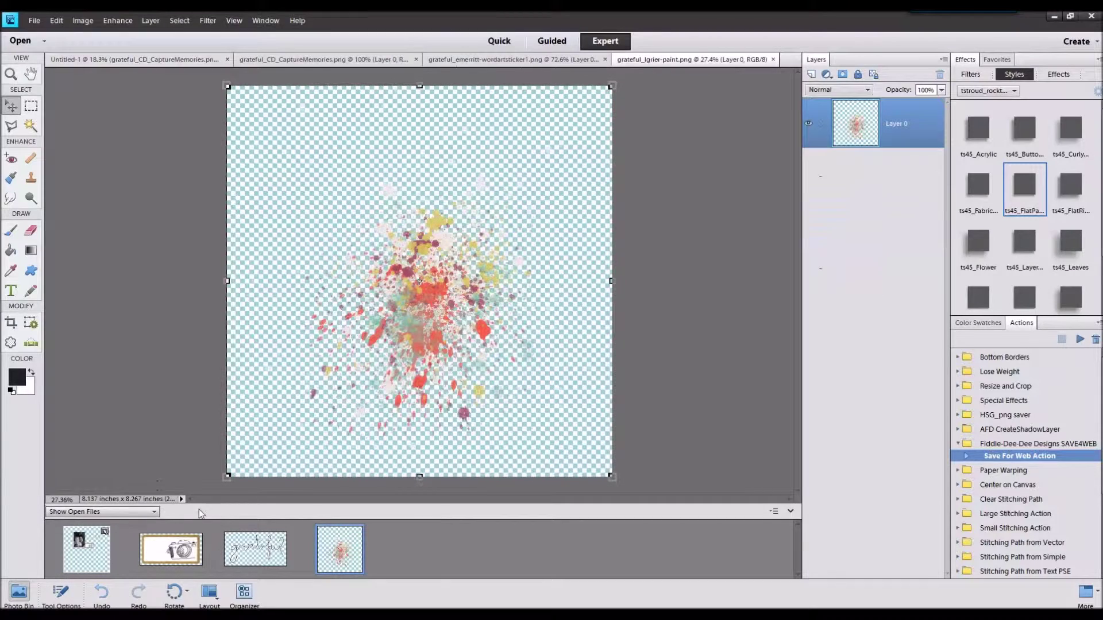
Step: Add the grateful_lgrier-paint.png splatter directly above Layer 1, behind the photo and camera card
left_click(98, 565)
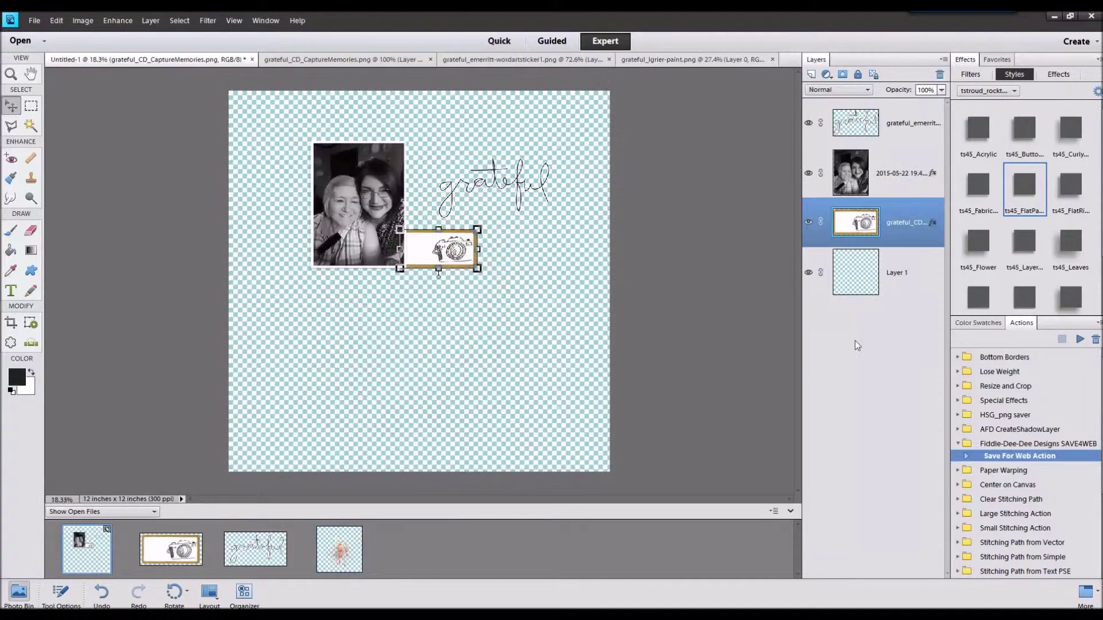
left_click(896, 267)
mouse_move(327, 553)
left_mouse_down()
mouse_move(388, 288)
mouse_move(411, 252)
mouse_move(394, 222)
left_mouse_up()
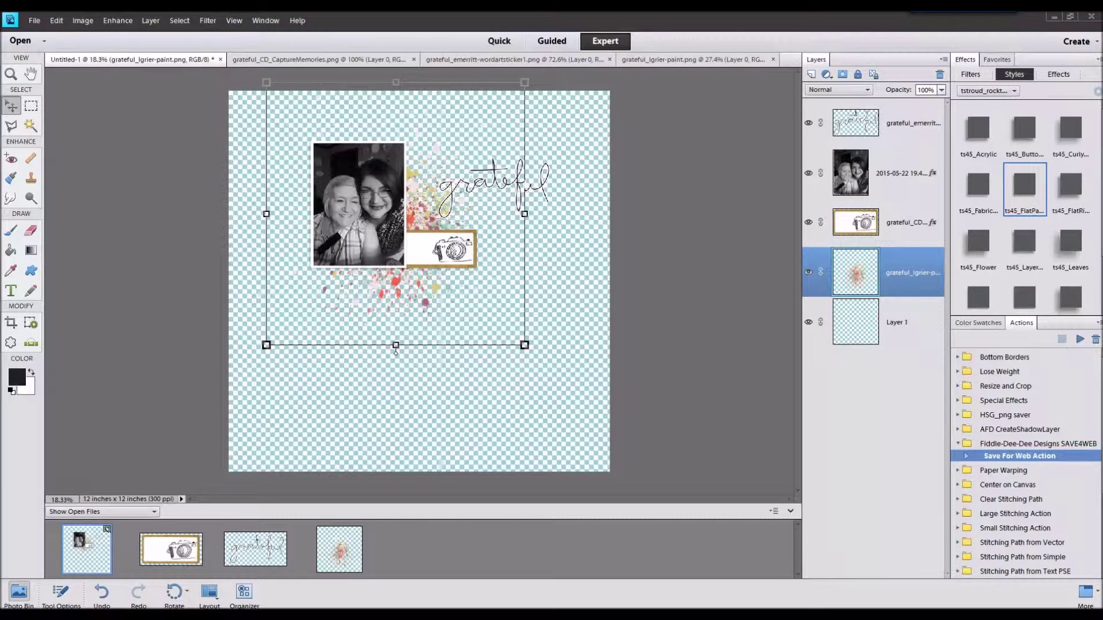
Step: Open the papers grateful_RYoung_Paper3.jpg, grateful_onelittlebird-pp01.jpg, grateful_aclegg-bk-thankful.jpg and grateful_awolff_bg5.jpg
mouse_move(691, 235)
left_mouse_down()
mouse_move(556, 456)
mouse_move(553, 505)
left_mouse_up()
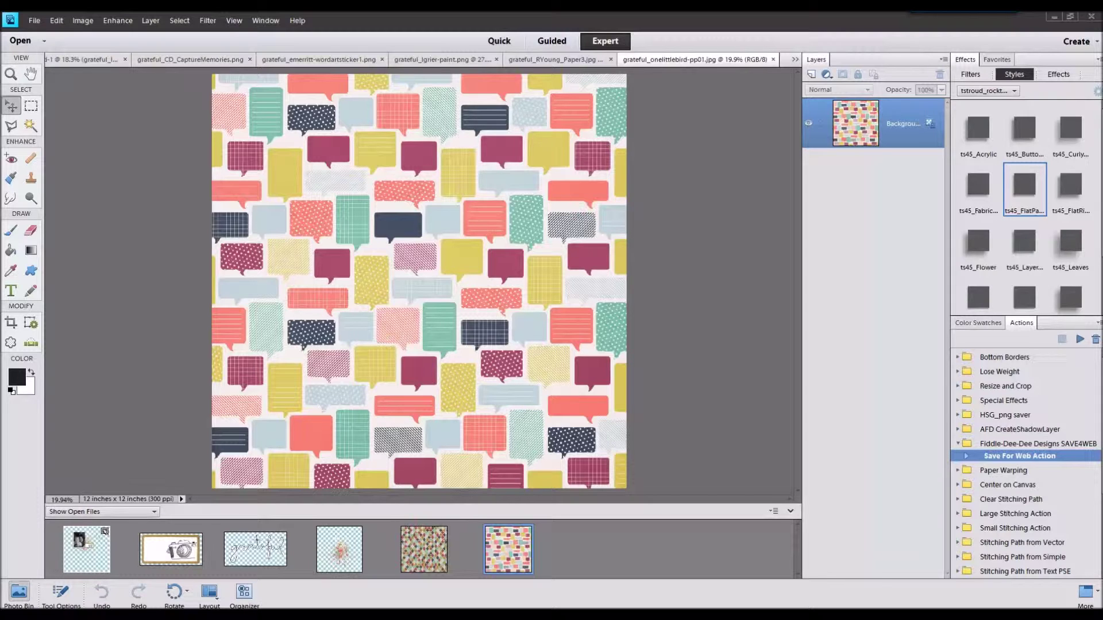
left_click_drag(761, 349, 669, 525)
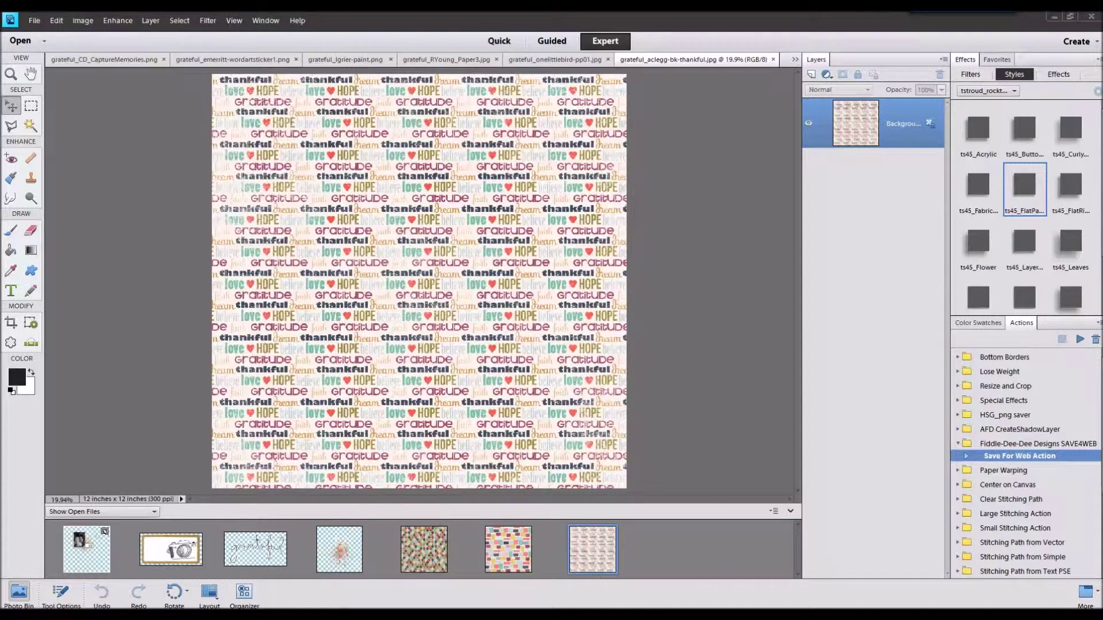
left_click_drag(692, 409, 681, 535)
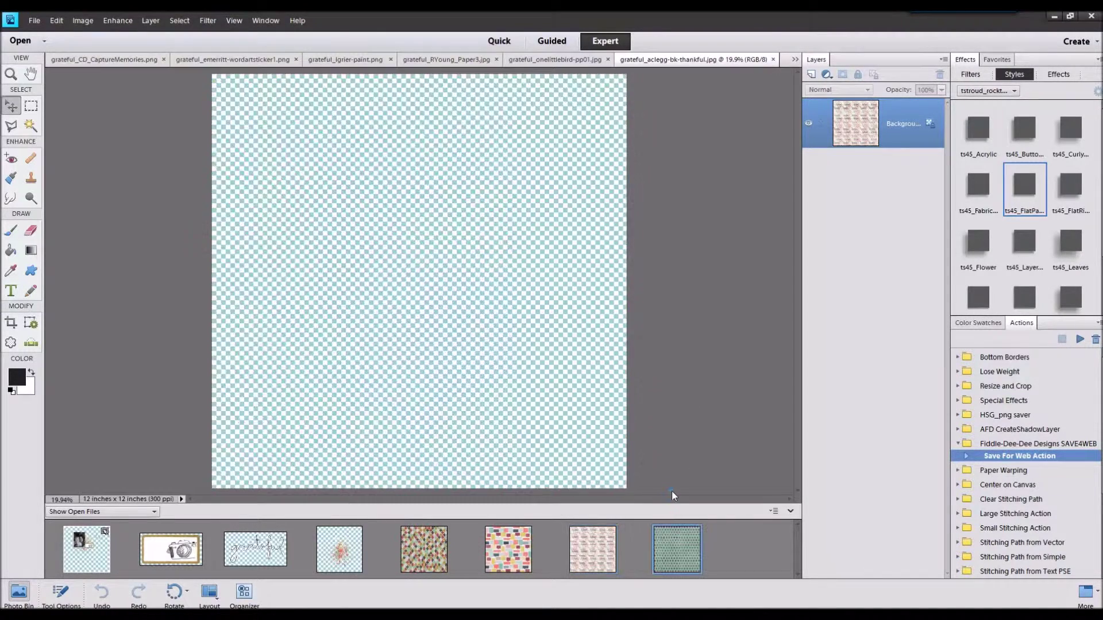
Step: Add the grateful_RYoung_Paper3.jpg paper directly above Layer 1 as the layout's full-page background
left_click(89, 537)
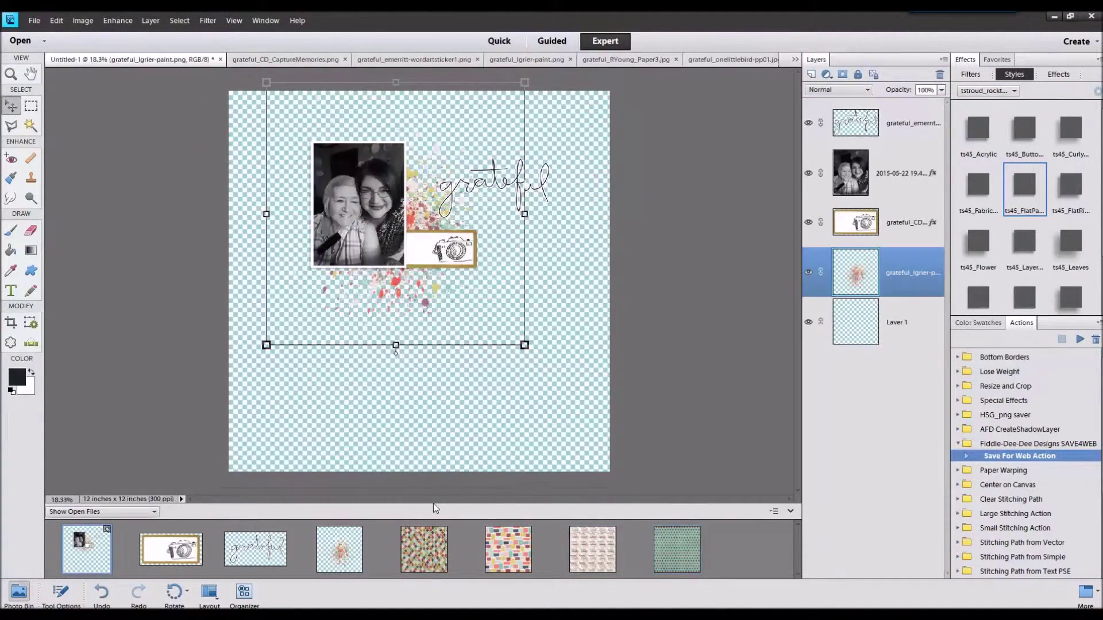
left_click(915, 339)
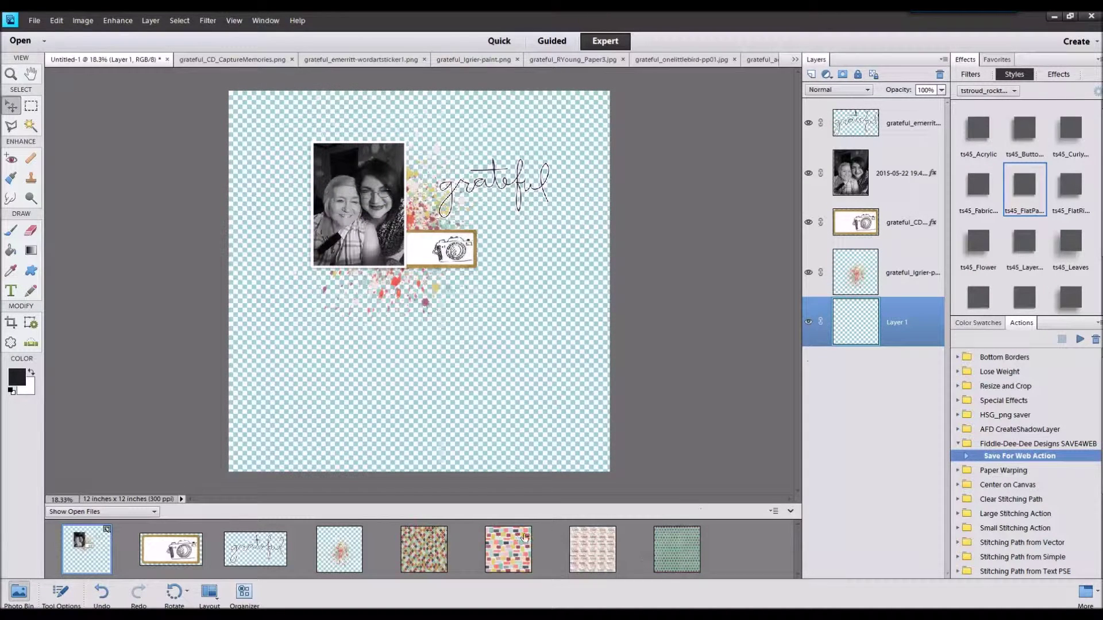
left_click_drag(443, 541, 489, 252)
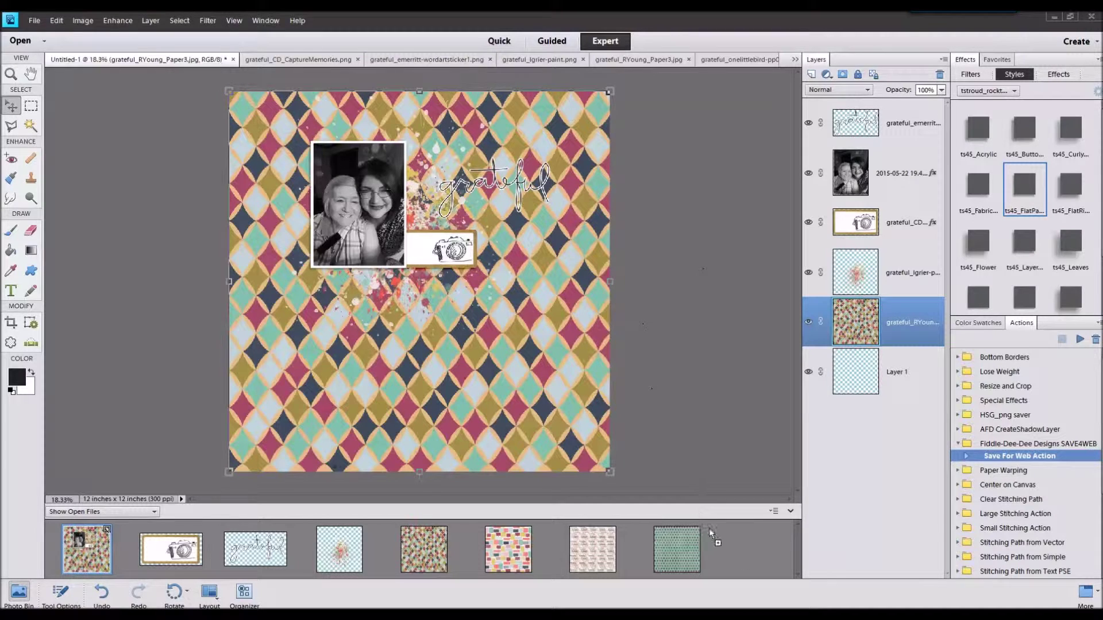
Step: Open the striped paper grateful_lgrier-paper4.jpg and add it to the layout directly above the diamond-patterned background
left_click_drag(709, 529, 709, 530)
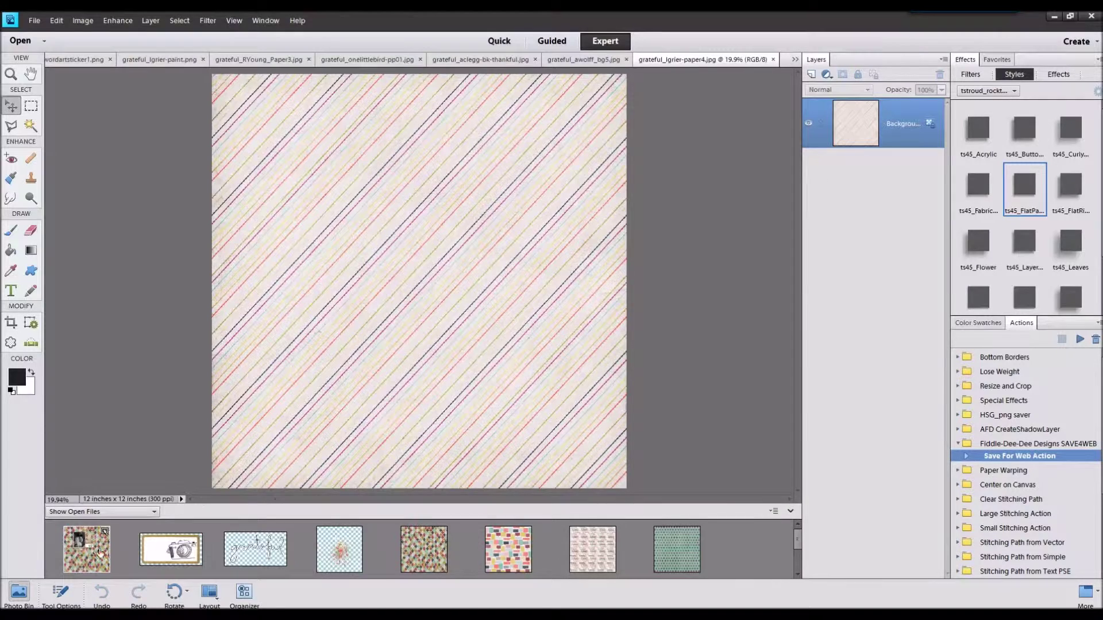
left_click(100, 552)
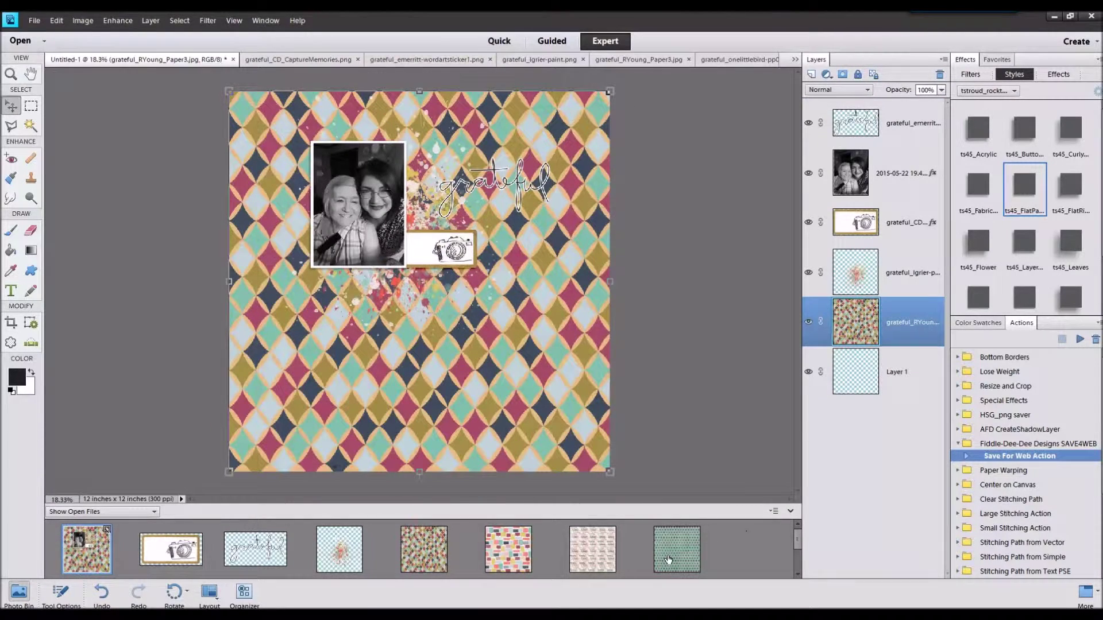
scroll(668, 560, "down", 2)
left_click_drag(84, 566, 397, 286)
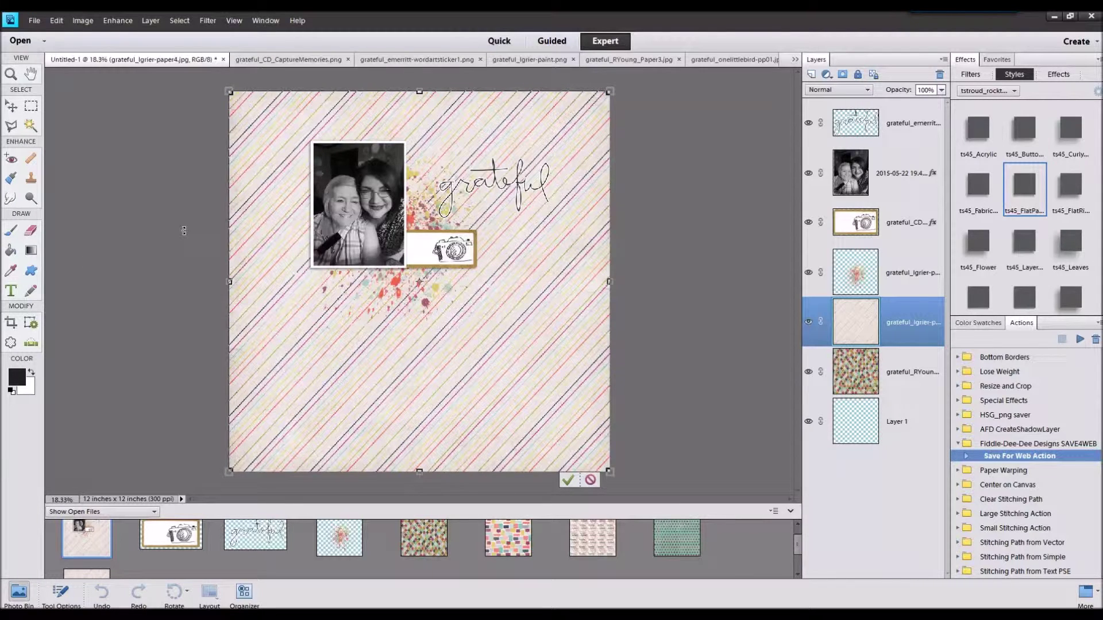
Step: Scale the striped paper to 90% with constrained proportions, leaving a patterned border around it
left_click(60, 591)
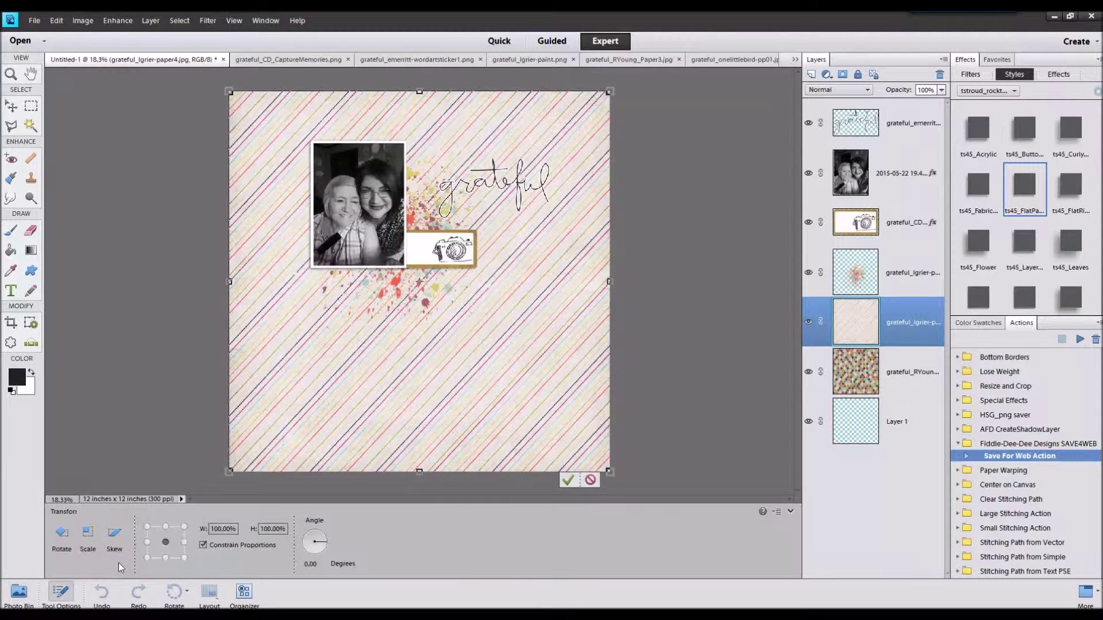
double_click(235, 528)
type("9")
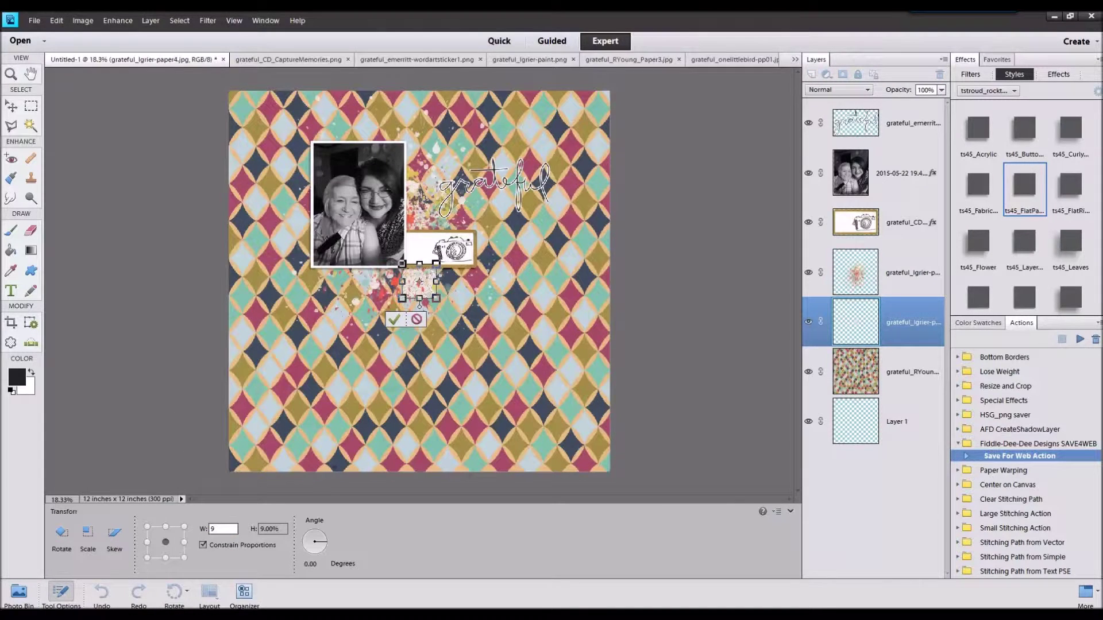
type("5")
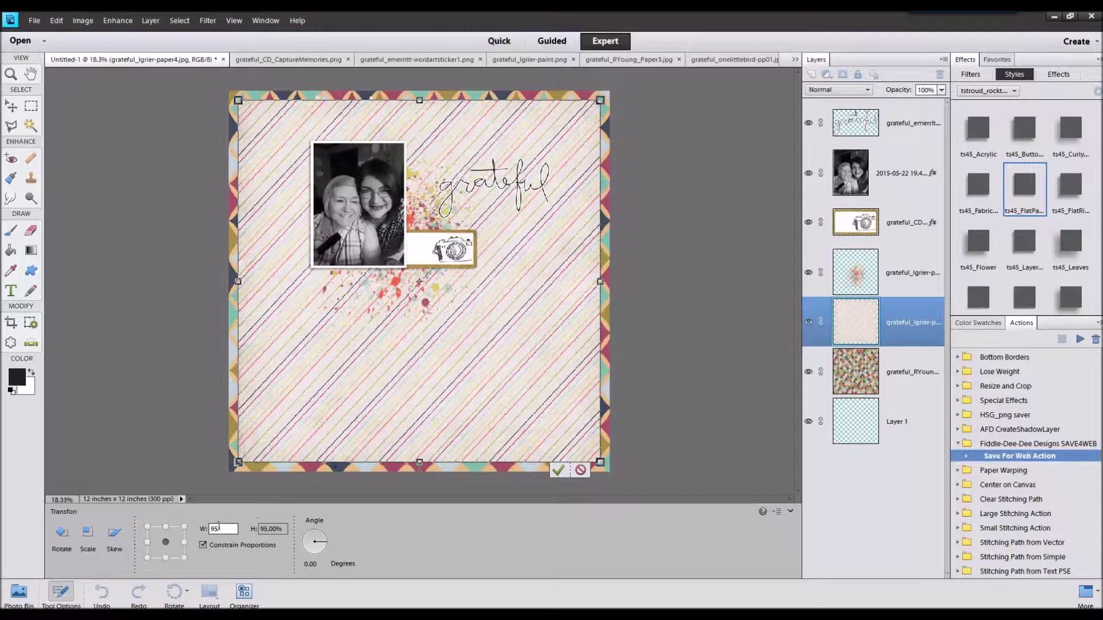
double_click(216, 528)
type("90")
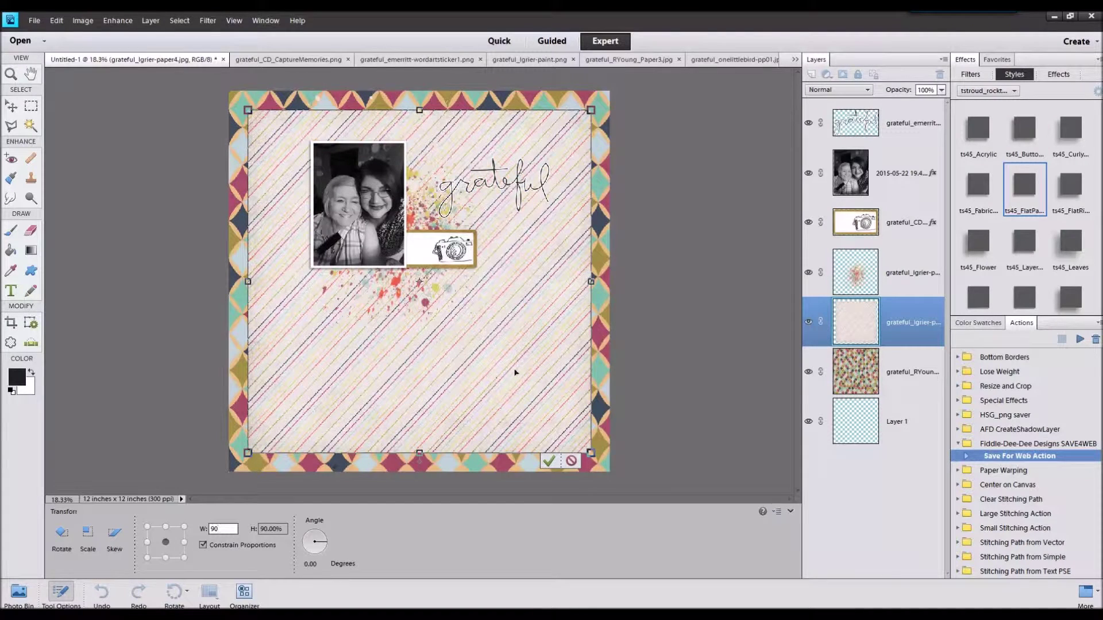
left_click(549, 461)
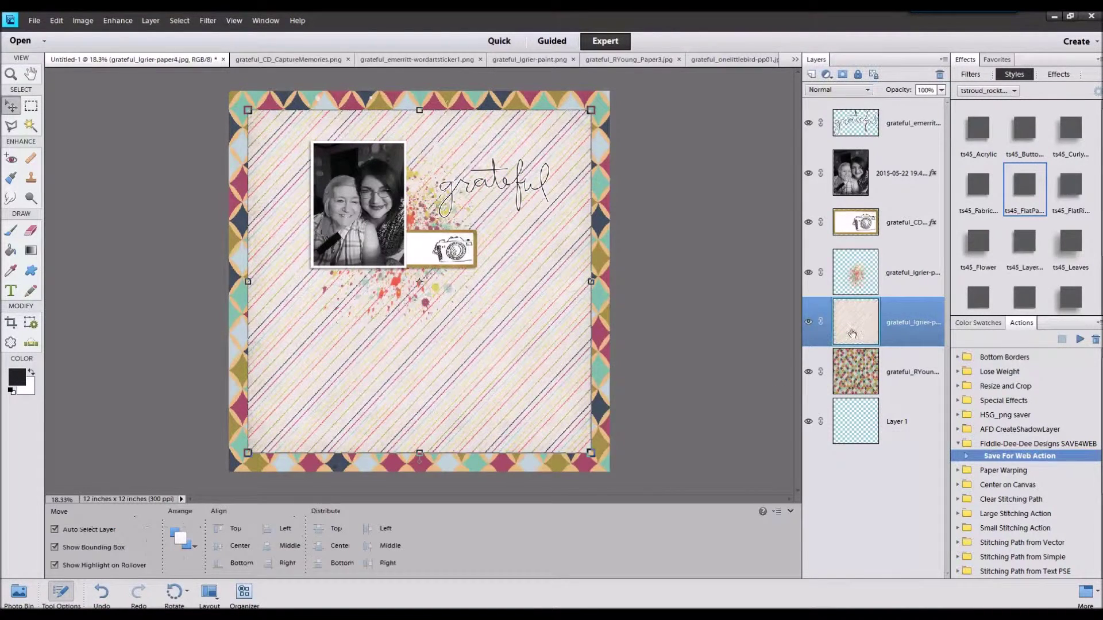
Step: Delete the empty Layer 1 and select the striped paper in the layout
right_click(906, 426)
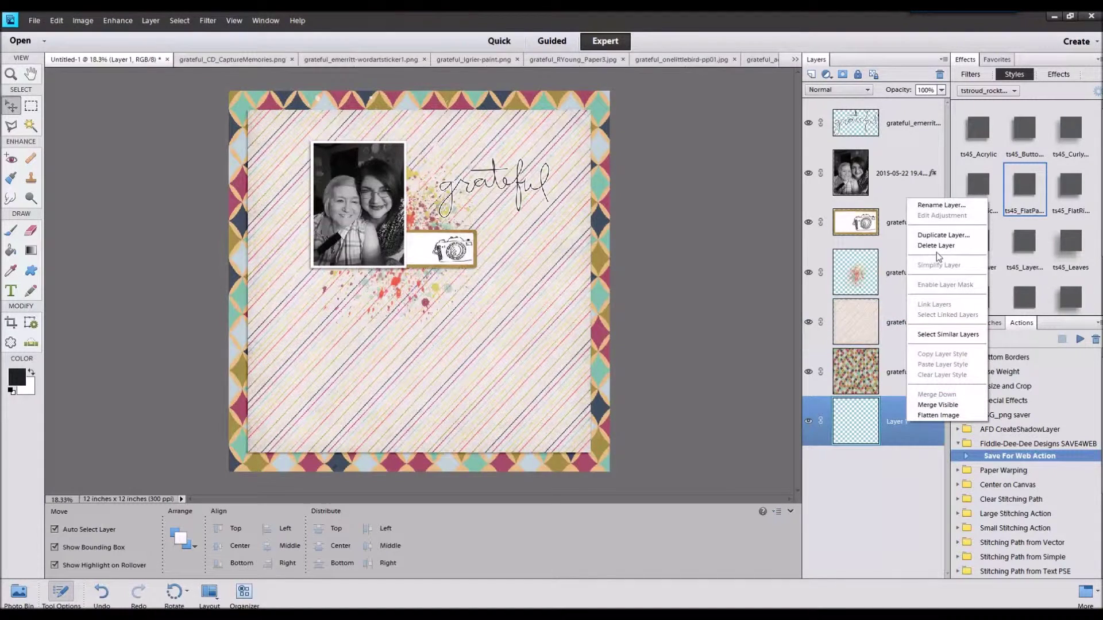
left_click(936, 247)
left_click(494, 296)
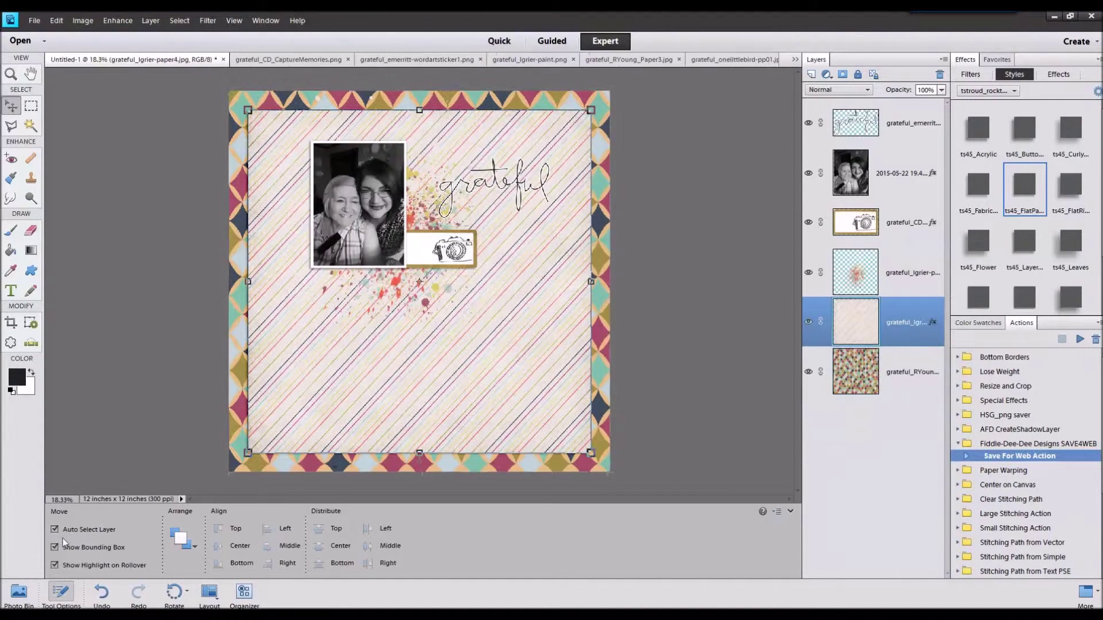
Step: Close all the opened source images, starting with the camera card, leaving only the layout open
left_click(17, 590)
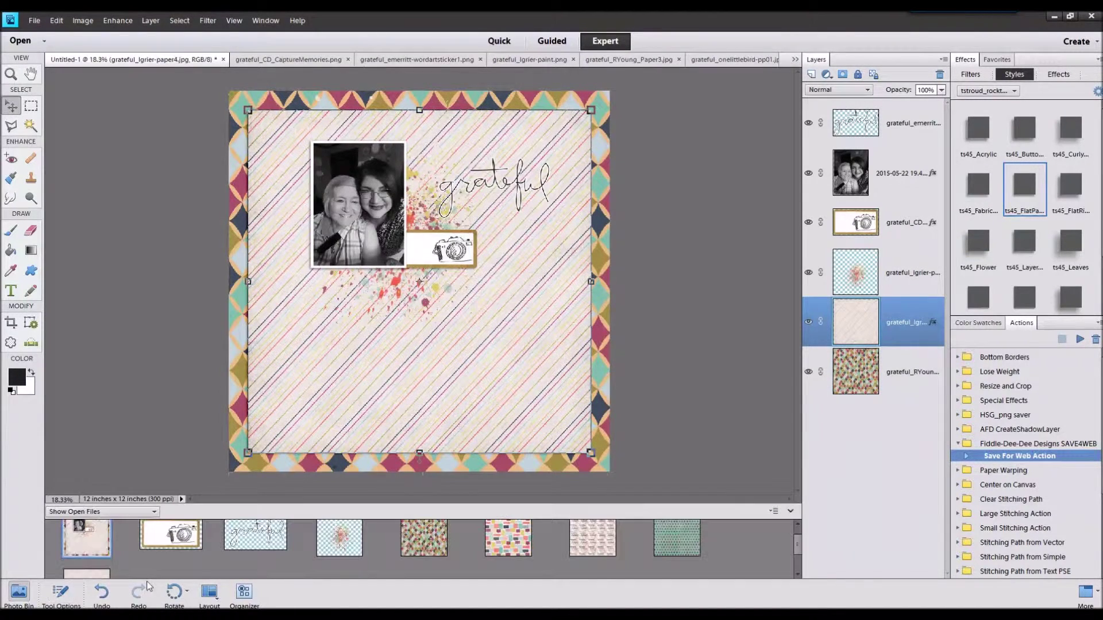
double_click(159, 535)
right_click(97, 573)
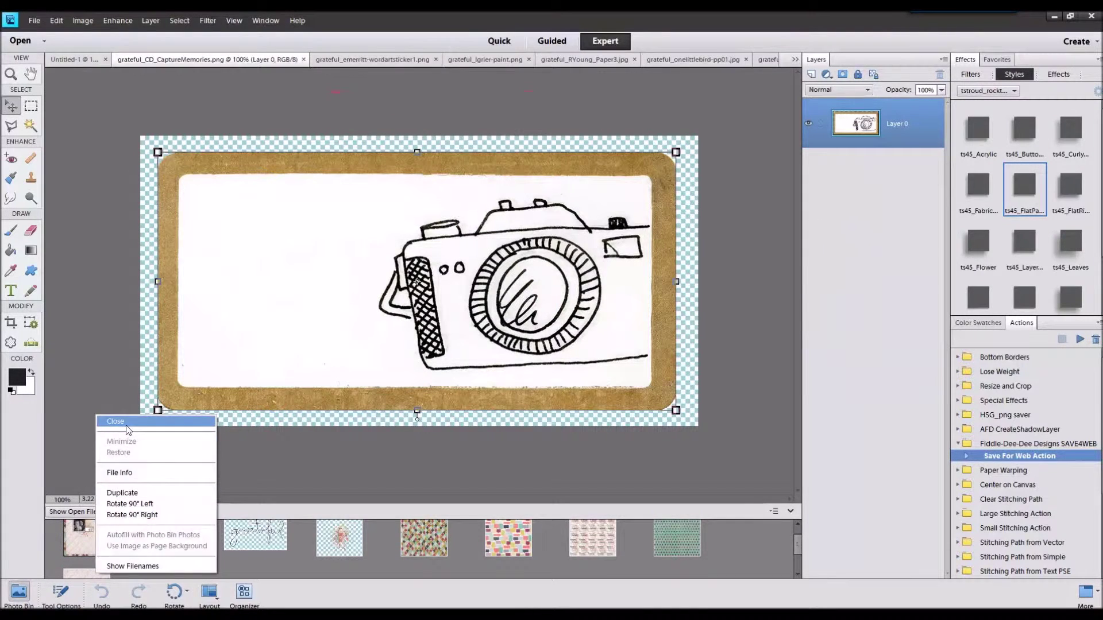
left_click(127, 423)
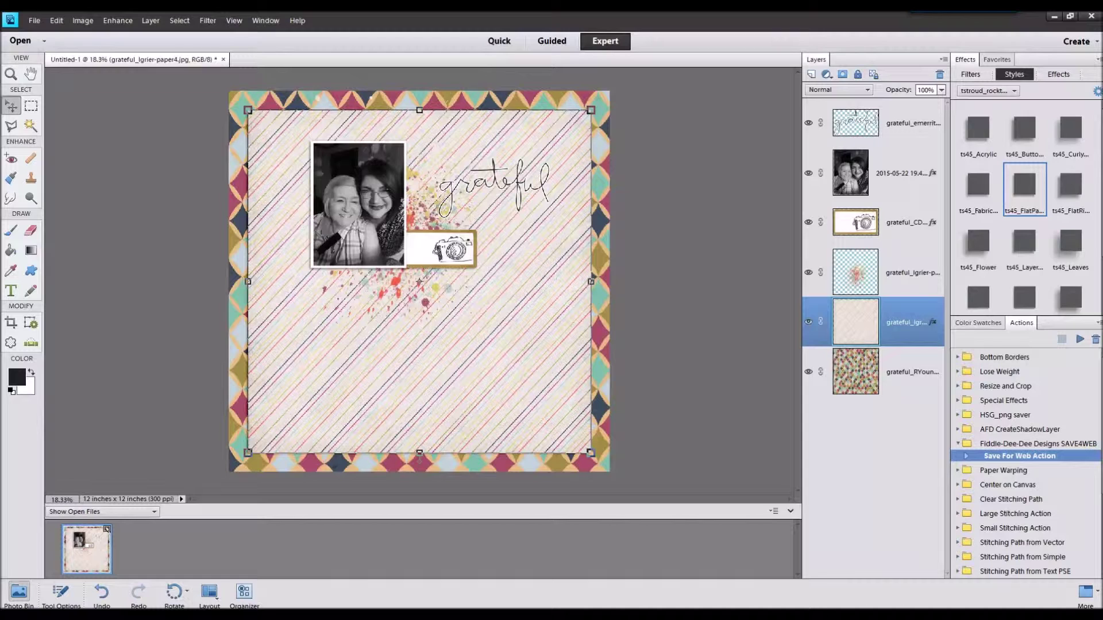
Step: Add grateful_aclegg-card-thankful.png beneath the camera card layer, shrink it to about half size and place it against the photo's left edge
left_click_drag(1102, 143, 454, 529)
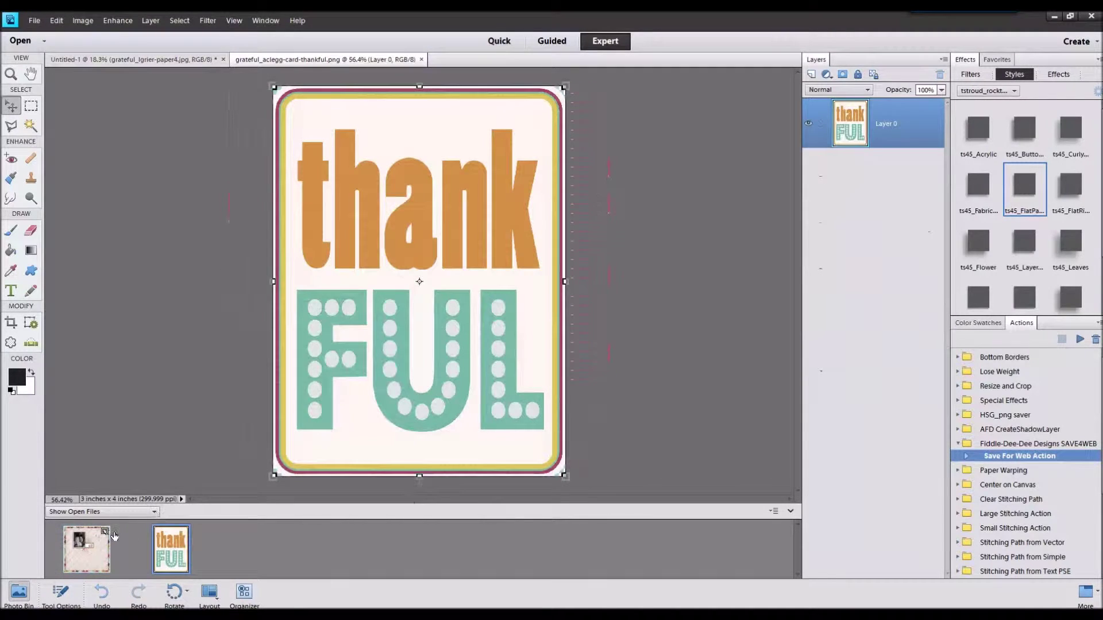
left_click_drag(114, 536, 99, 545)
left_click_drag(442, 310, 571, 288)
left_click_drag(896, 336, 884, 248)
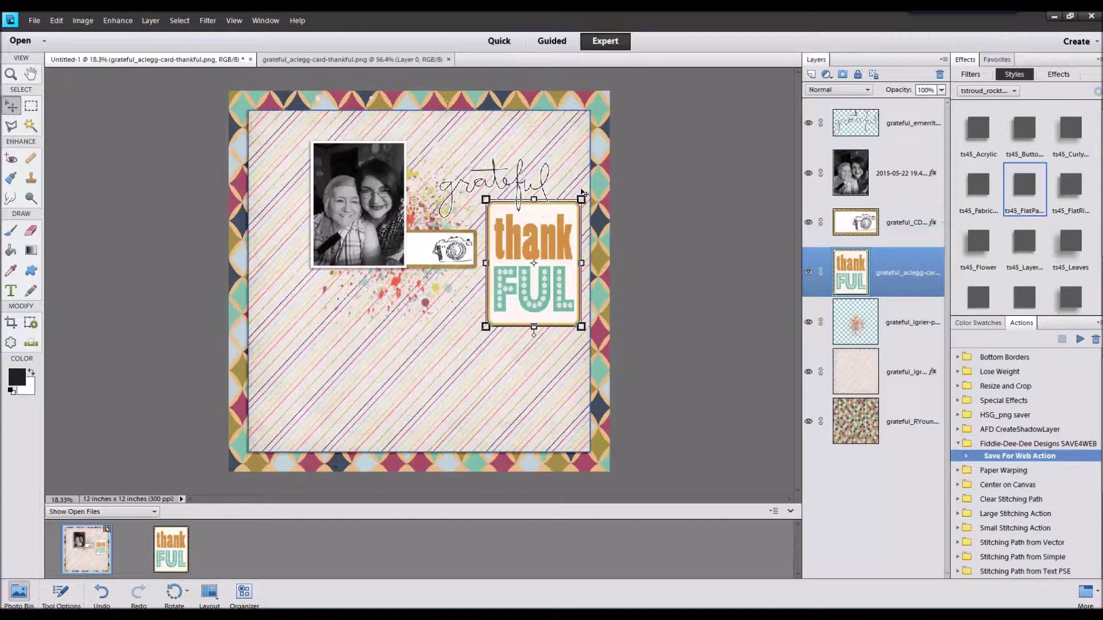
left_click_drag(582, 195, 294, 188)
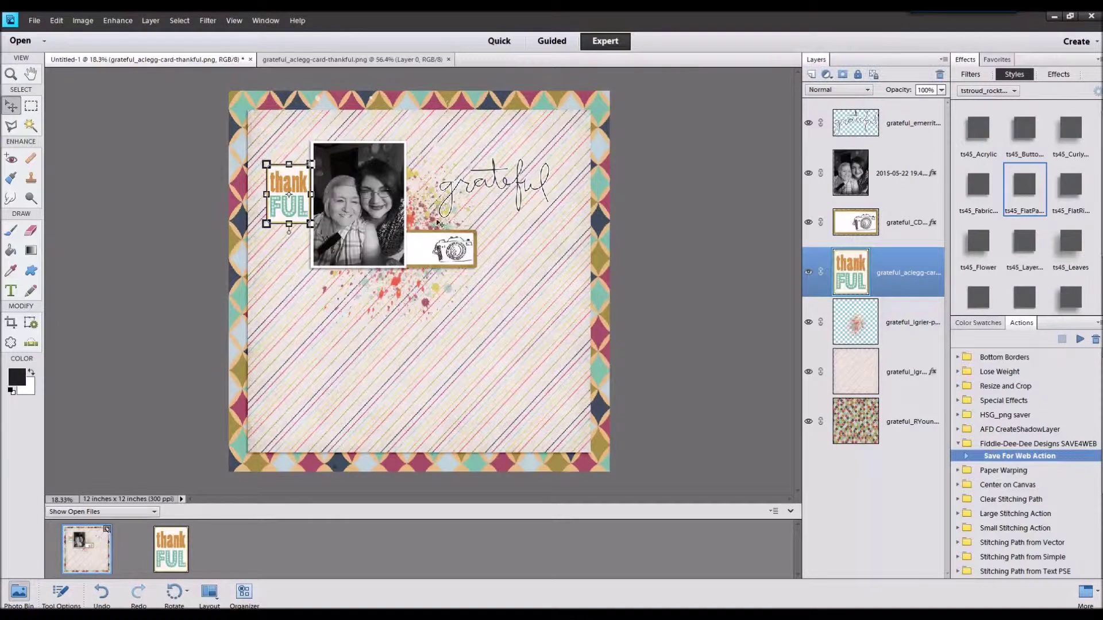
Step: Delete the "grateful" word art layer from the layout
left_click(542, 188)
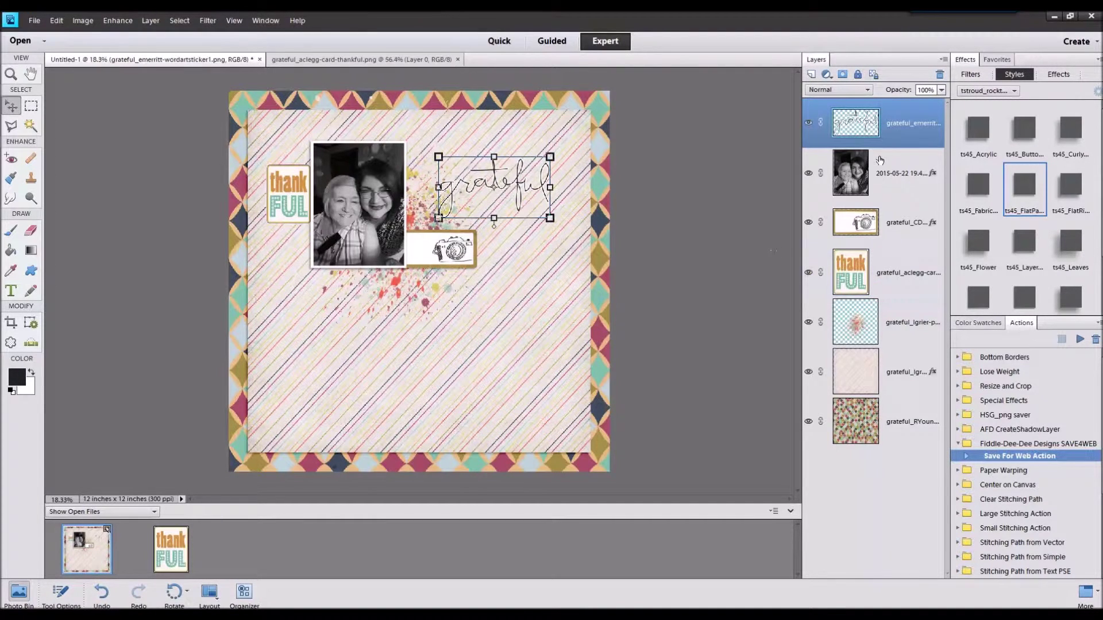
right_click(891, 124)
left_click(888, 168)
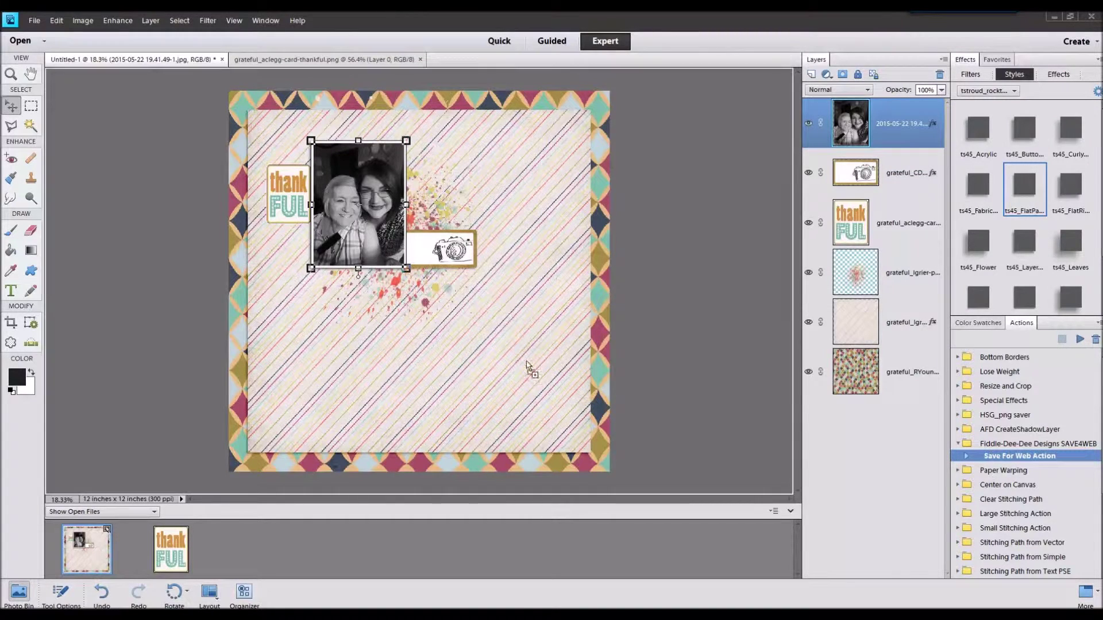
Step: Add the grateful_aclegg-bow-raspberry.png bow above the photo layer, place it over the photo's lower-right corner and apply a shadow style
left_click_drag(528, 368, 520, 555)
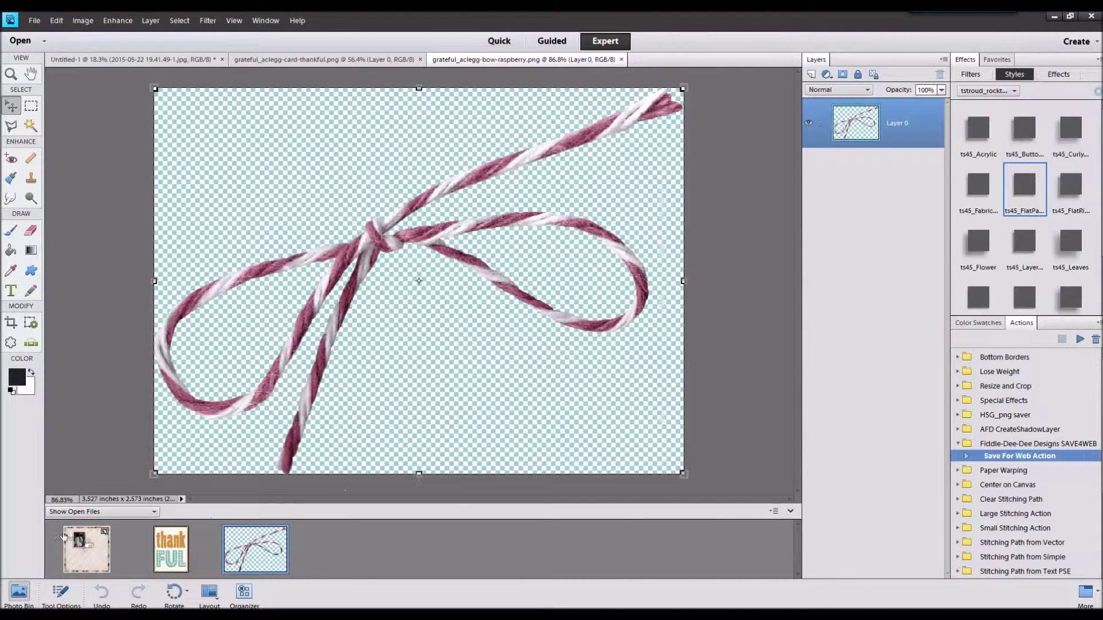
left_click(99, 551)
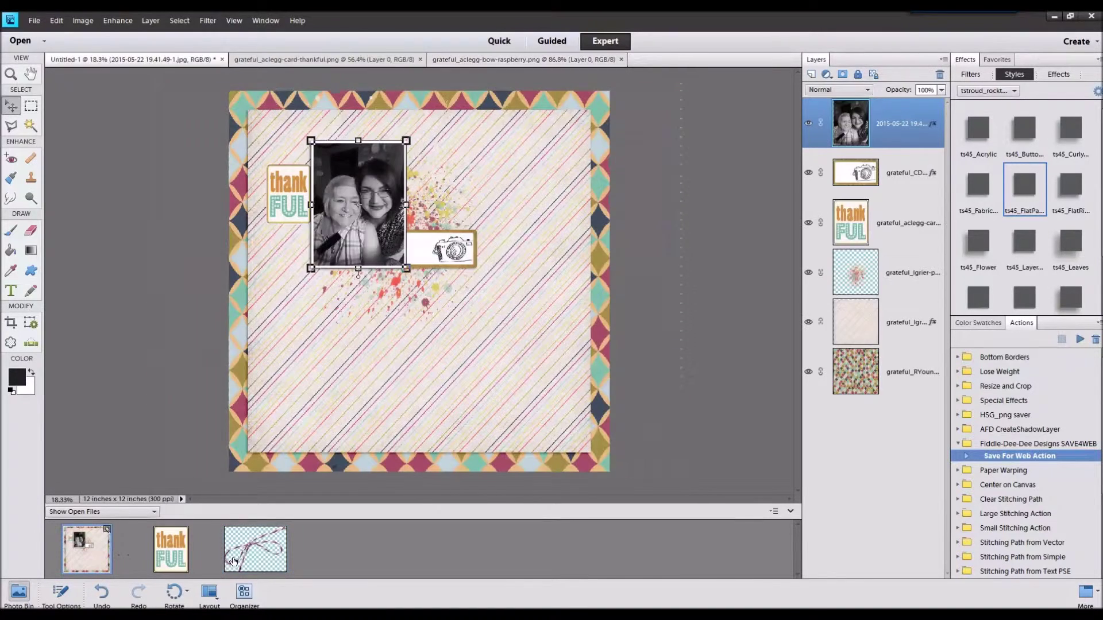
left_click_drag(242, 546, 476, 259)
mouse_move(407, 277)
left_mouse_down()
mouse_move(484, 267)
mouse_move(402, 267)
left_mouse_up()
left_click(1069, 296)
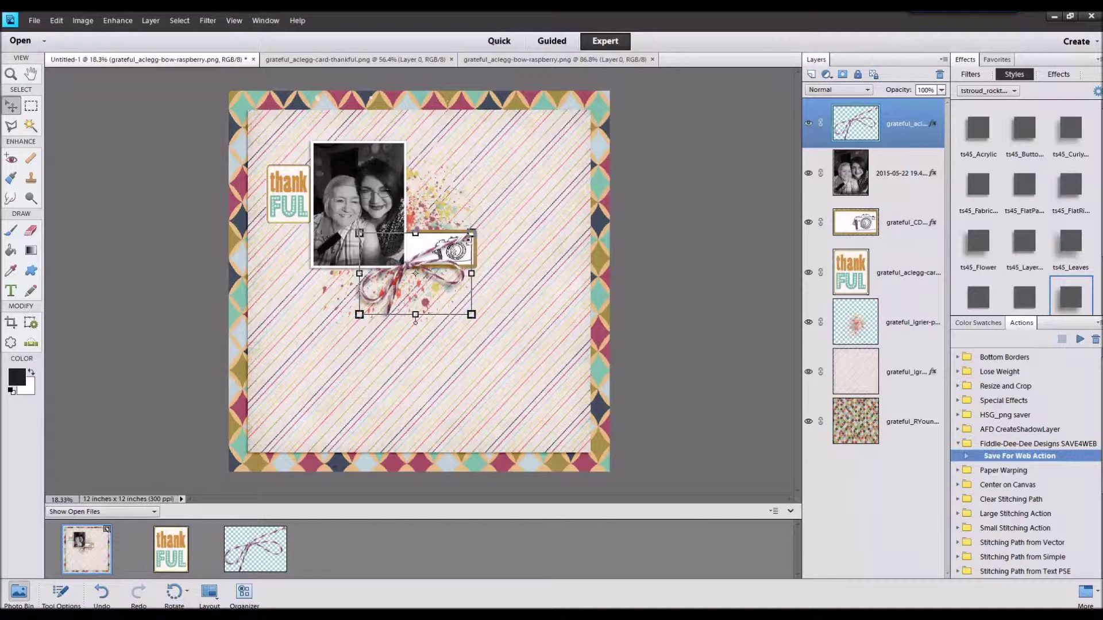
Step: Add the grateful_APennington_flower.png flower with the ts45_Flower style, shrink it and place it at the camera card's lower-right corner
left_click_drag(620, 384, 585, 556)
left_click(67, 551)
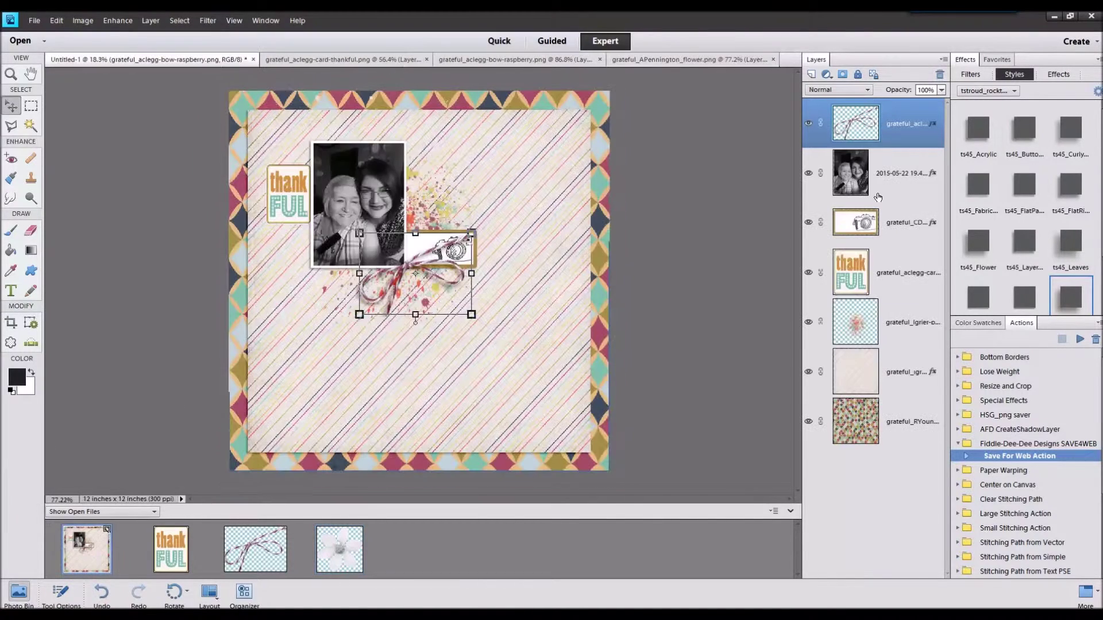
left_click_drag(329, 555, 483, 211)
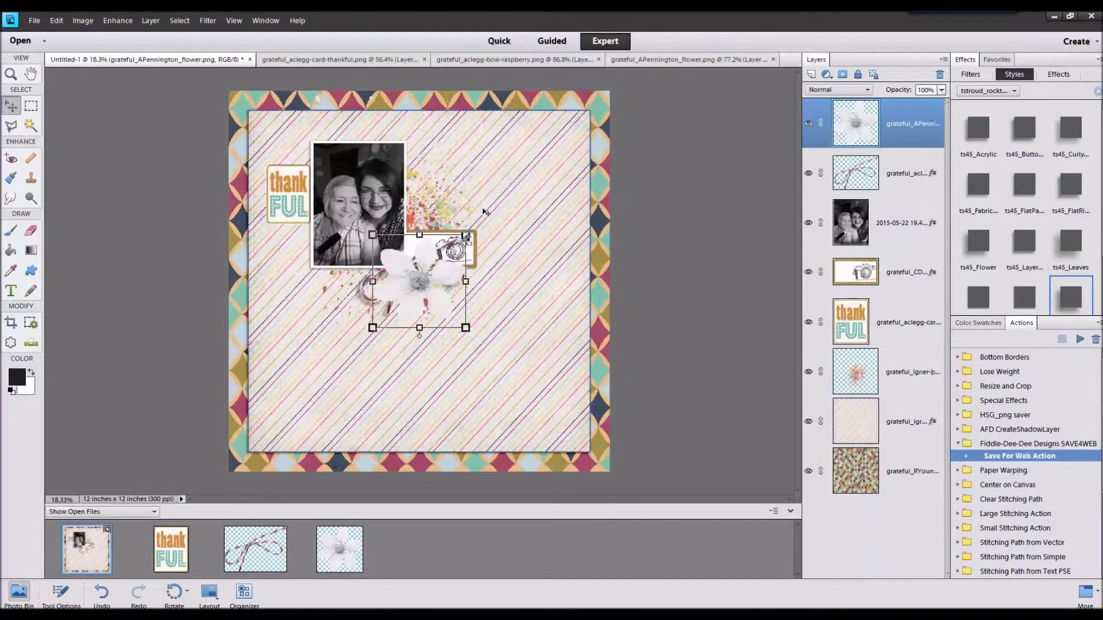
double_click(978, 243)
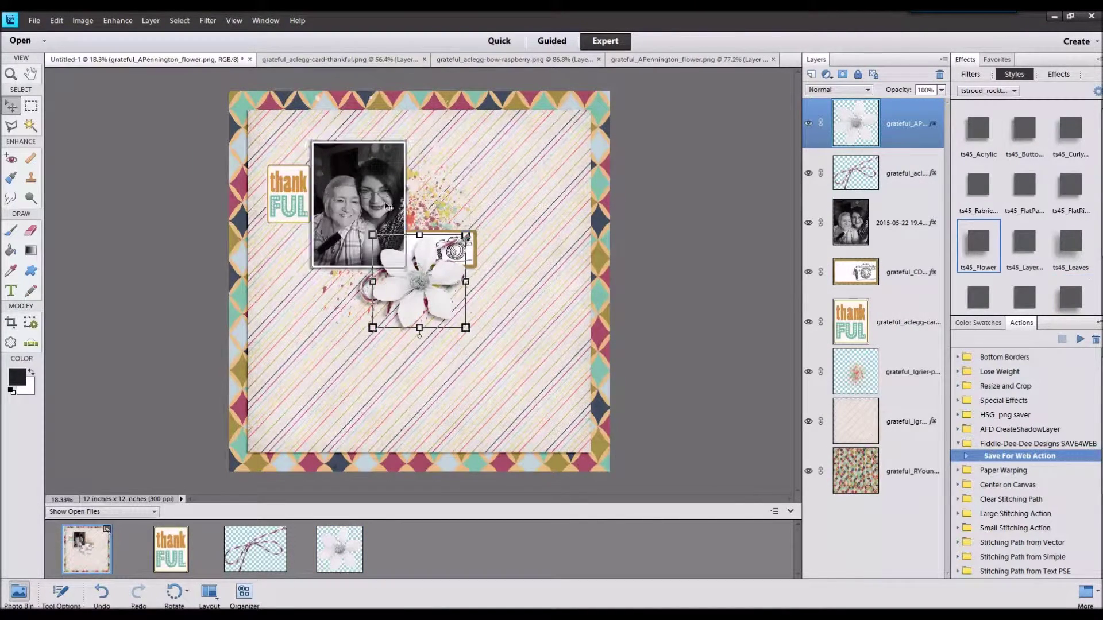
left_click_drag(391, 302, 477, 271)
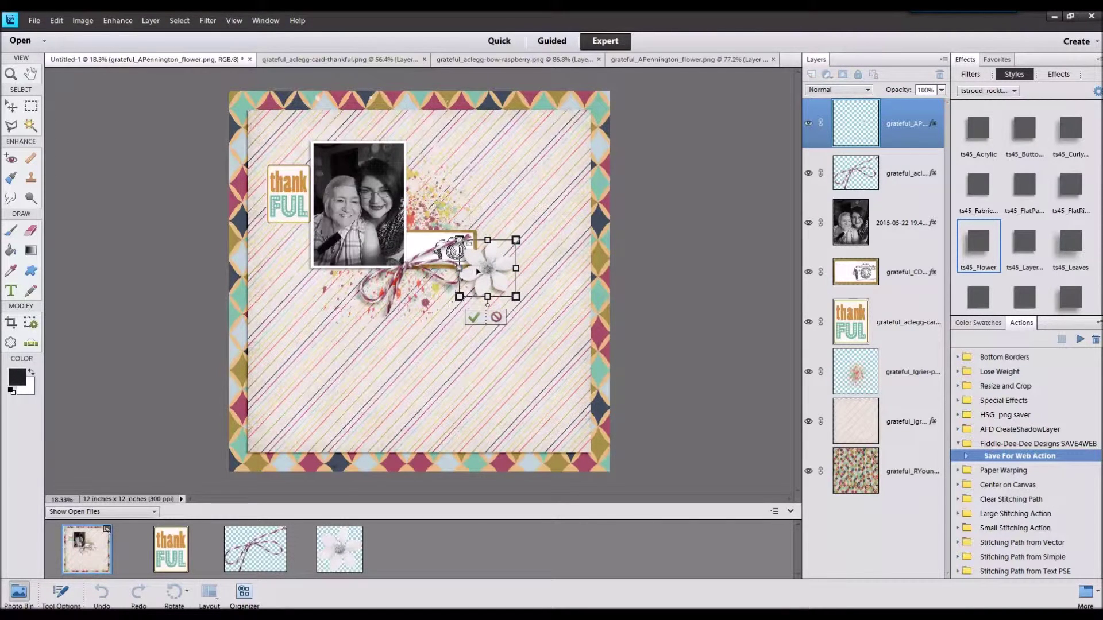
left_click(475, 316)
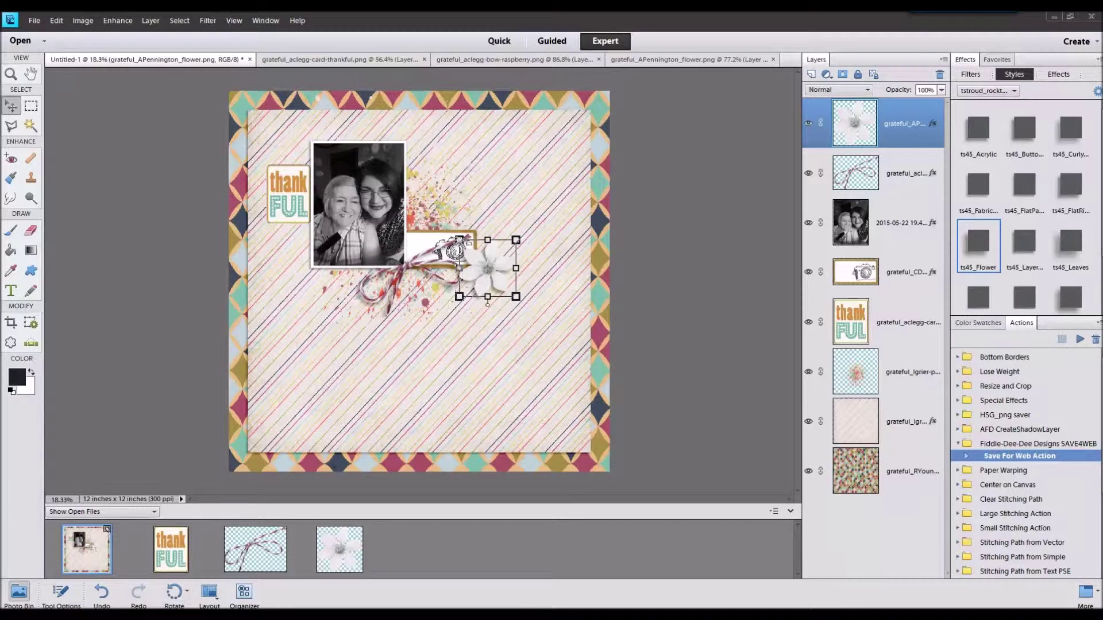
Step: Add grateful_APennington_strip (2).png under the photo's lower edge with the flat paper shadow style, and move its layer below the thankful card
left_click(101, 533)
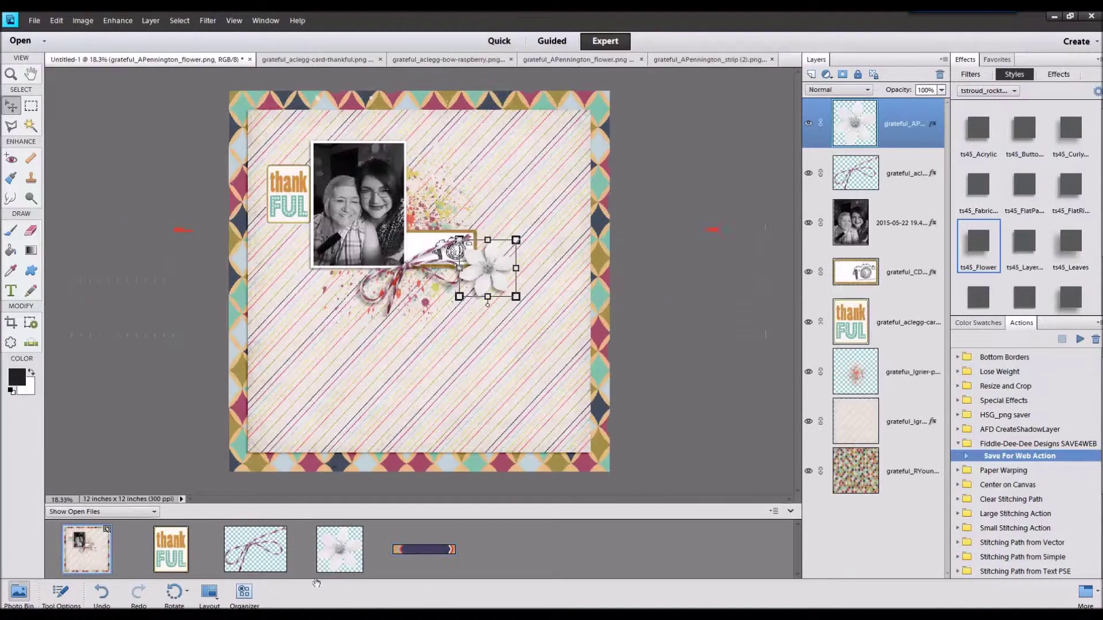
left_click_drag(443, 551, 412, 272)
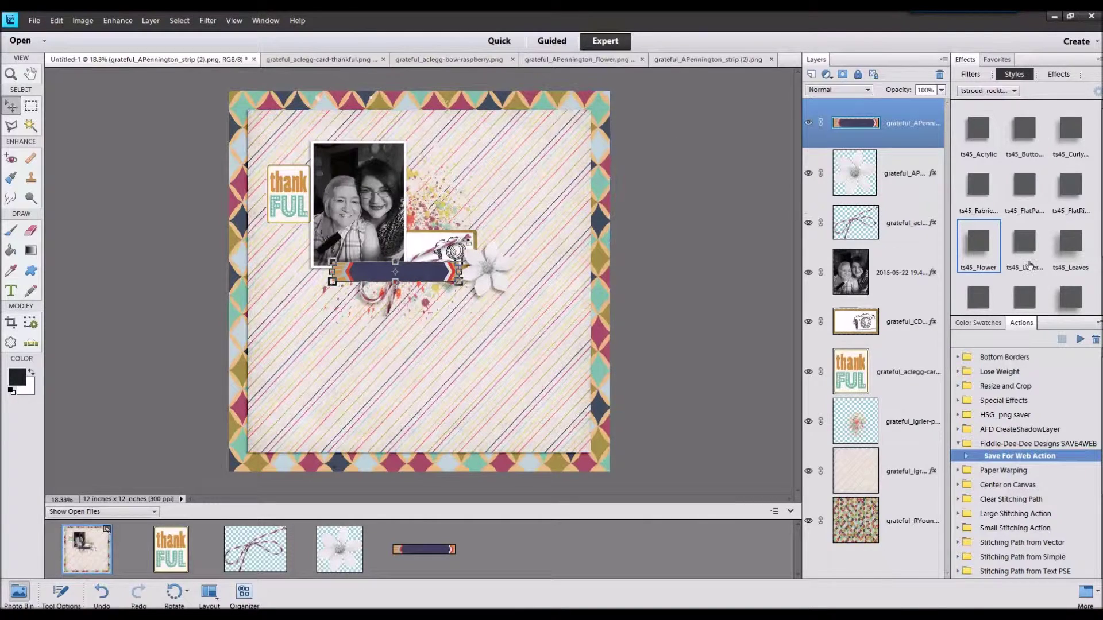
left_click(1025, 186)
left_click_drag(909, 104, 879, 373)
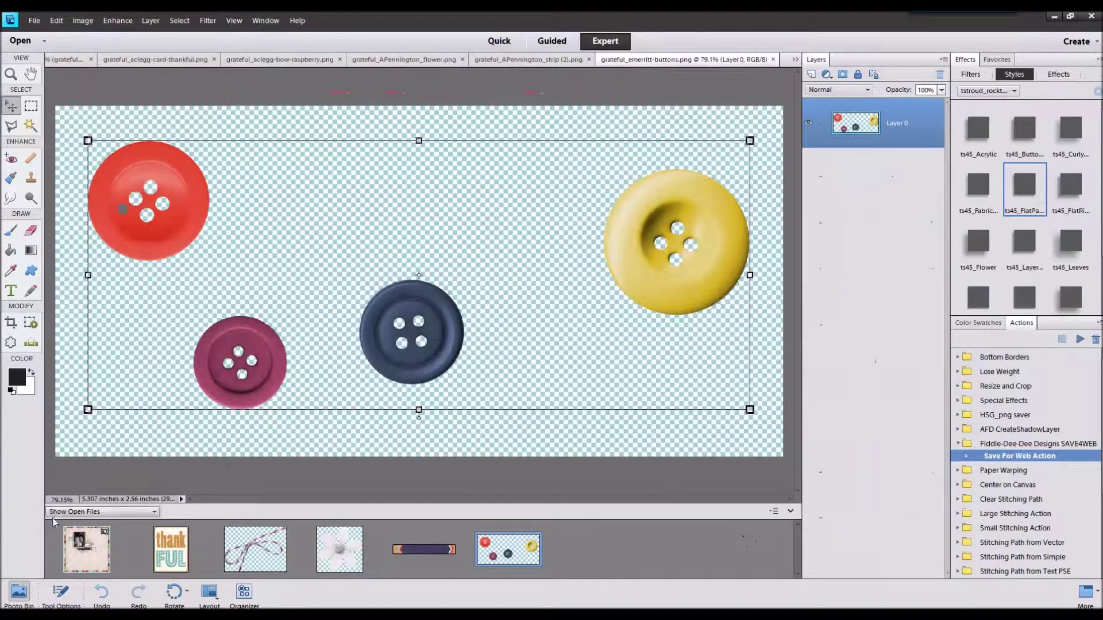
Step: Add grateful_emerritt-buttons.png to the layout directly above the strip layer and apply the flat paper shadow style
double_click(86, 567)
left_click_drag(506, 555, 428, 382)
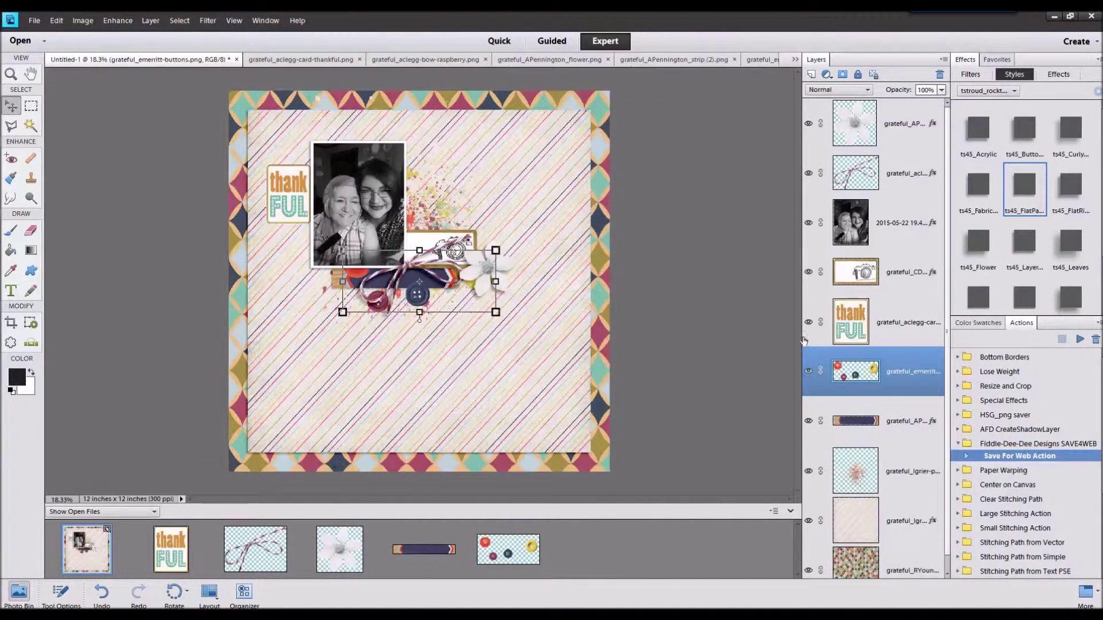
left_click(1022, 201)
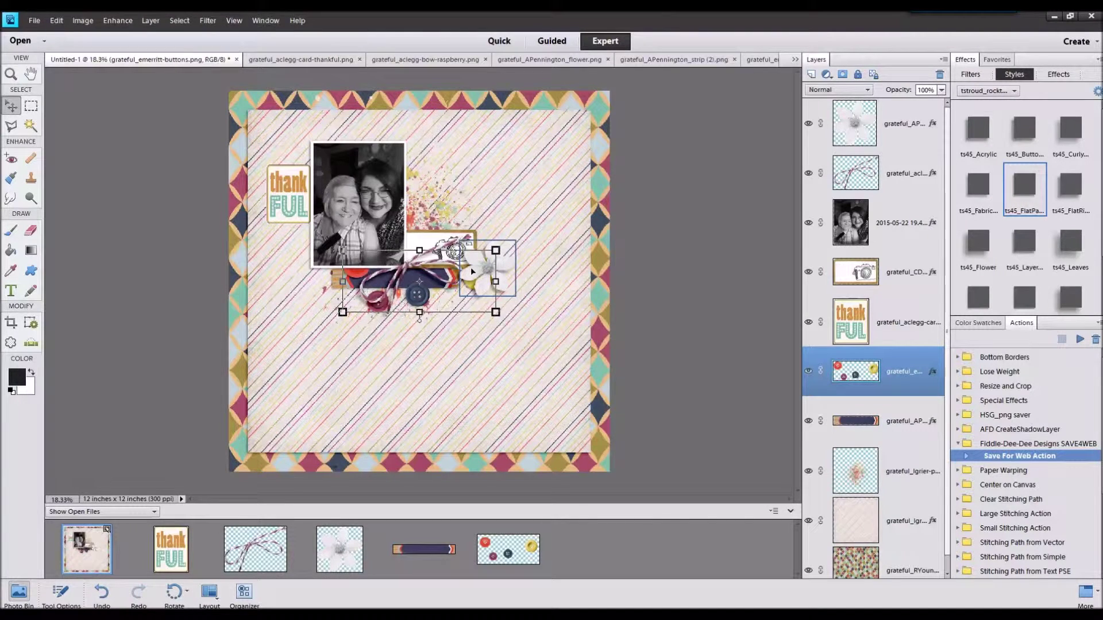
Step: Shrink the buttons to about half size and move them just above the white flower
left_click_drag(471, 271, 490, 293)
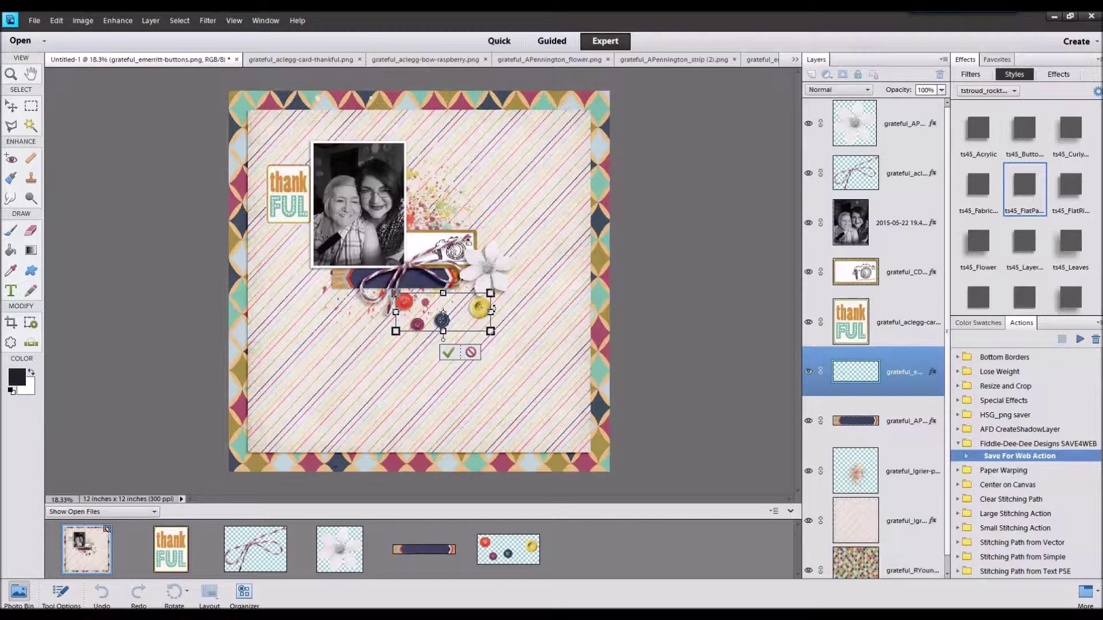
key("Return")
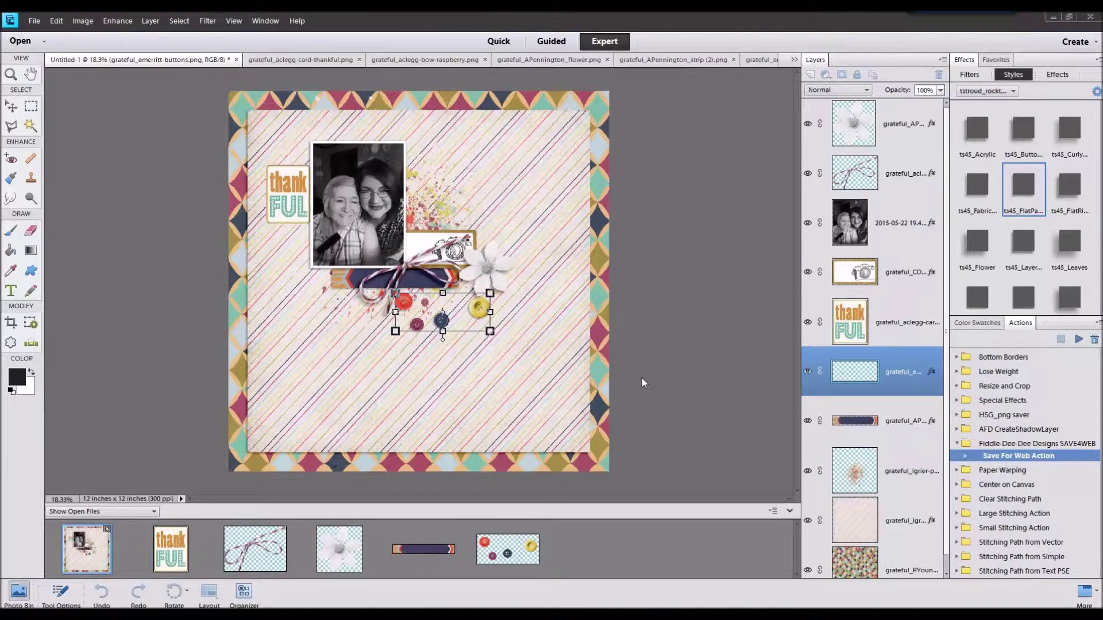
left_click(478, 310)
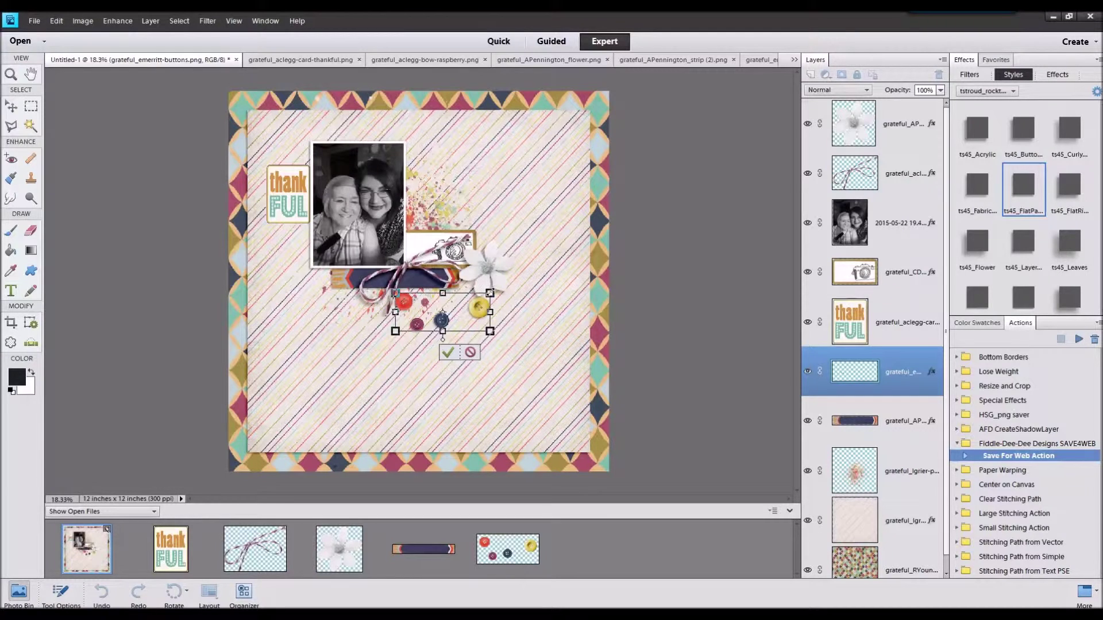
left_click_drag(490, 293, 541, 231)
left_click(434, 353)
Step: Raise the buttons layer above the camera card and nudge the buttons slightly closer to the card and flower
key("ctrl+bracketright")
key("ctrl+bracketright")
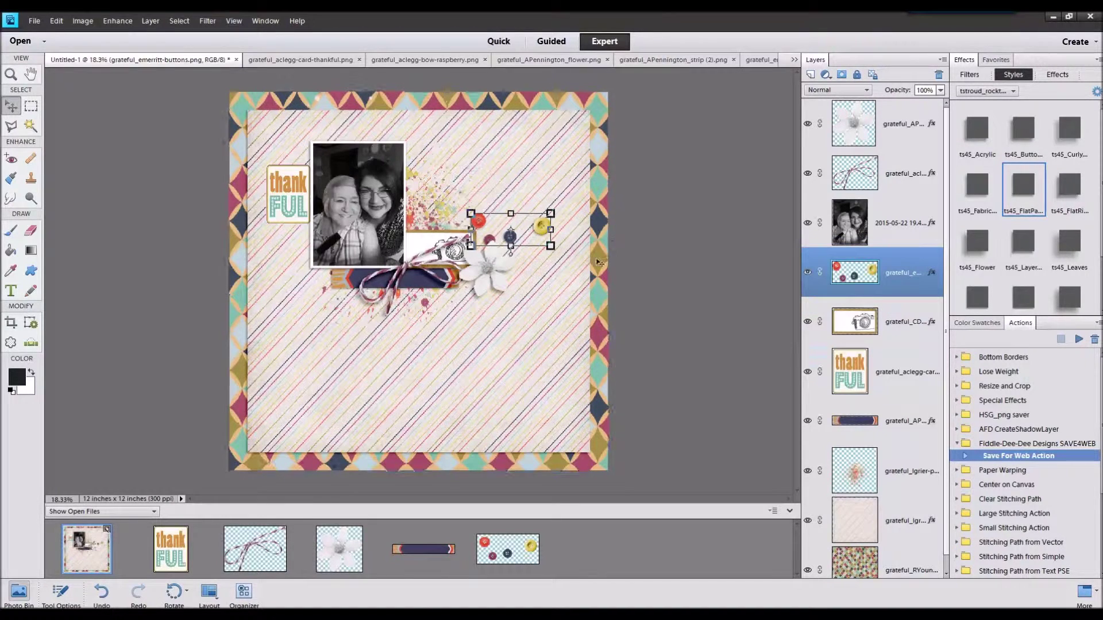
left_click_drag(540, 228, 534, 232)
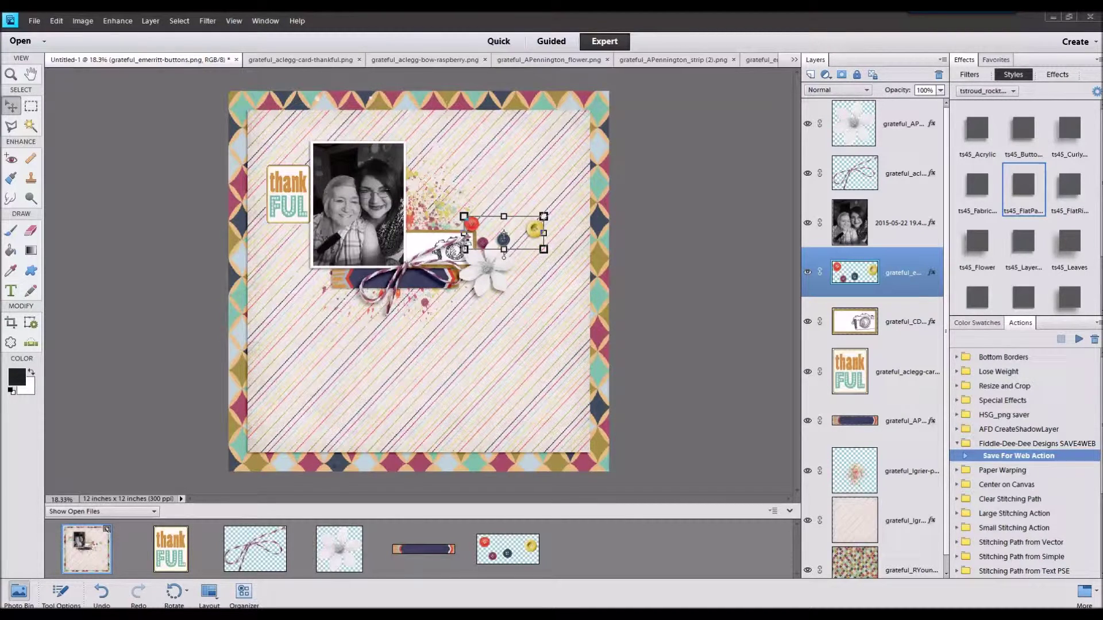
Step: Add grateful_gmiller-ribbon.png beneath the photo layer, stretching across behind the flower, and lower the thankful card to meet the ribbon's left end
left_click_drag(837, 554, 707, 552)
left_click(70, 553)
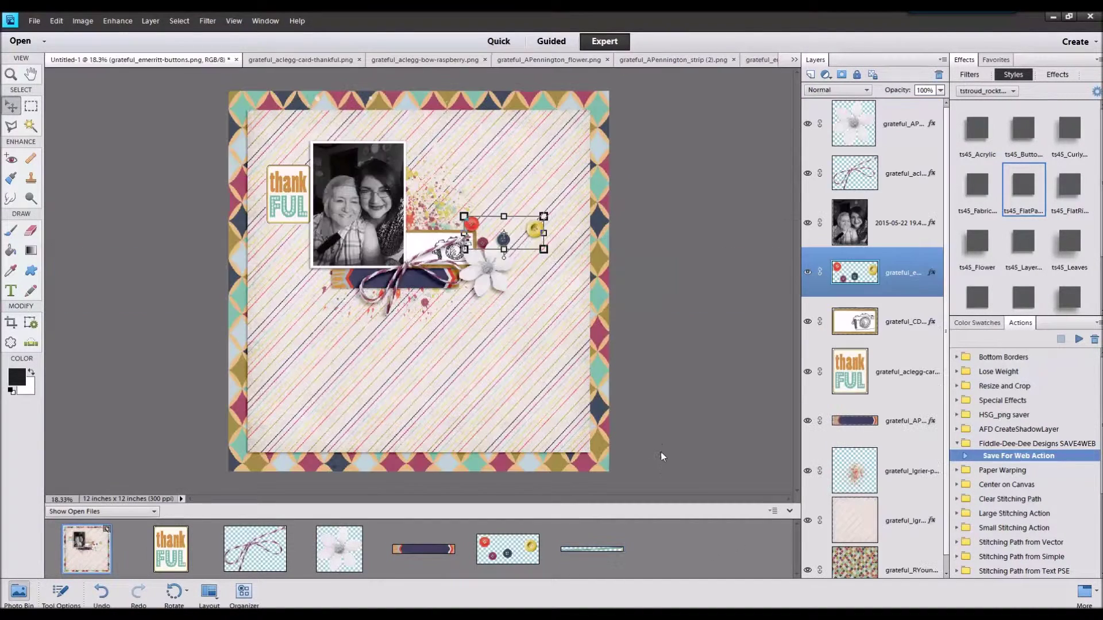
left_click_drag(466, 407, 466, 406)
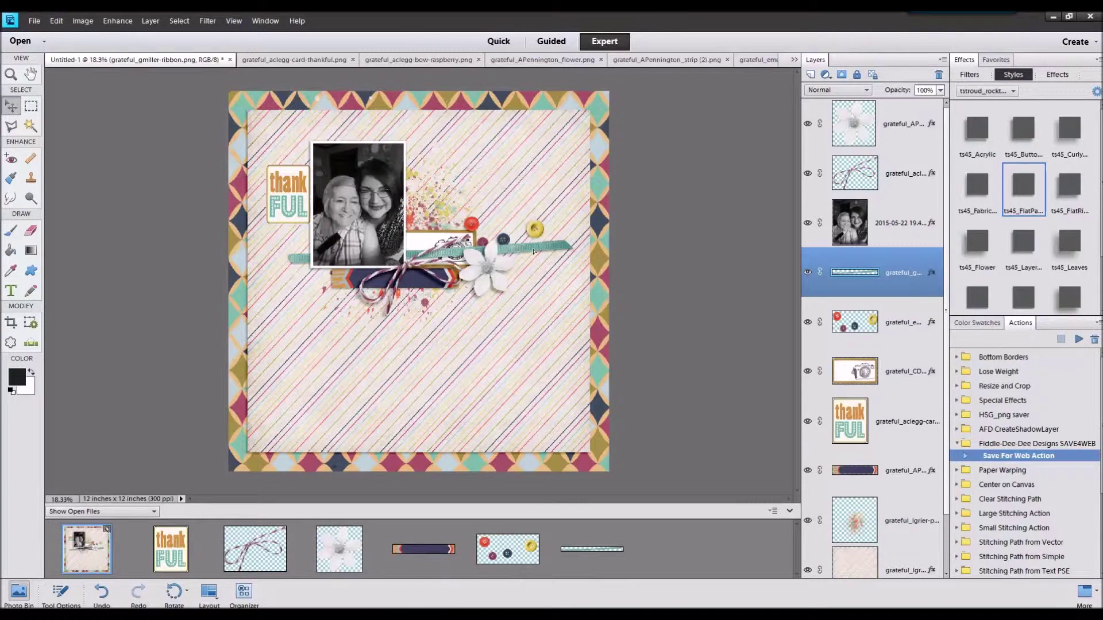
left_click_drag(537, 246, 539, 259)
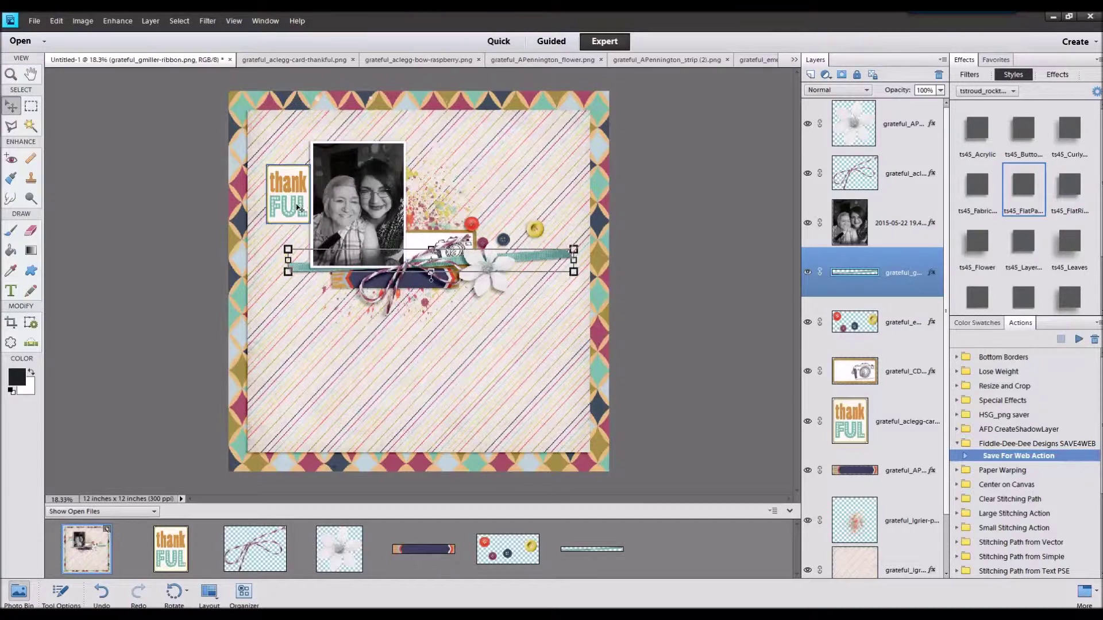
left_click_drag(296, 203, 295, 248)
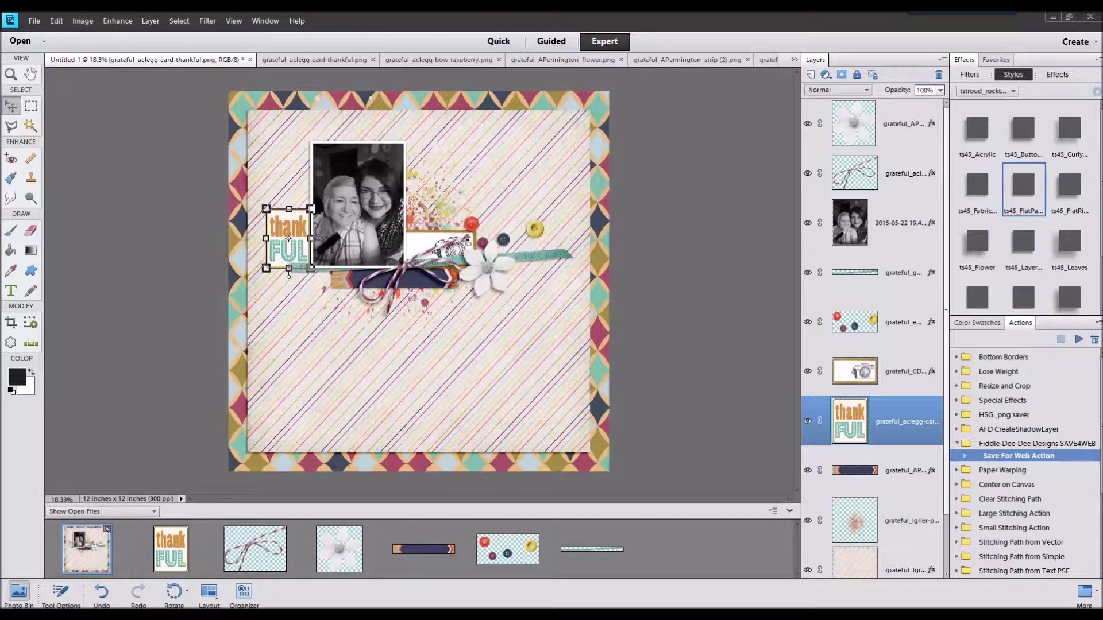
Step: Add the grateful_kfredricks_berries.png sprig above the thankful card layer, place it beside the photo's right edge and apply the ts45 curly shadow style
left_click(671, 594)
double_click(83, 535)
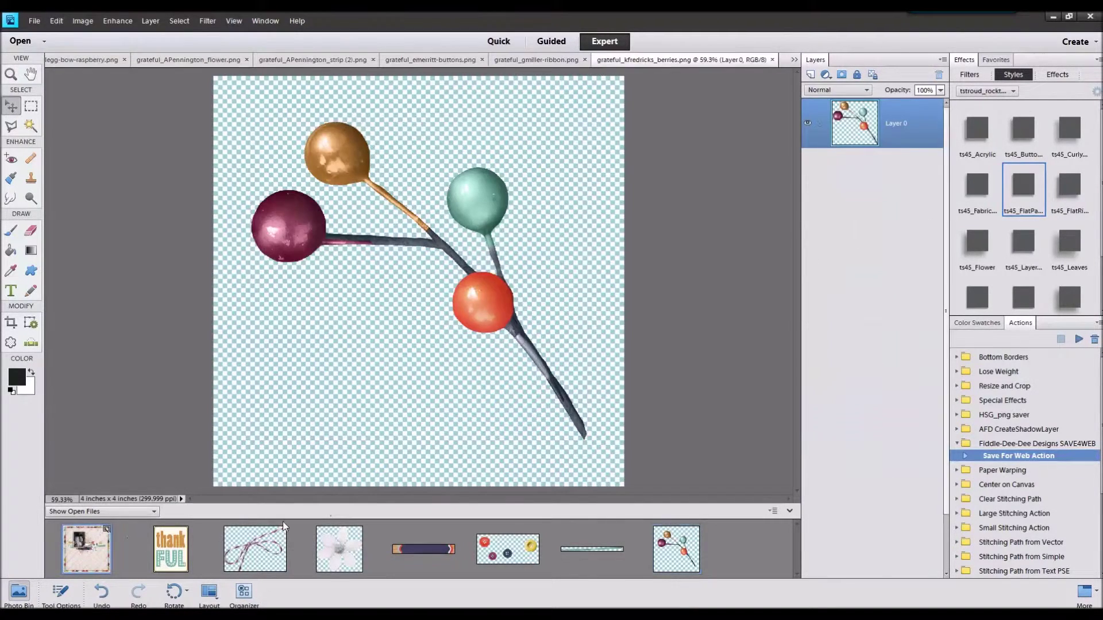
left_click_drag(687, 553, 504, 369)
left_click_drag(438, 284, 469, 209)
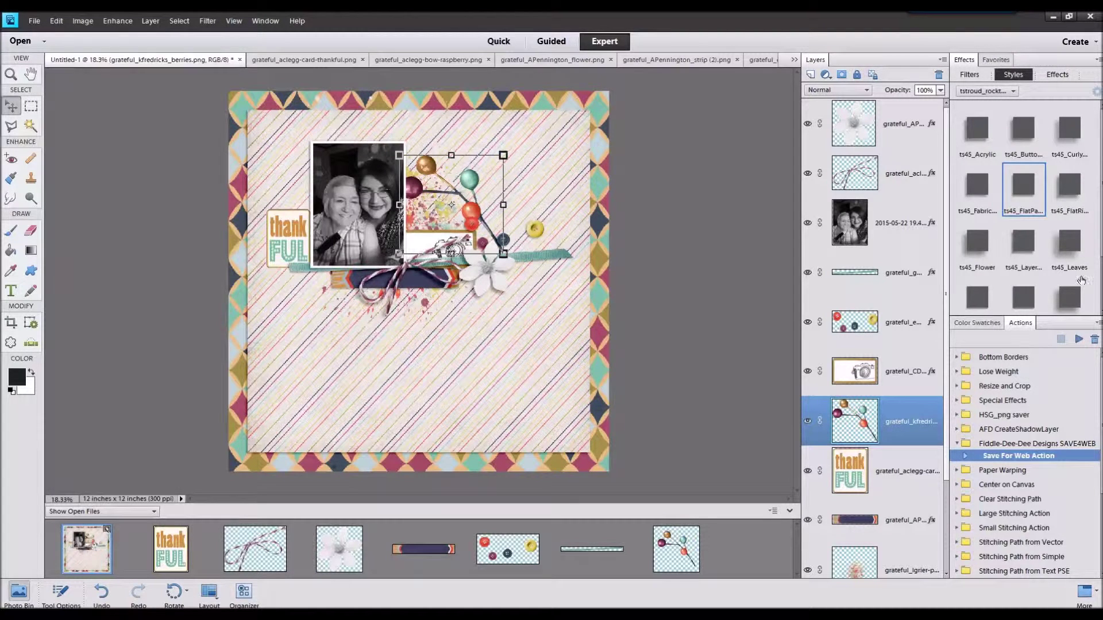
left_click(1073, 259)
left_click(1069, 129)
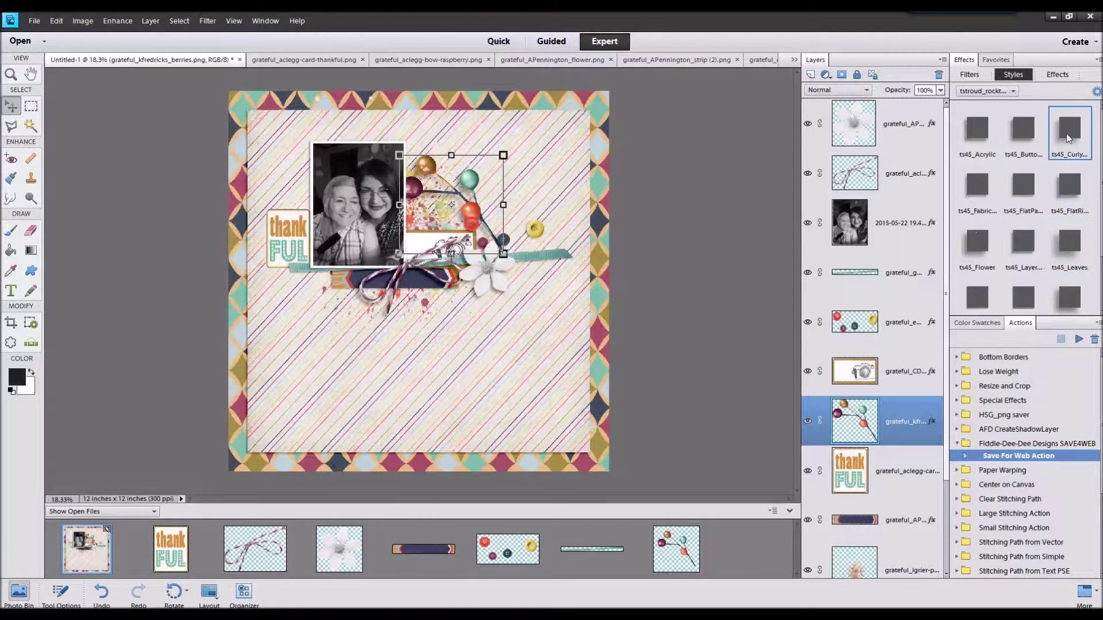
Step: Shrink the berry sprig beside the photo and raise its layer above the buttons layer
left_click_drag(502, 157, 480, 177)
left_click(439, 275)
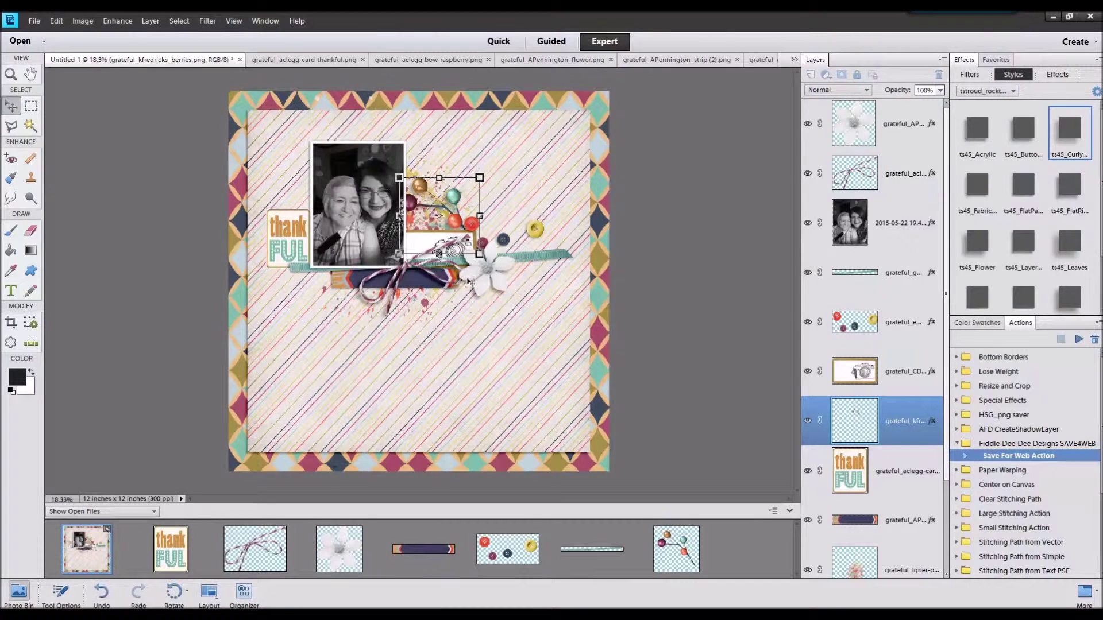
key("ctrl+]")
key("ctrl+]")
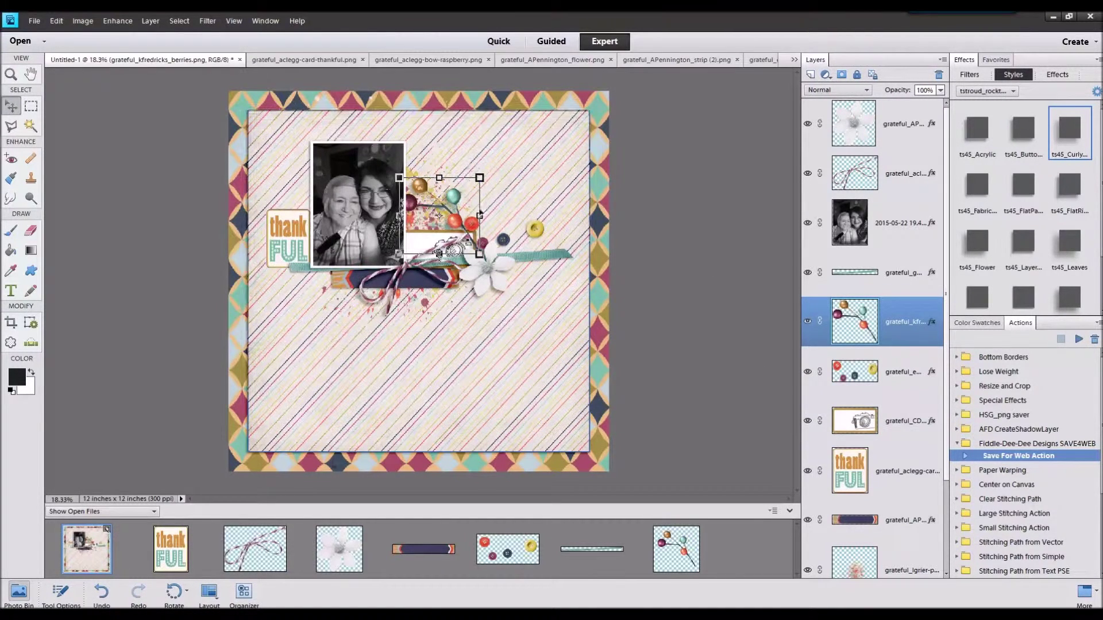
Step: Rotate the berry sprig so it points outward from the white flower's right side, and raise it above the ribbon layer
left_click_drag(452, 197, 545, 264)
left_click(530, 321)
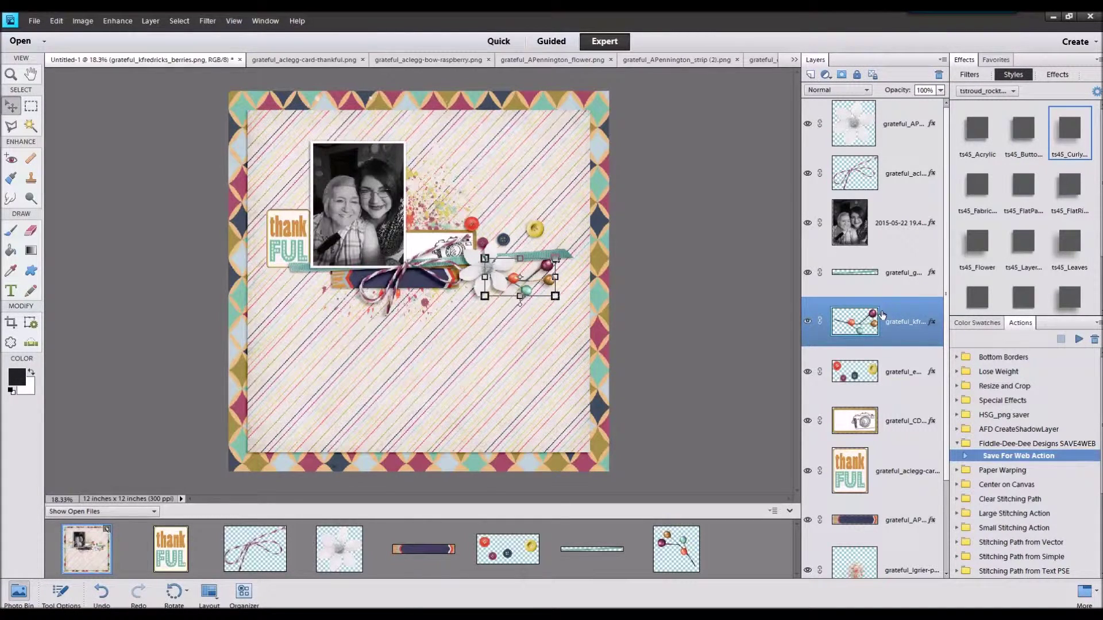
key("ctrl+bracketright")
left_click_drag(546, 267, 549, 259)
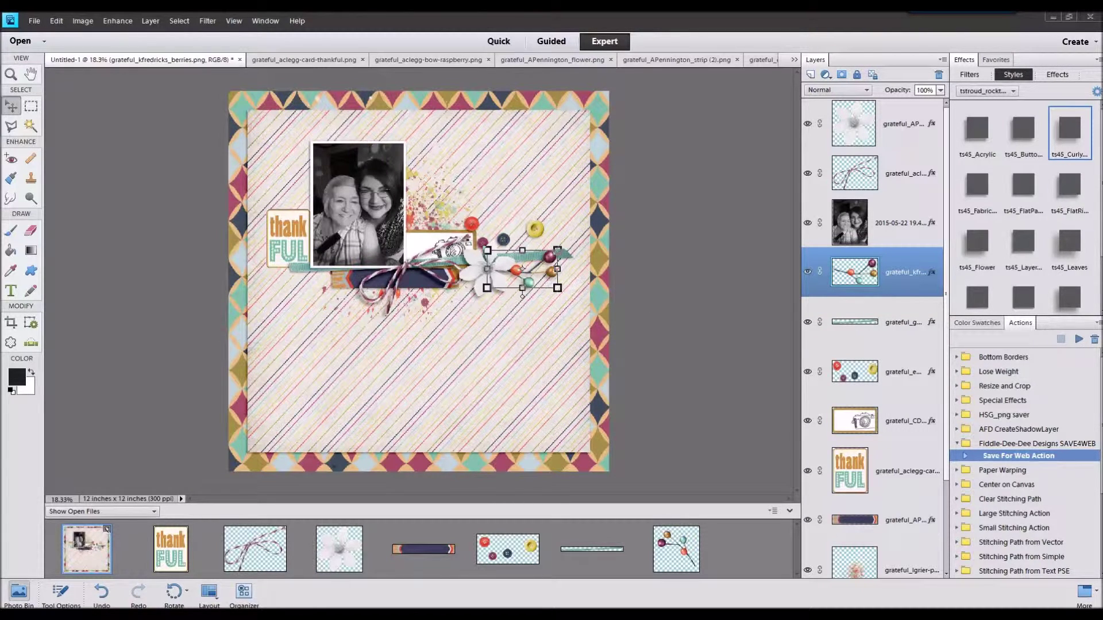
Step: Add grateful_khadfield_sprig.png above the paint splatter layer, shrink it and tuck it behind the photo's right edge above the camera card
left_click_drag(861, 498, 740, 533)
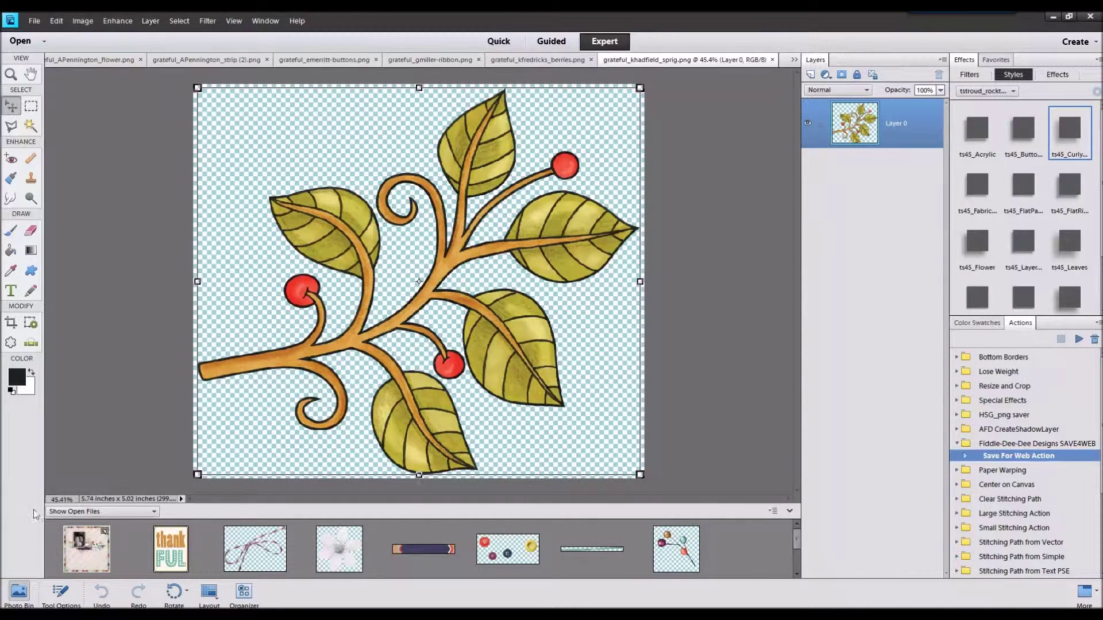
left_click(69, 545)
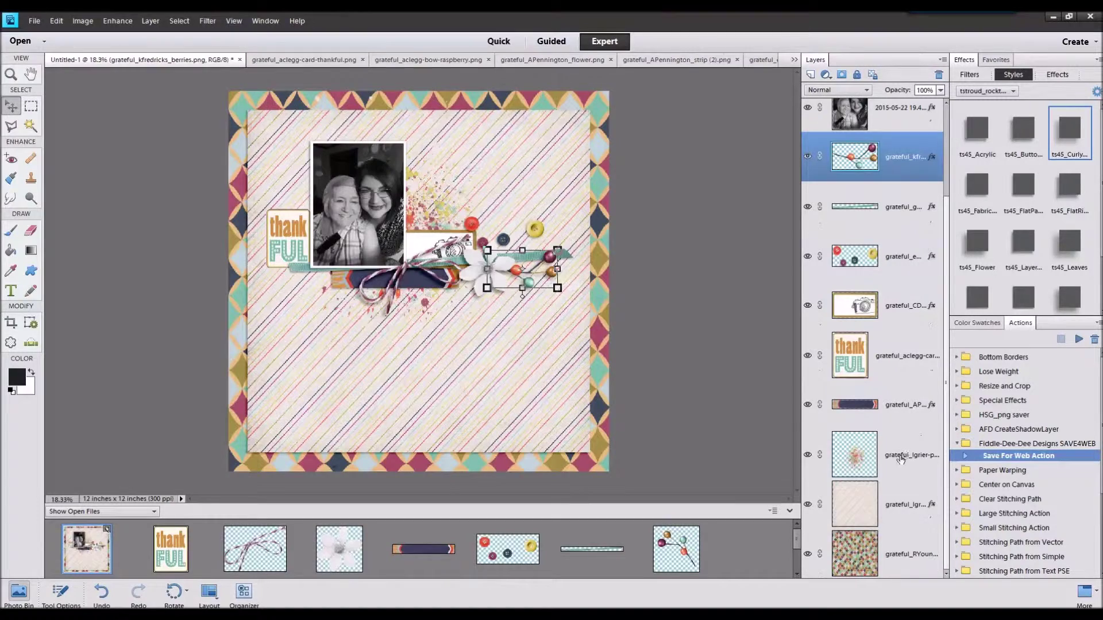
left_click(900, 460)
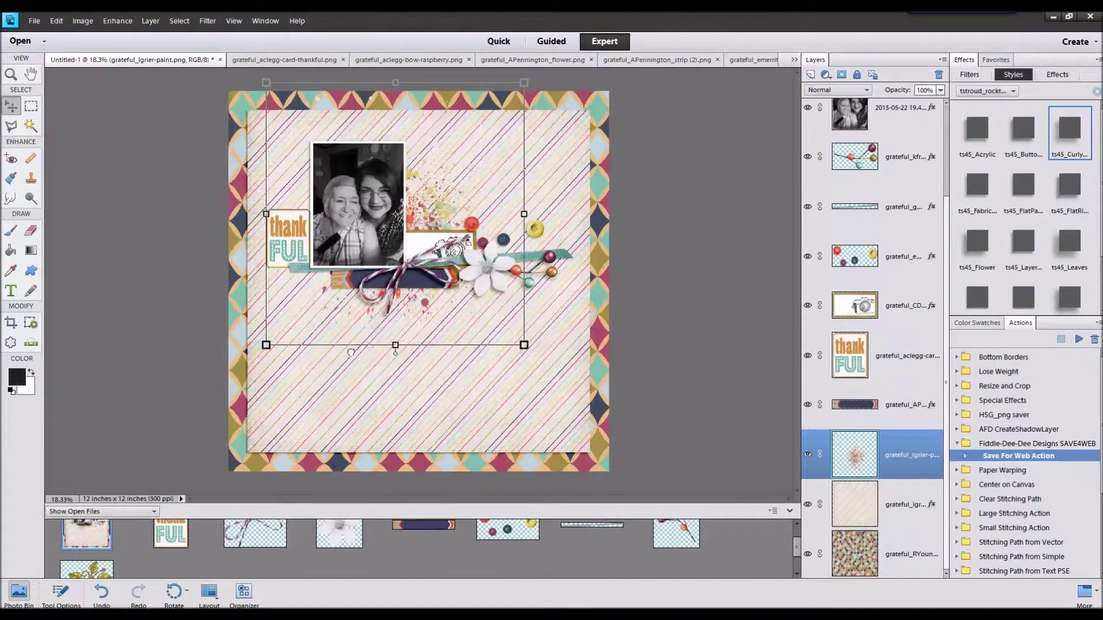
left_click_drag(351, 352, 354, 345)
left_click_drag(452, 299, 481, 217)
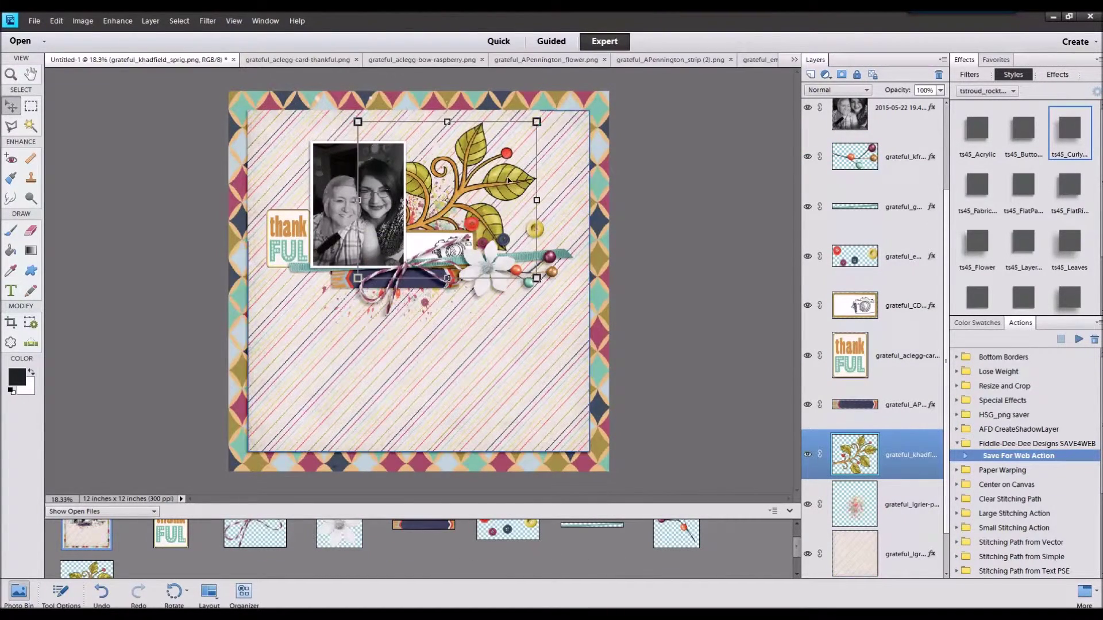
mouse_move(536, 122)
left_mouse_down()
mouse_move(474, 178)
mouse_move(546, 129)
left_mouse_up()
left_click_drag(517, 165, 496, 183)
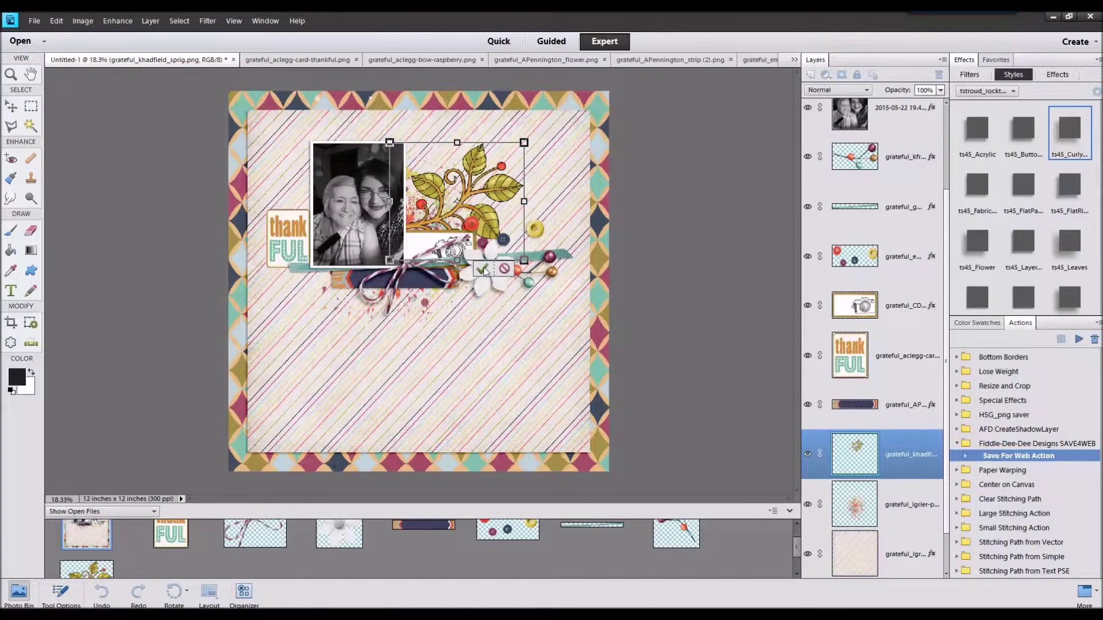
left_click(482, 269)
Step: Close all the open element files, keeping only the scrapbook layout open
left_click(161, 549)
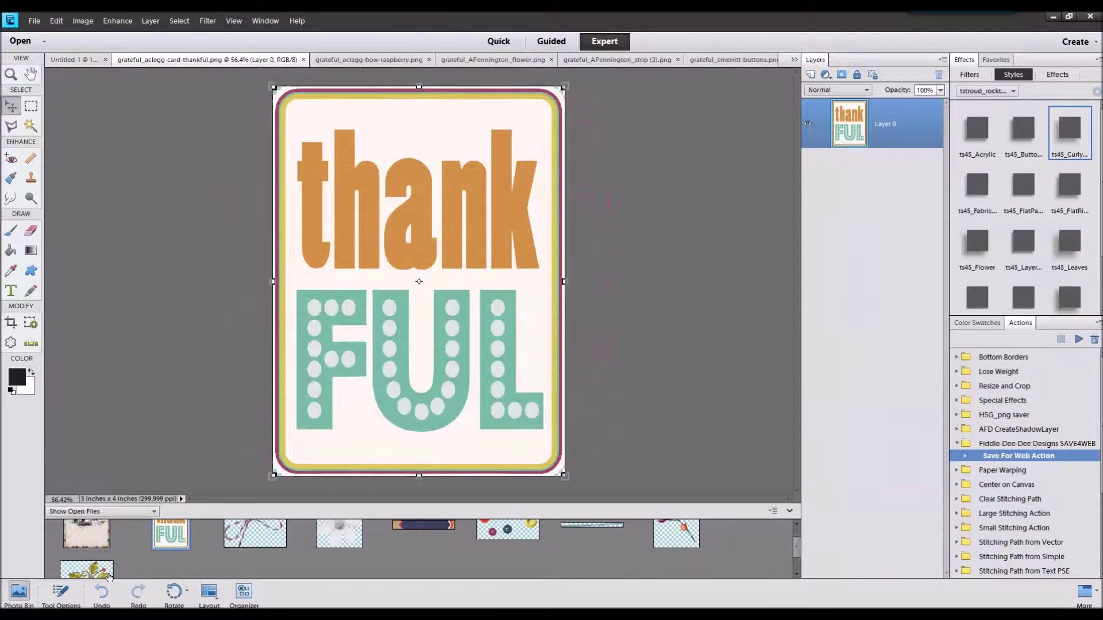
right_click(111, 572)
left_click(140, 420)
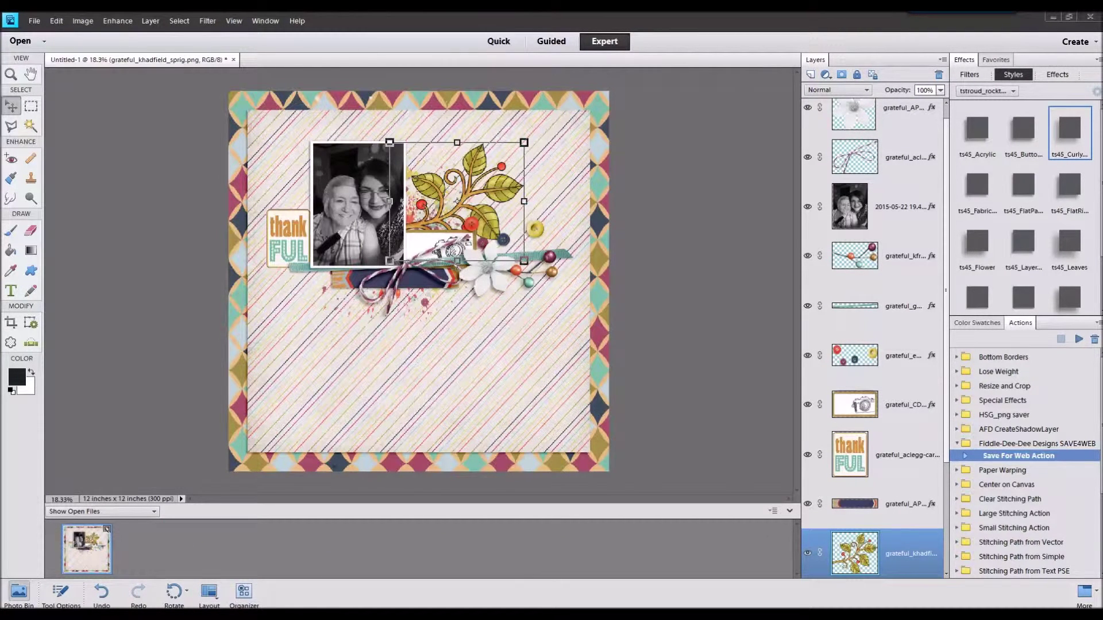
Step: Add grateful_kwiniecki_label01.png above the dark strip layer, position it over the strip's middle and apply the ts45 stitch shadow style
left_click_drag(79, 553, 80, 551)
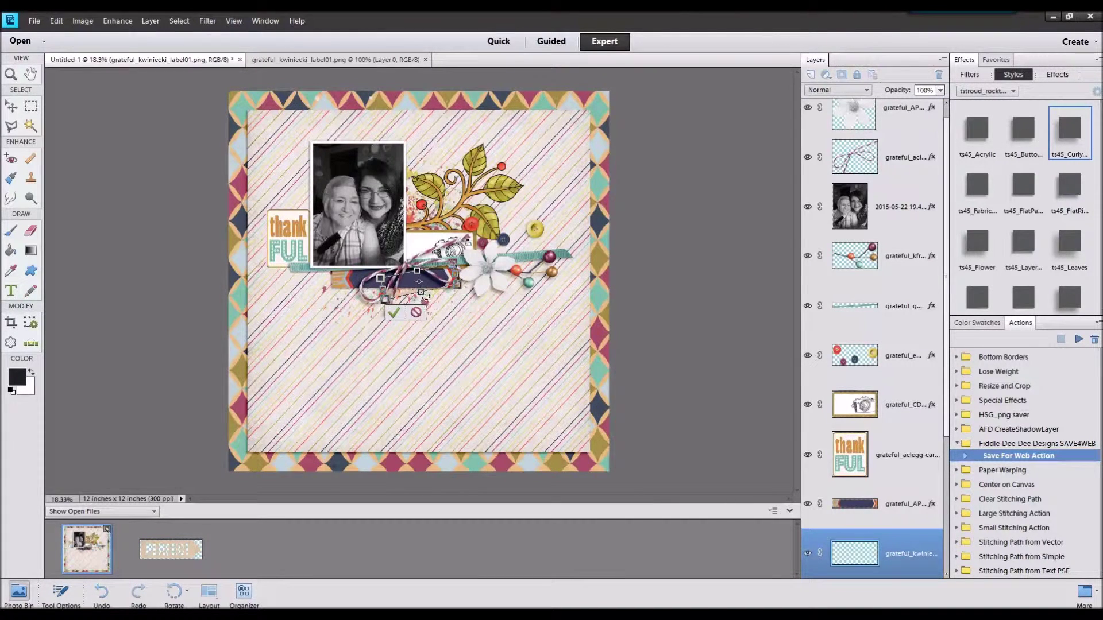
left_click_drag(861, 553, 900, 504)
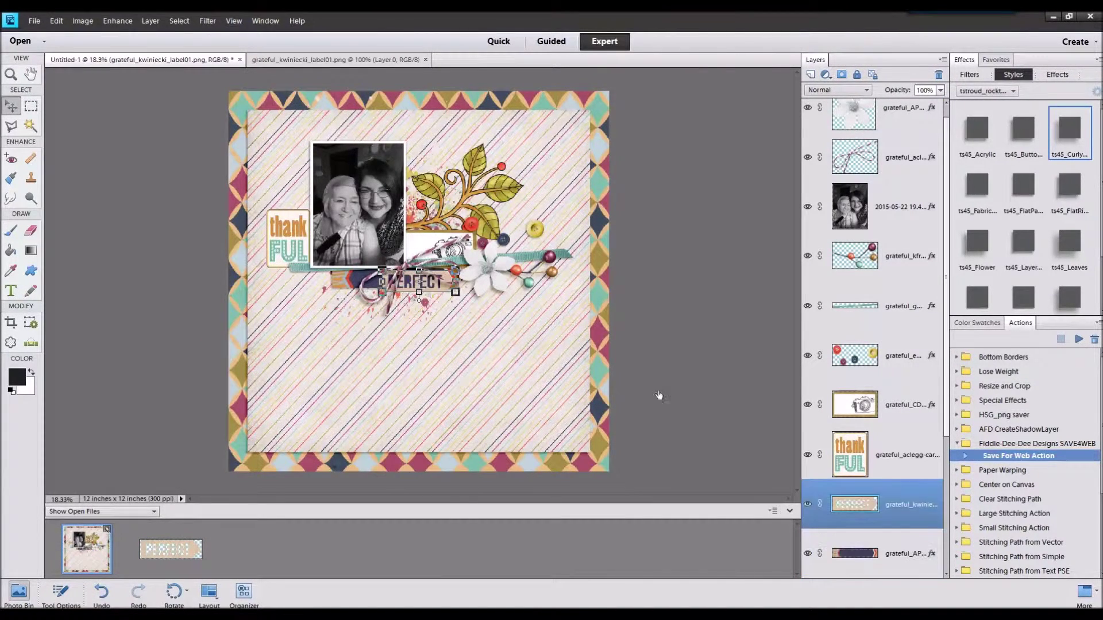
left_click_drag(436, 280, 420, 281)
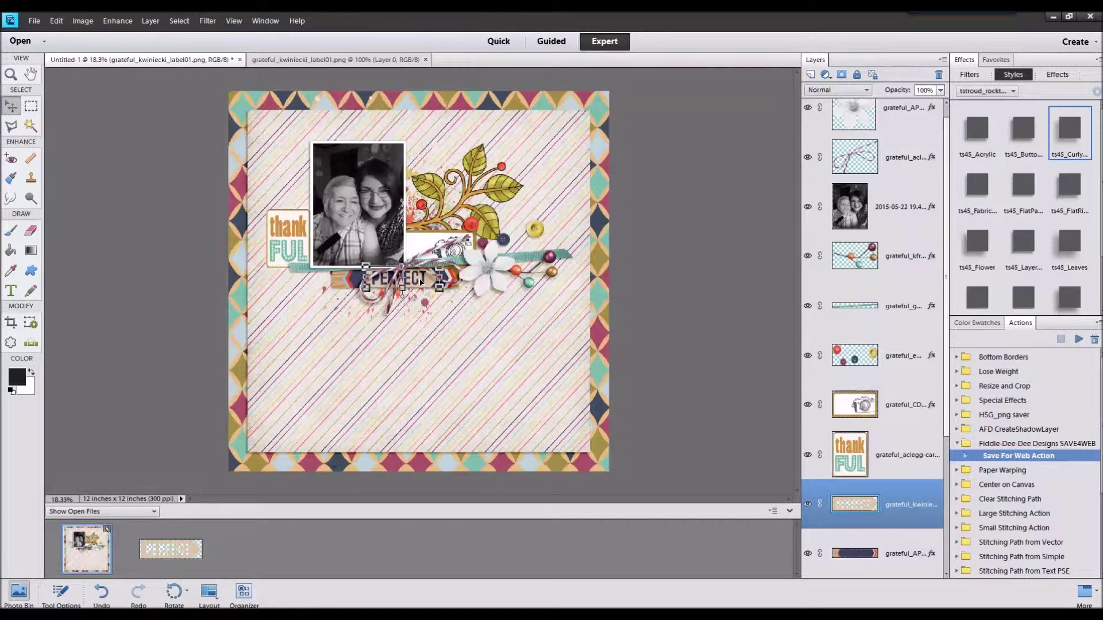
left_click(1023, 290)
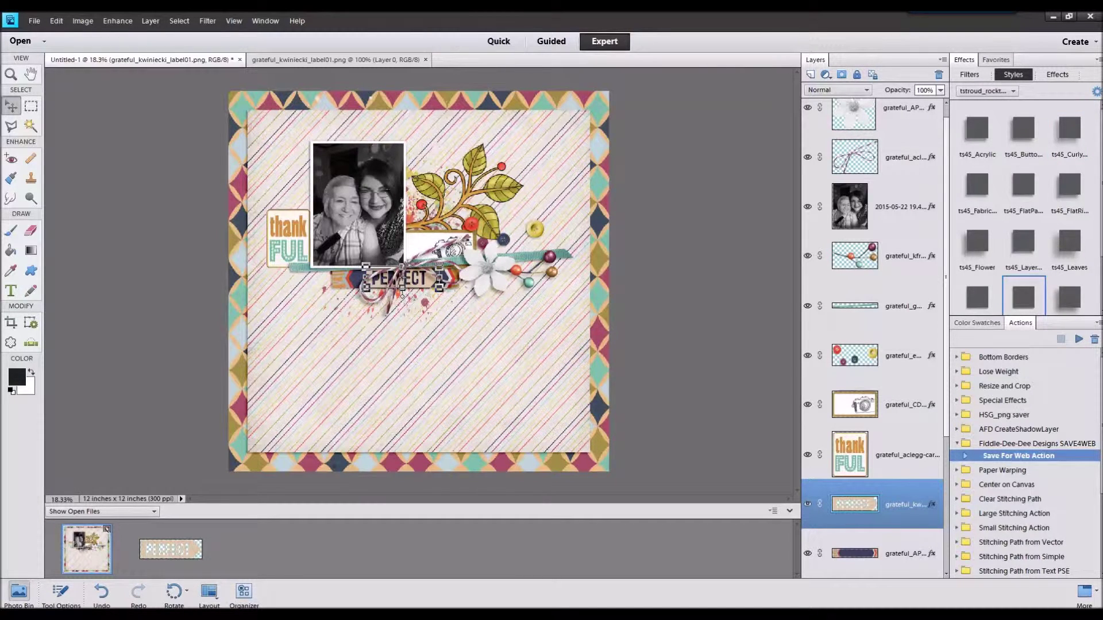
Step: Add grateful_lgrier-metalwireframe.png to the layout and raise it above the photo layer, beneath the bow
double_click(559, 551)
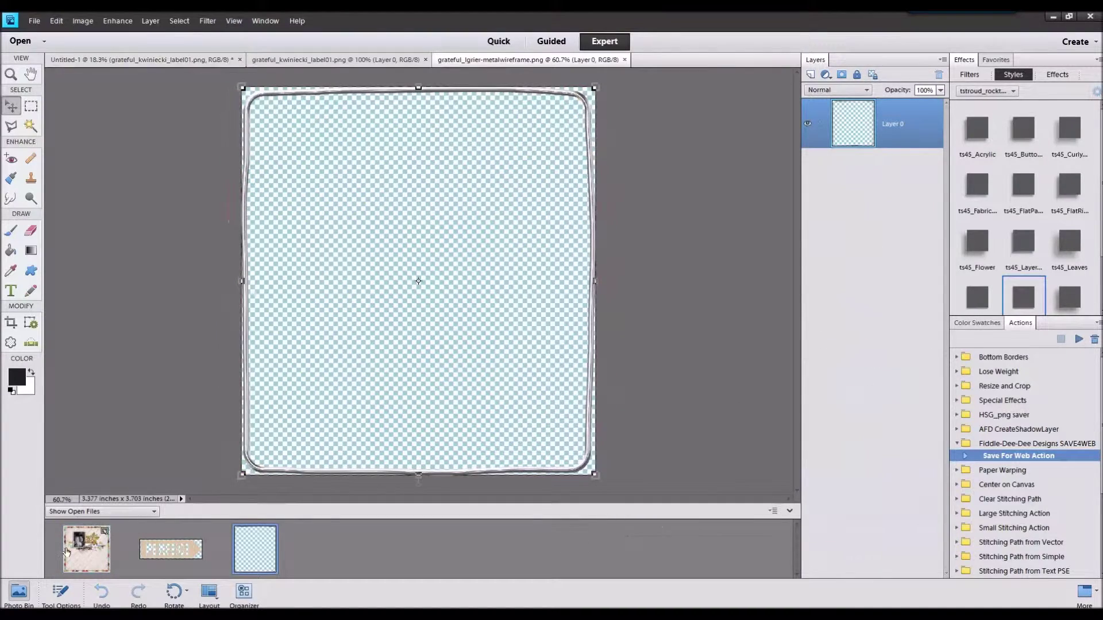
left_click(85, 548)
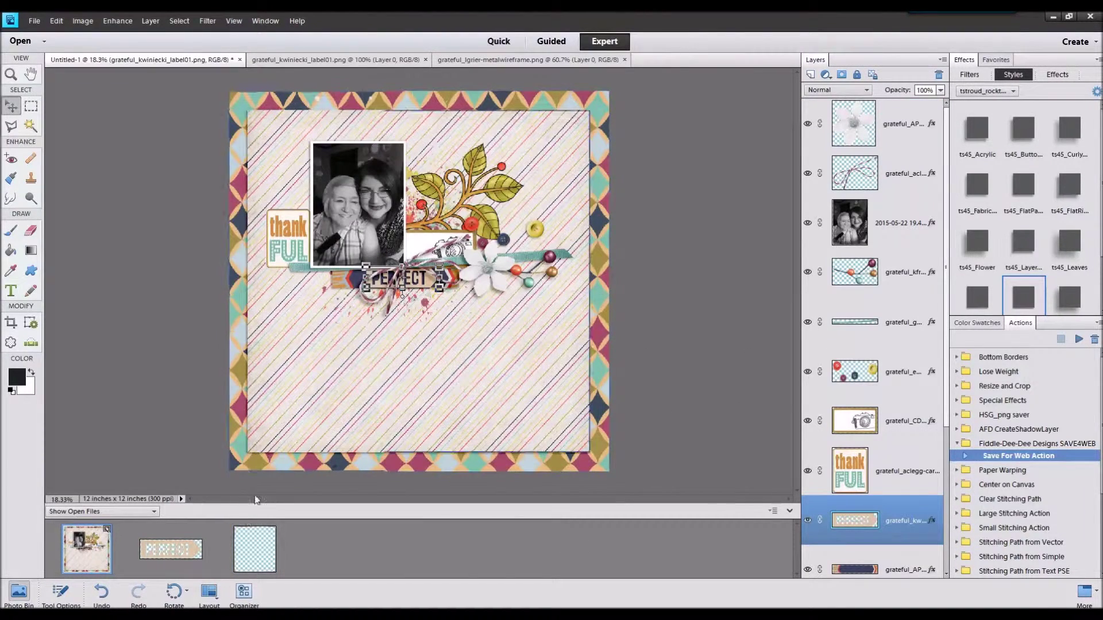
left_click_drag(255, 548, 418, 305)
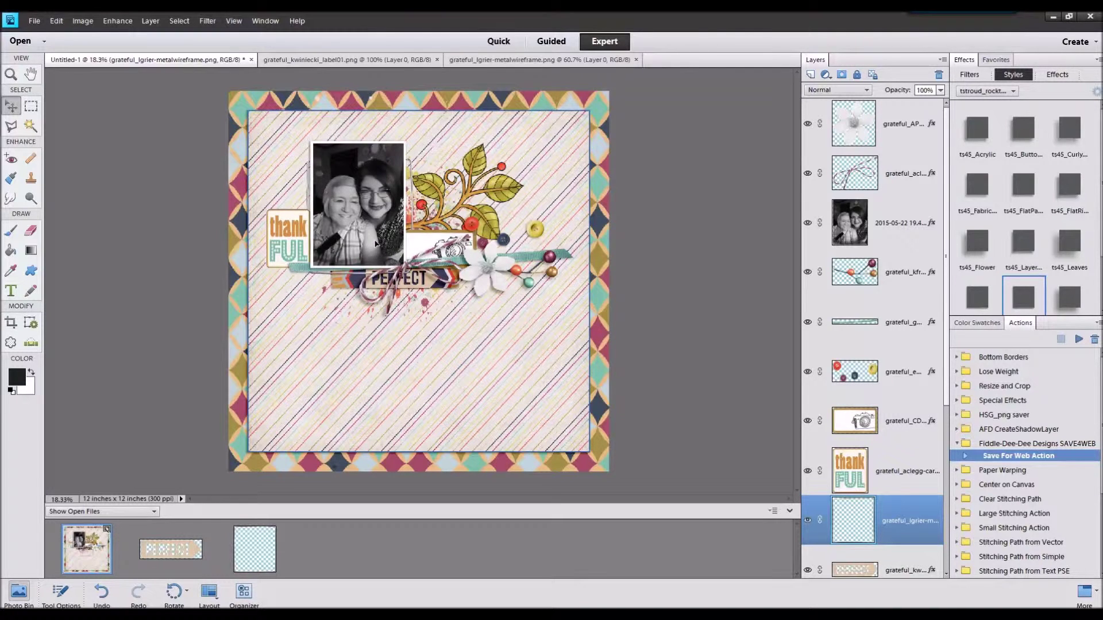
left_click_drag(913, 522, 895, 199)
Step: Apply the last ts45 shadow style to the metal wire frame and adjust the frame's position around the photo
scroll(1067, 279, "down", 1)
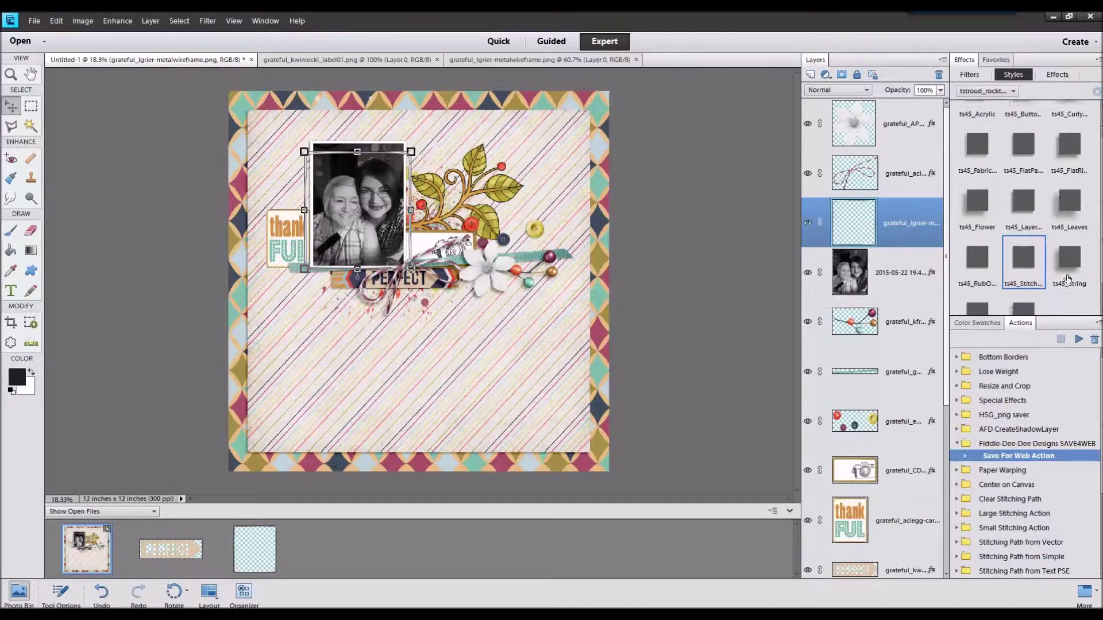
scroll(1067, 279, "down", 1)
double_click(1023, 308)
scroll(324, 219, "up", 3)
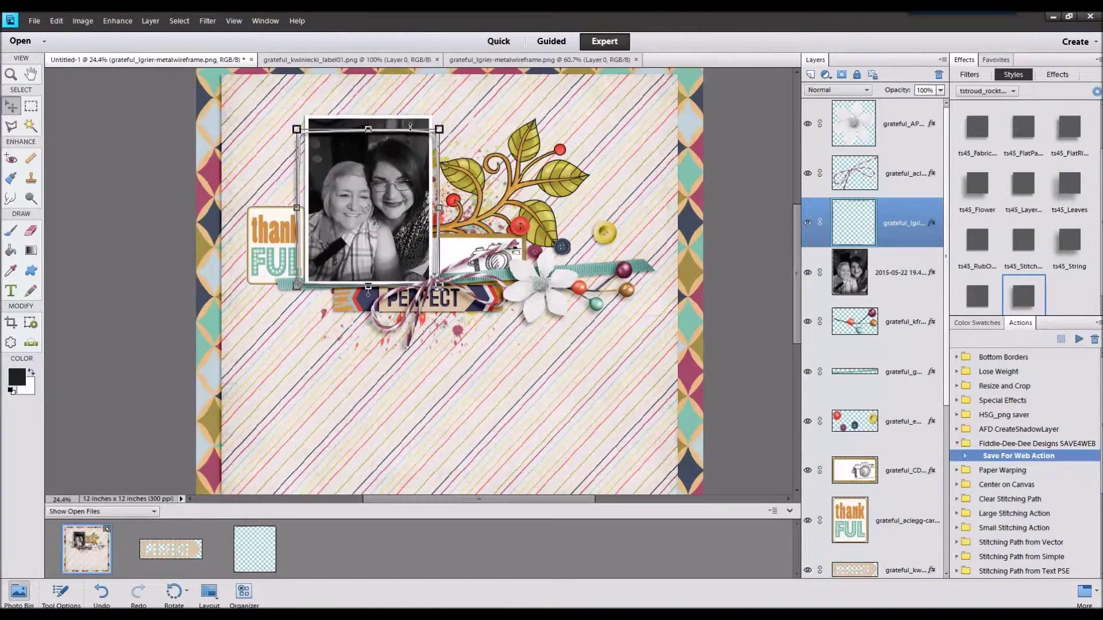
left_click_drag(410, 126, 422, 127)
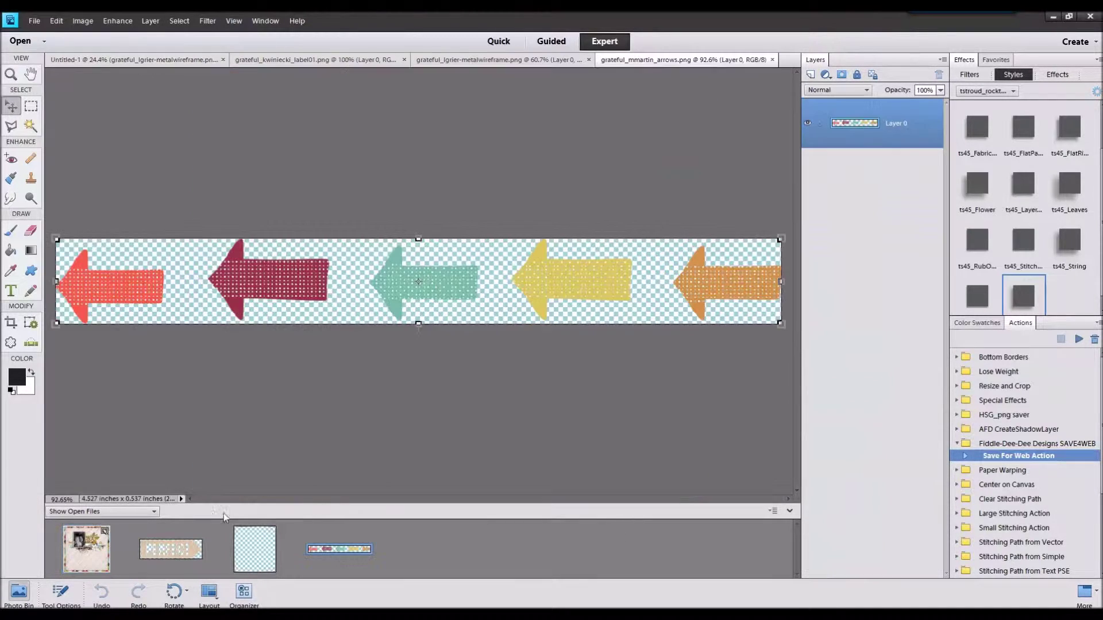
Step: Try out the grateful_mmartin_arrows.png strip below the thankful card and delete its layer
left_click_drag(128, 531, 86, 546)
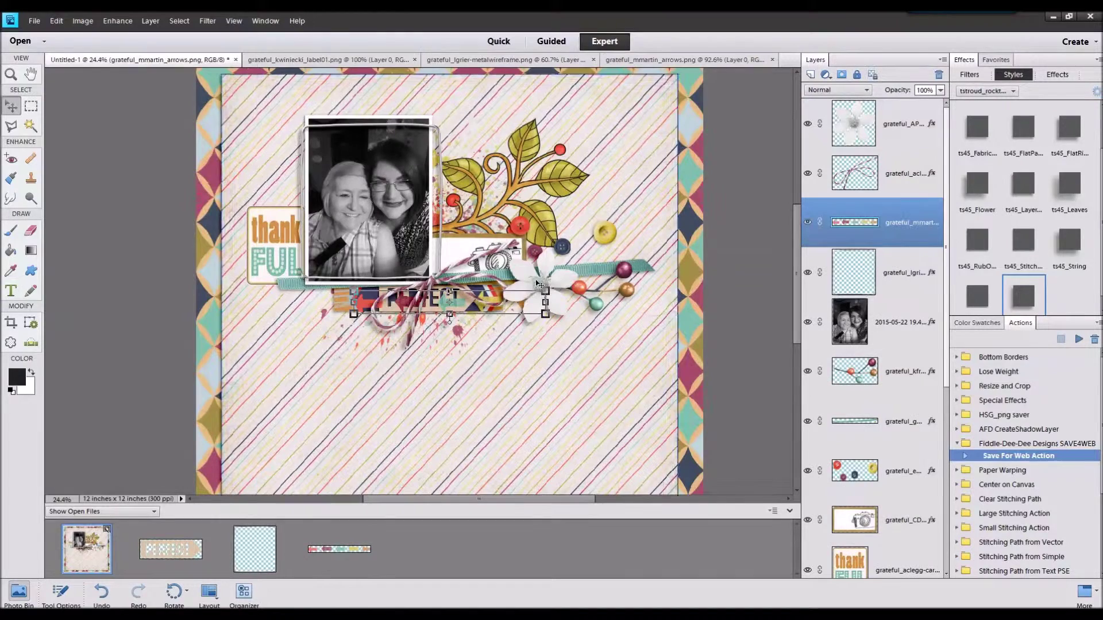
left_click_drag(508, 305, 425, 306)
right_click(906, 224)
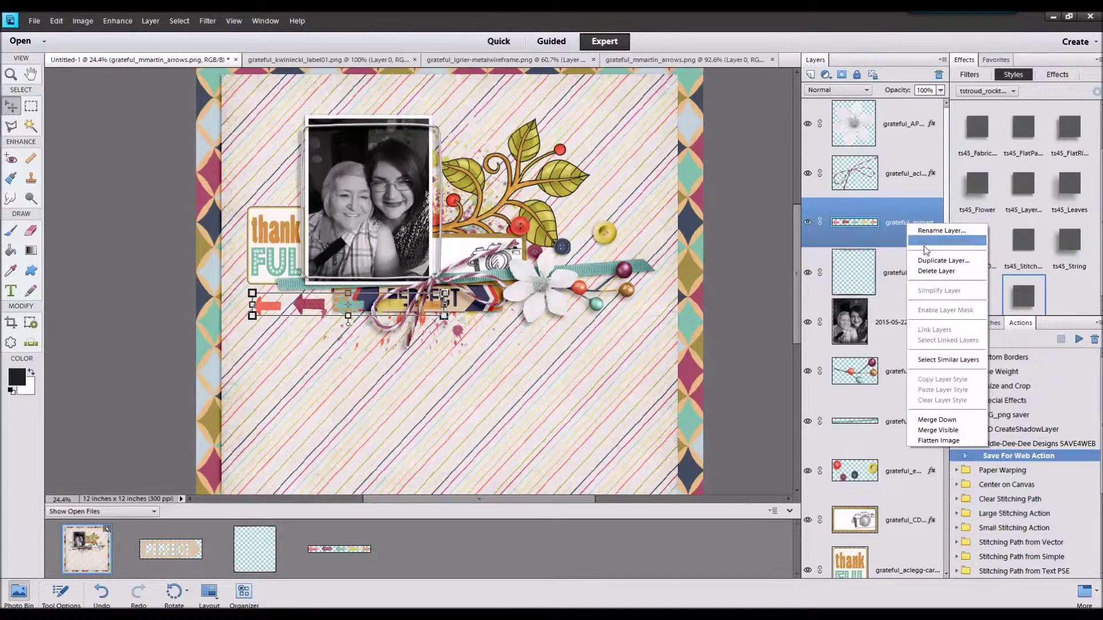
left_click(936, 271)
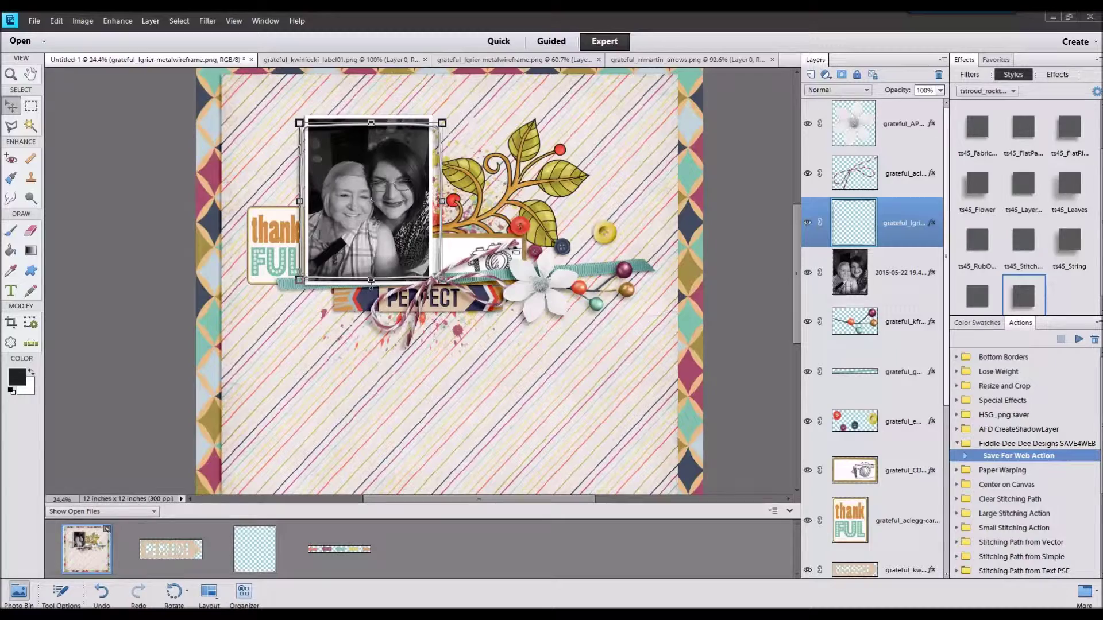
Step: Open grateful_mgodin_grateful.png and add the handwritten word to the layout above the wire frame layer
left_click_drag(596, 537, 613, 541)
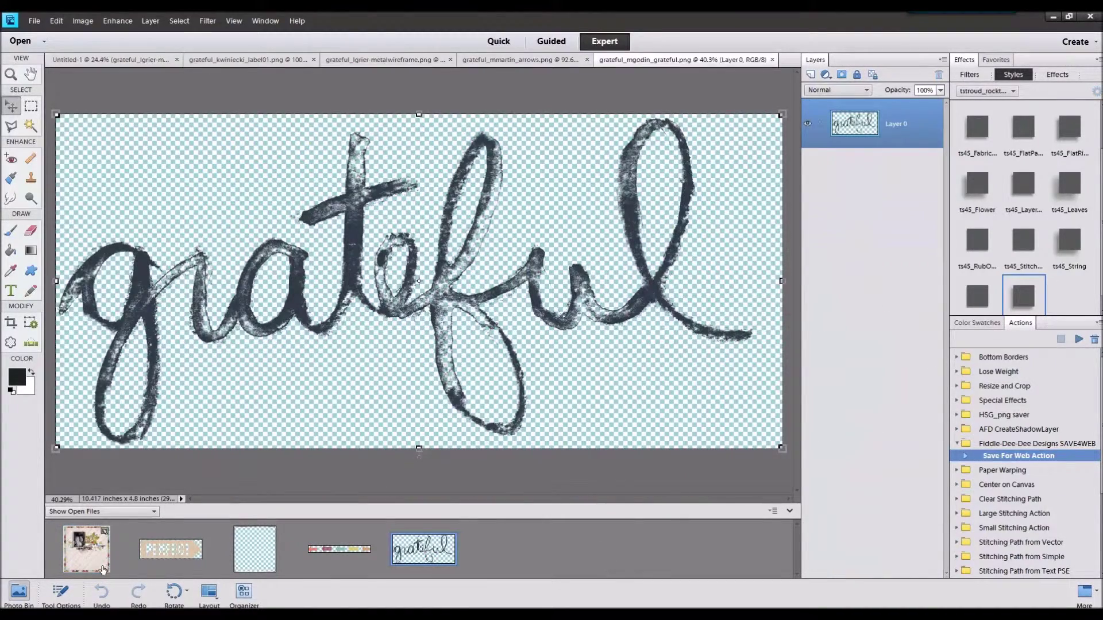
double_click(99, 561)
left_click_drag(423, 548, 568, 282)
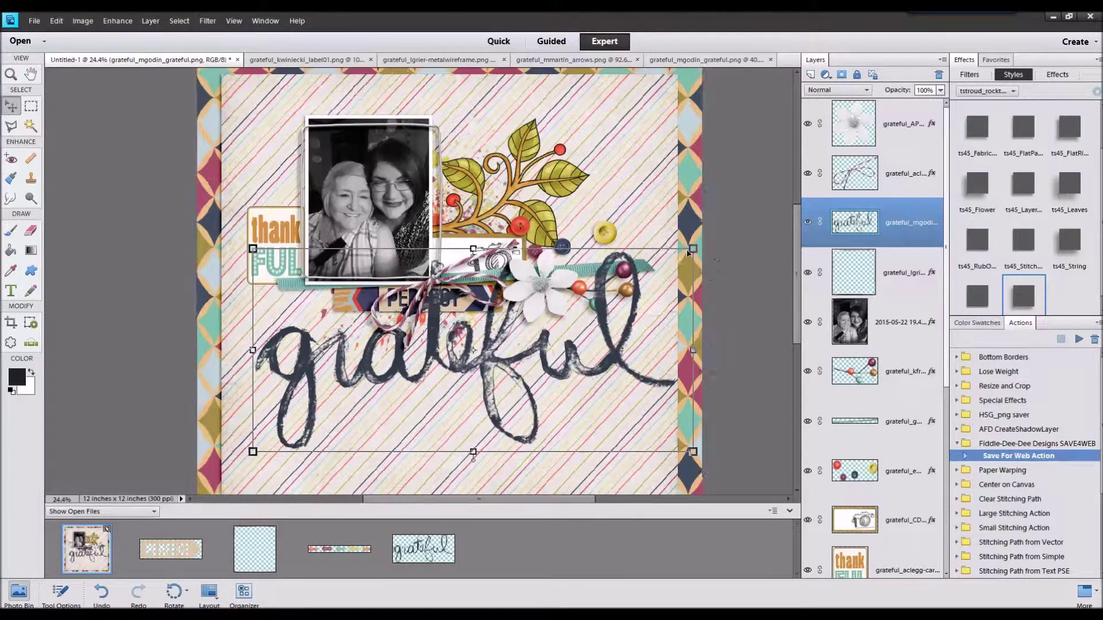
Step: Shrink the grateful word to about two-thirds size, place it below the PERFECT label and lower its layer beneath the leafy sprig
left_click_drag(693, 249, 542, 326)
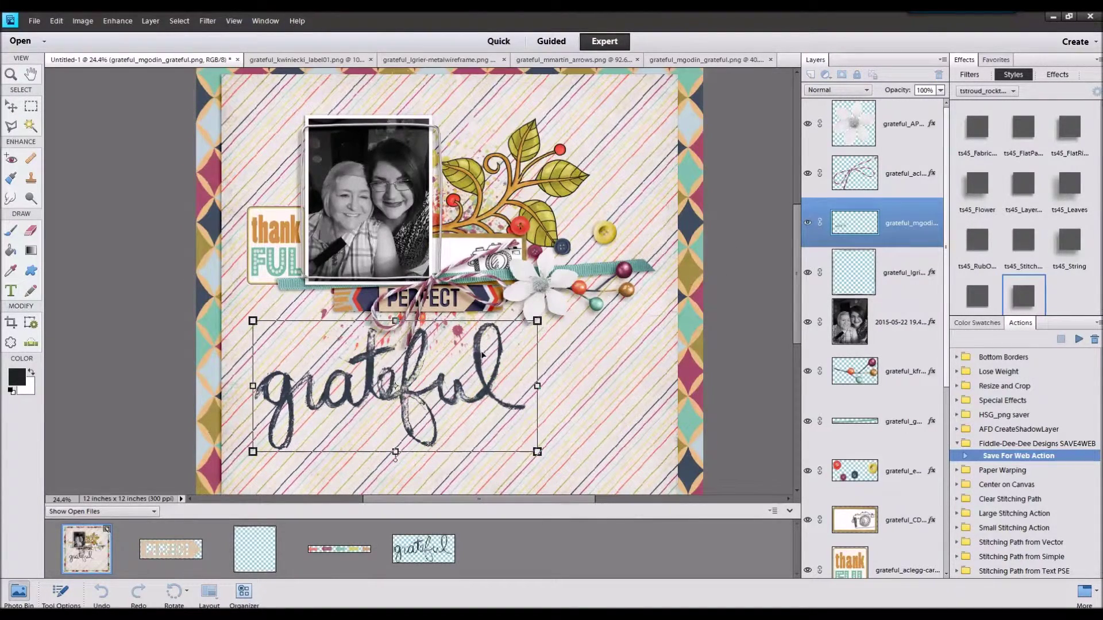
left_click_drag(448, 396, 535, 361)
left_click(581, 425)
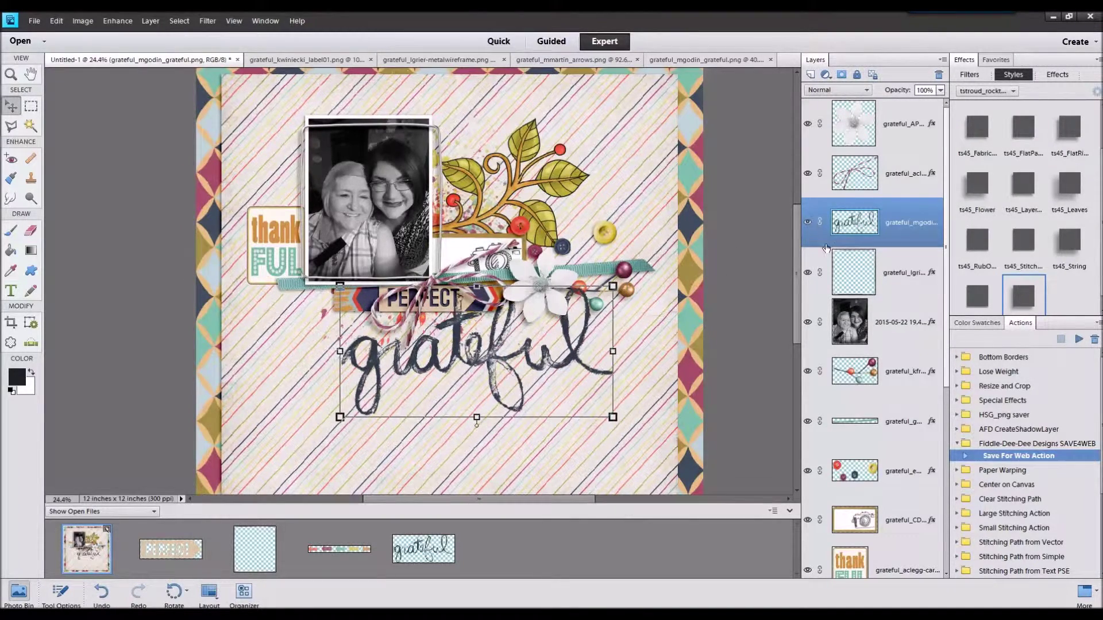
left_click_drag(889, 156, 889, 427)
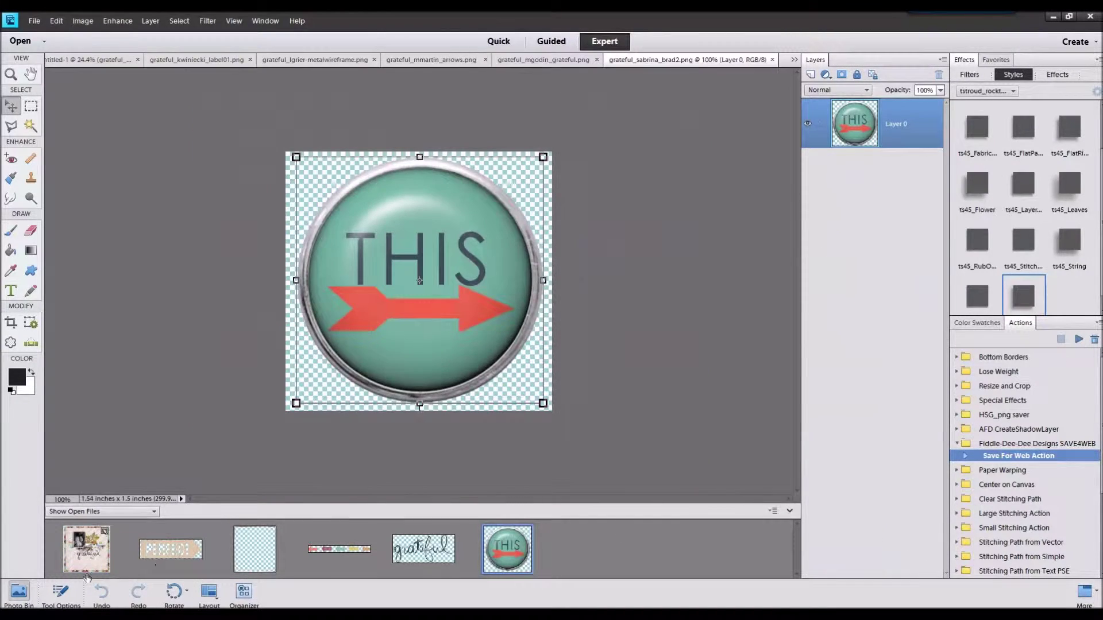
Step: Add the grateful_sabrina_brad2.png brad above the thankful card and bring it to the front of the layer stack
double_click(86, 559)
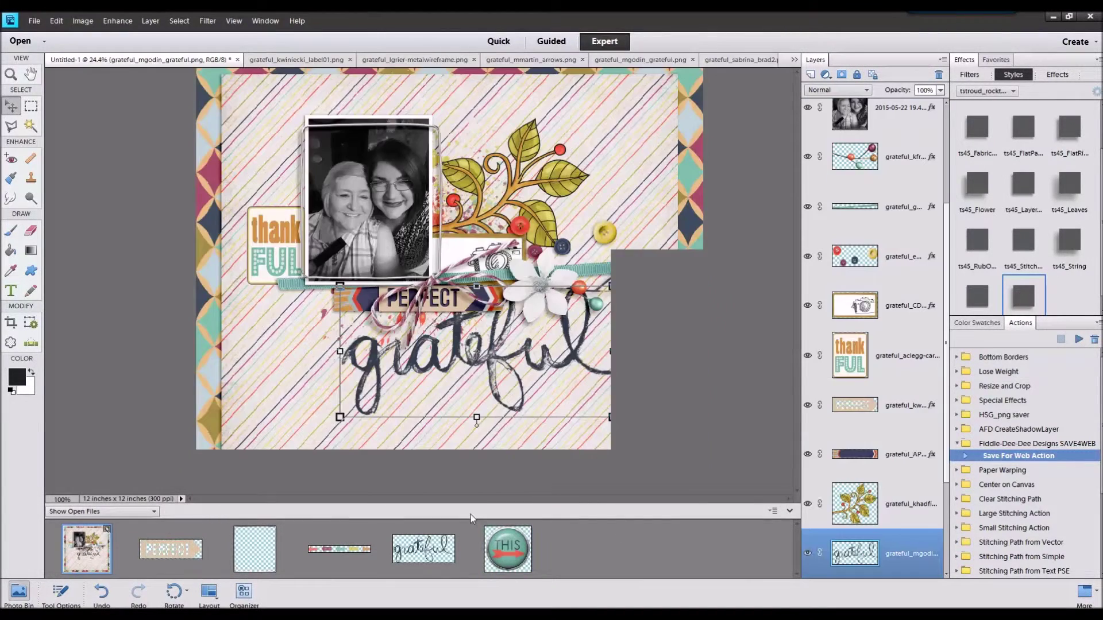
left_click_drag(505, 549, 270, 197)
right_click(274, 198)
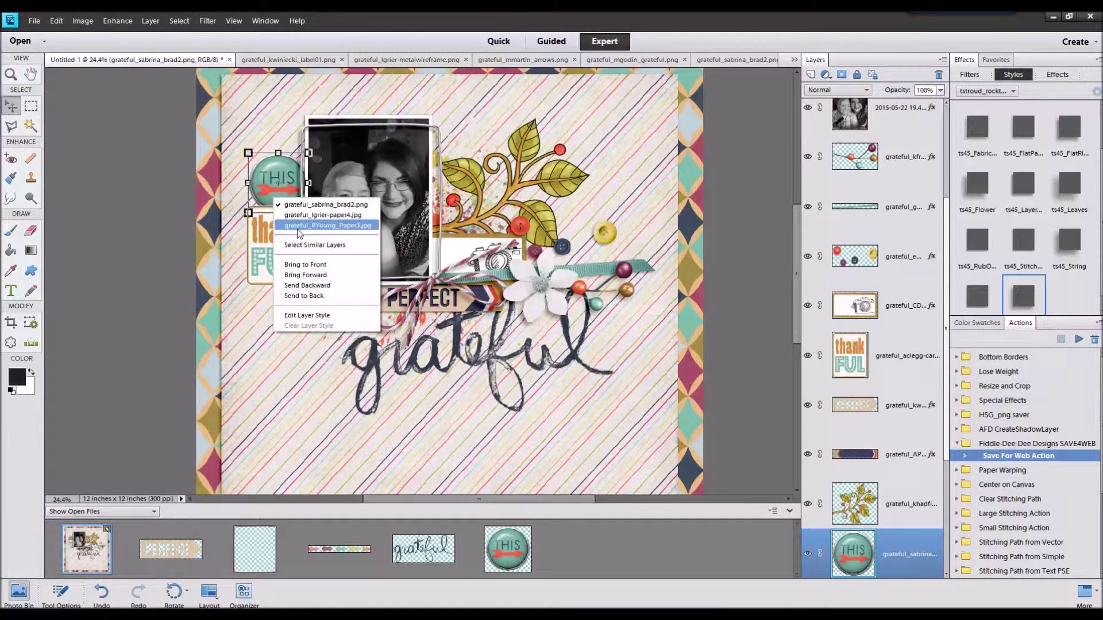
left_click(305, 264)
Step: Shrink the THIS brad, place it over the thankful card's left edge and apply the ts45 layer shadow style
left_click_drag(305, 156, 241, 251)
left_click(214, 287)
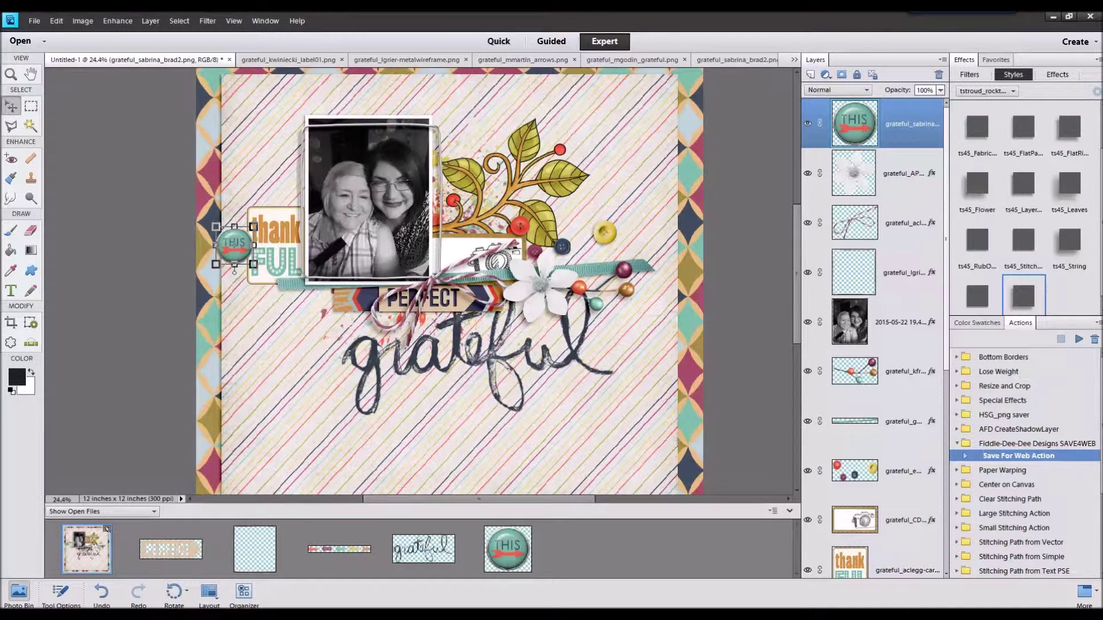
left_click(1024, 187)
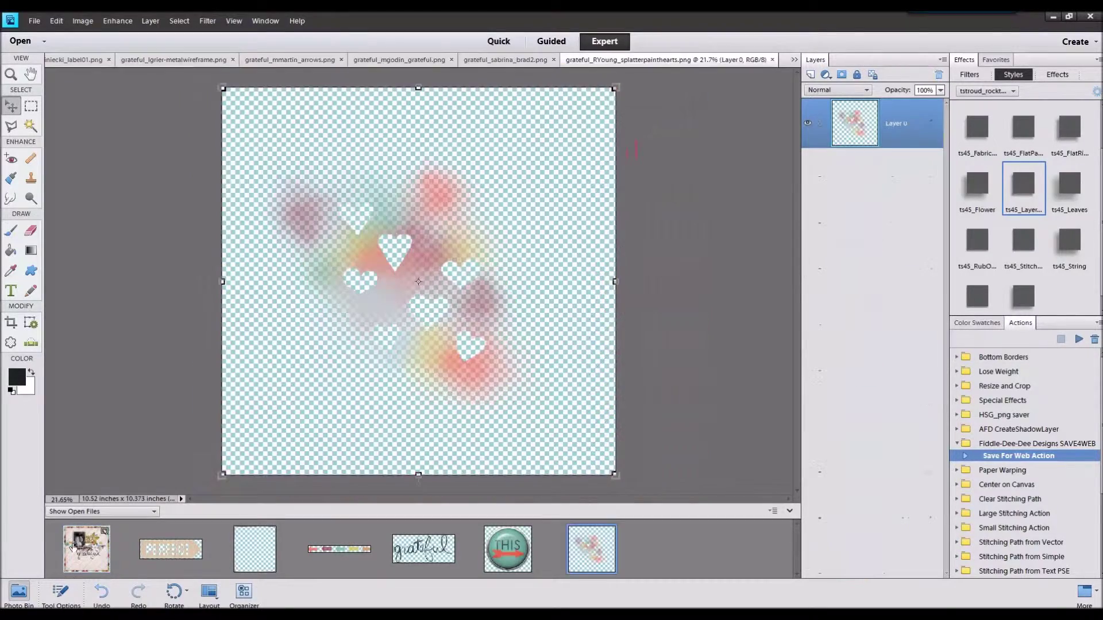
Step: Add grateful_RYoung_splatterpainthearts.png beneath the grateful word layer, shrink it to about two-thirds and place it behind the photo's upper-left corner
double_click(75, 549)
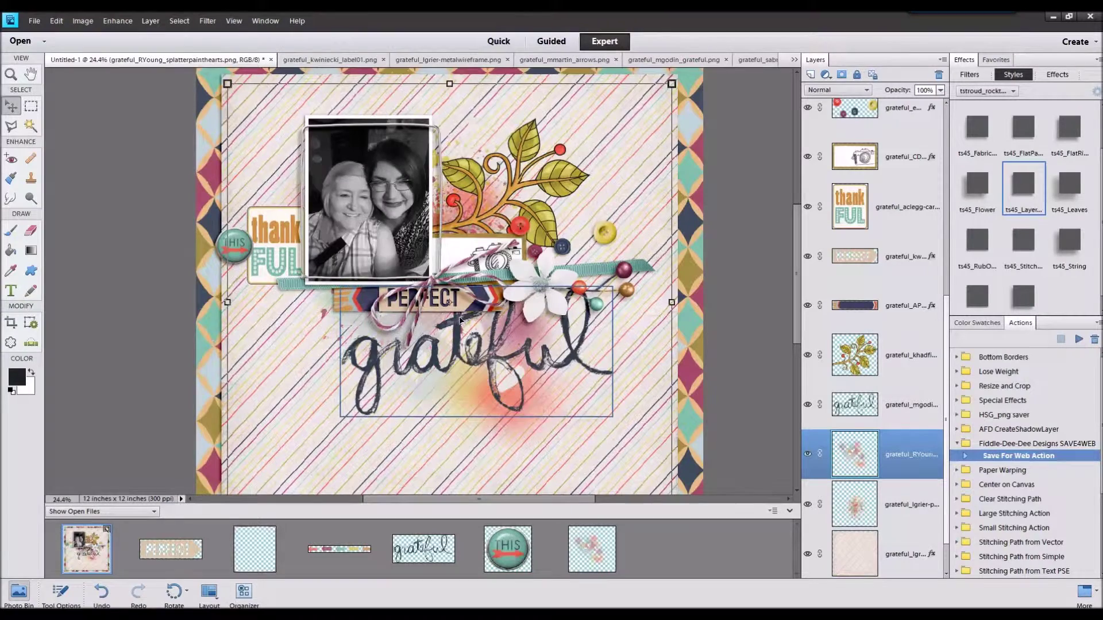
left_click_drag(393, 253, 384, 228)
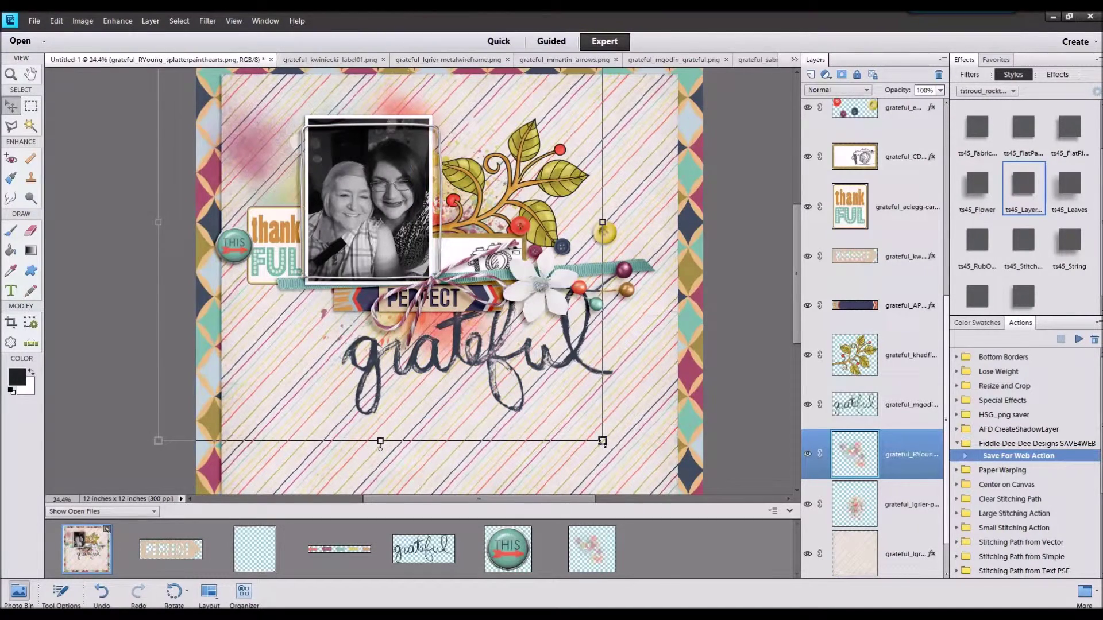
left_click_drag(602, 441, 452, 293)
left_click_drag(279, 162, 309, 196)
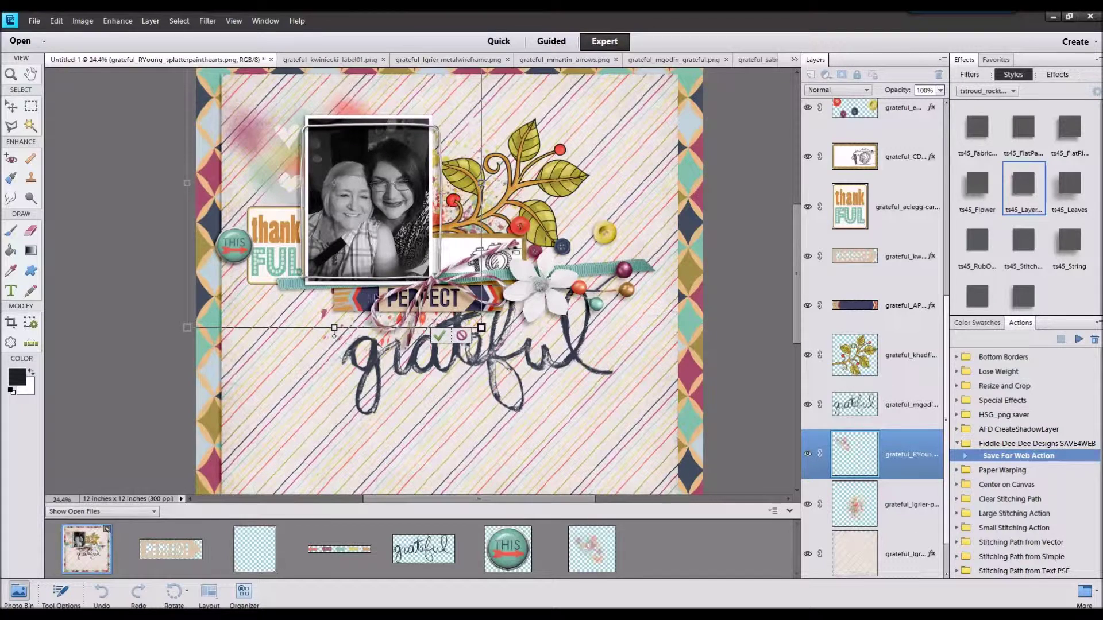
left_click(440, 336)
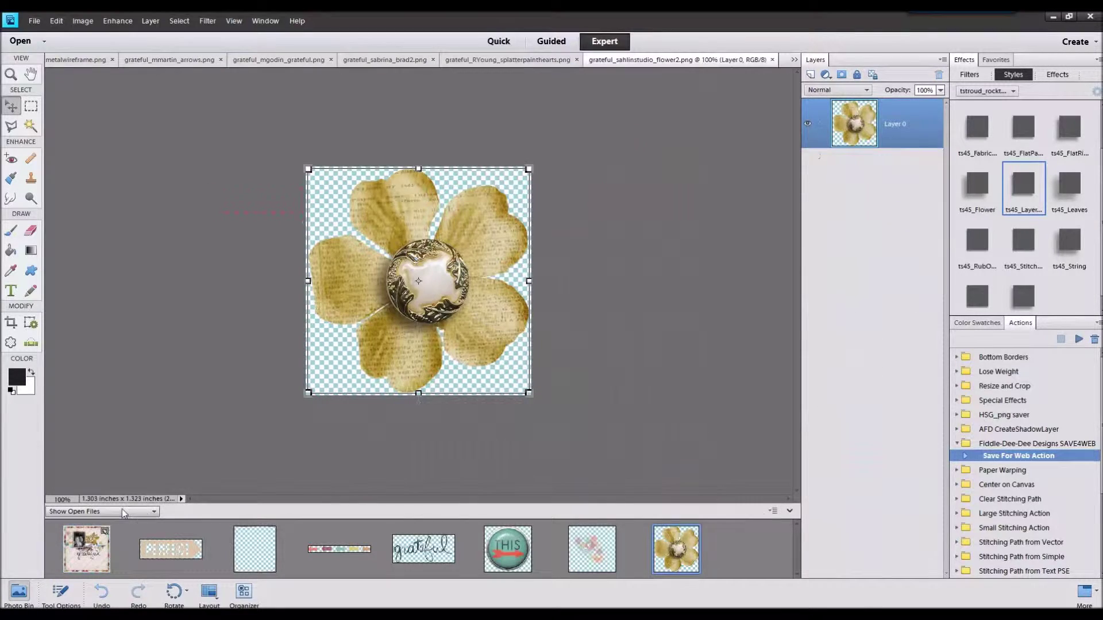
Step: Add the grateful_sahlinstudio_flower2.png flower to the layout and bring it to the front of the layer stack
left_click(100, 544)
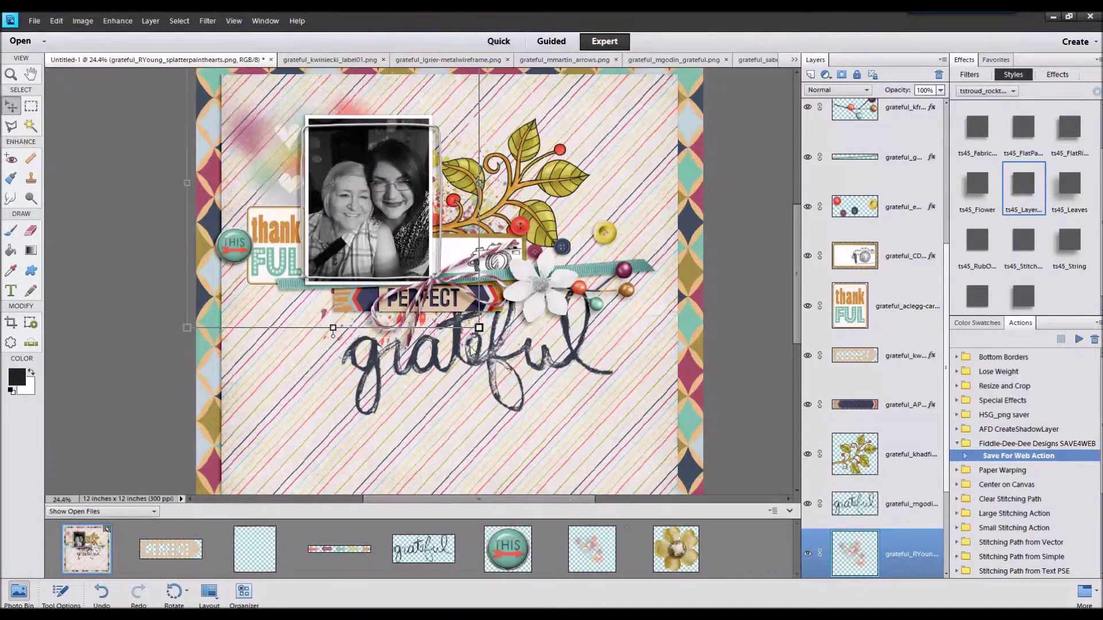
left_click_drag(676, 549, 609, 192)
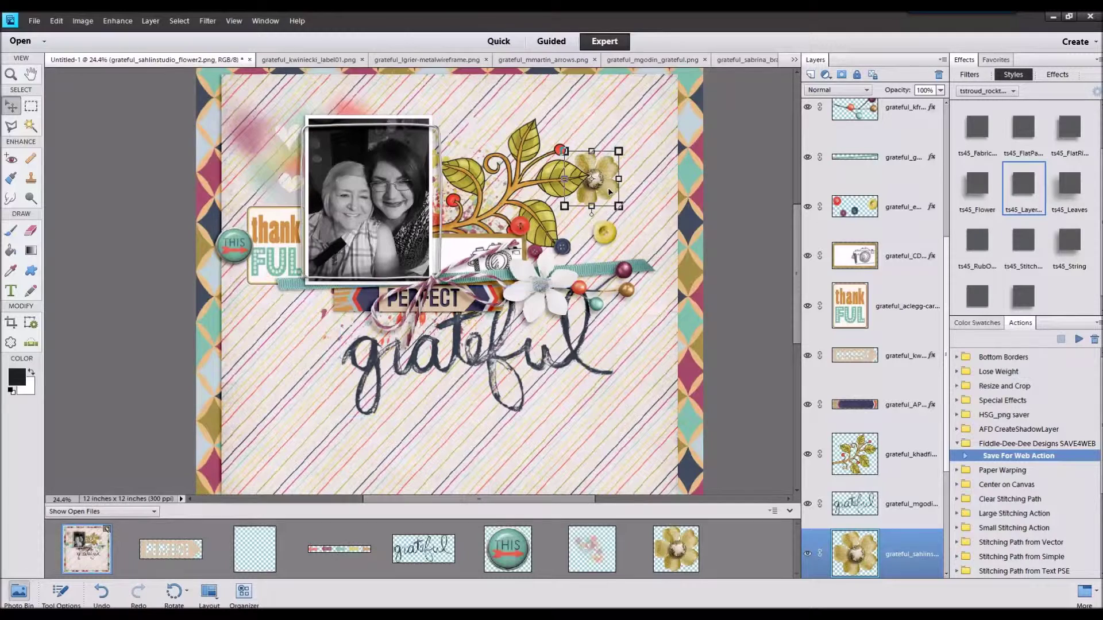
right_click(610, 192)
left_click(695, 256)
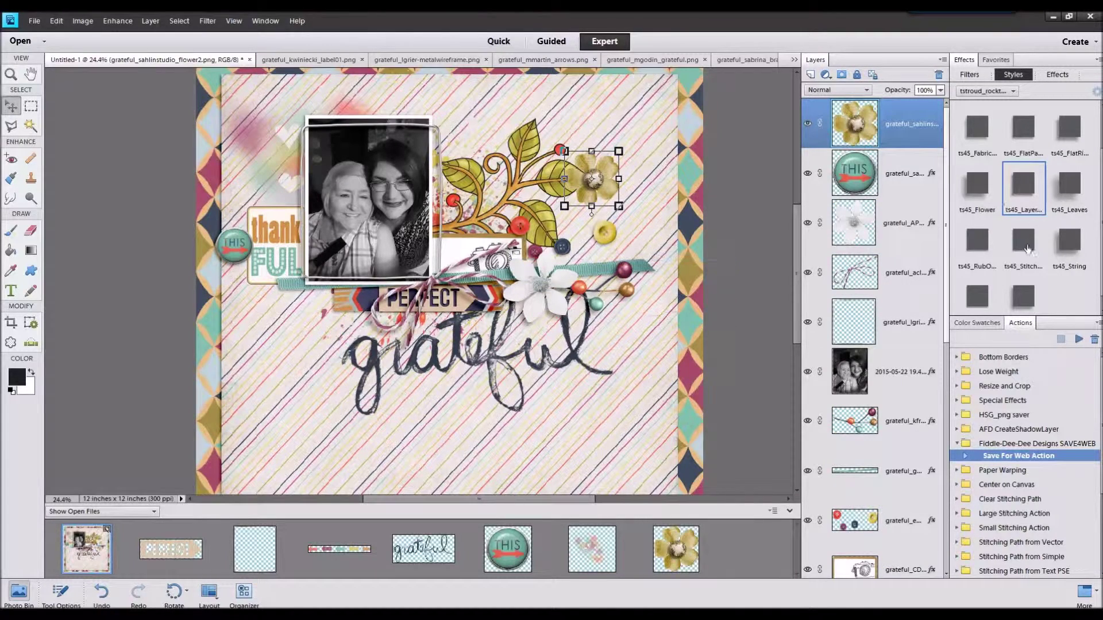
Step: Apply the ts45 layer shadow style to the yellow flower, shrink it to about half and place it just below the THIS brad
double_click(1024, 199)
left_click_drag(619, 151, 250, 278)
left_click(551, 226)
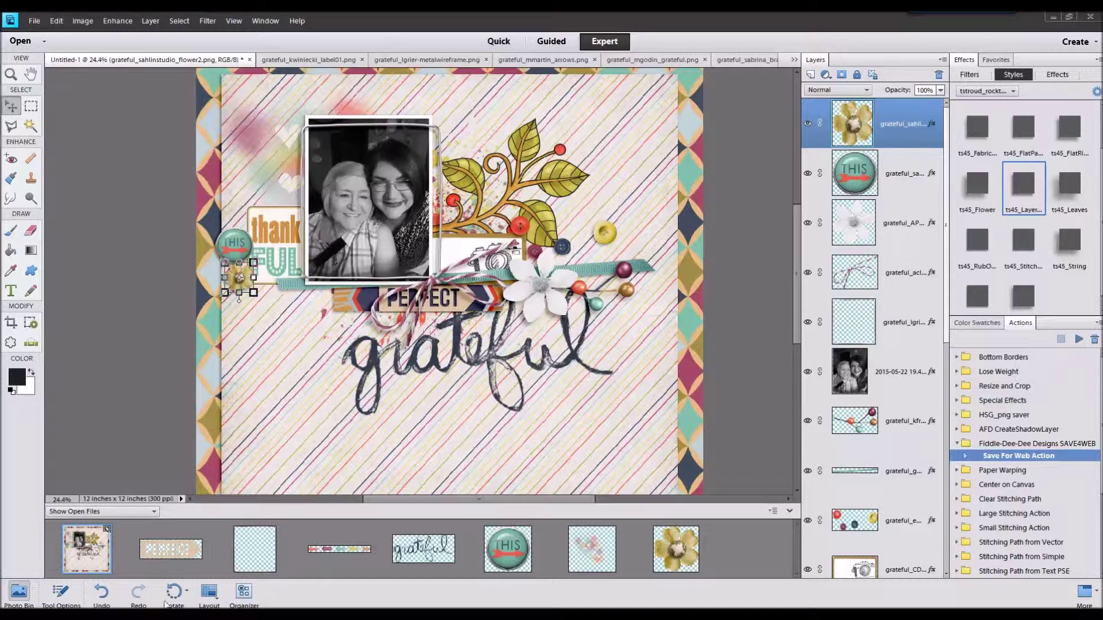
Step: Close the element images already used, keeping only the scrapbook layout open
left_click(192, 559)
right_click(666, 531)
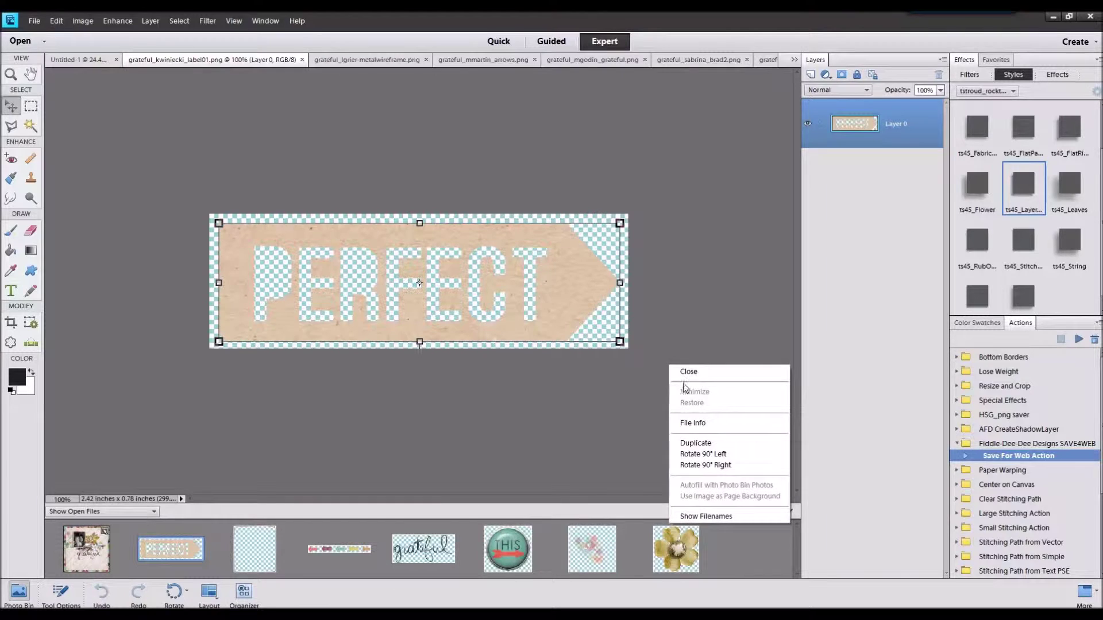
left_click(682, 376)
right_click(699, 534)
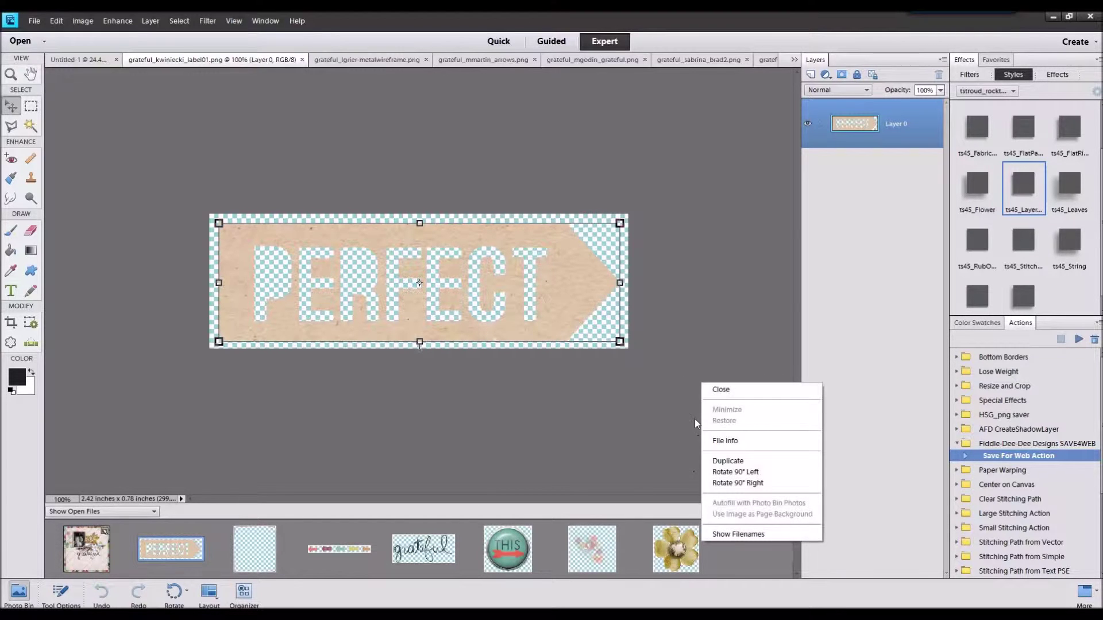
left_click(715, 388)
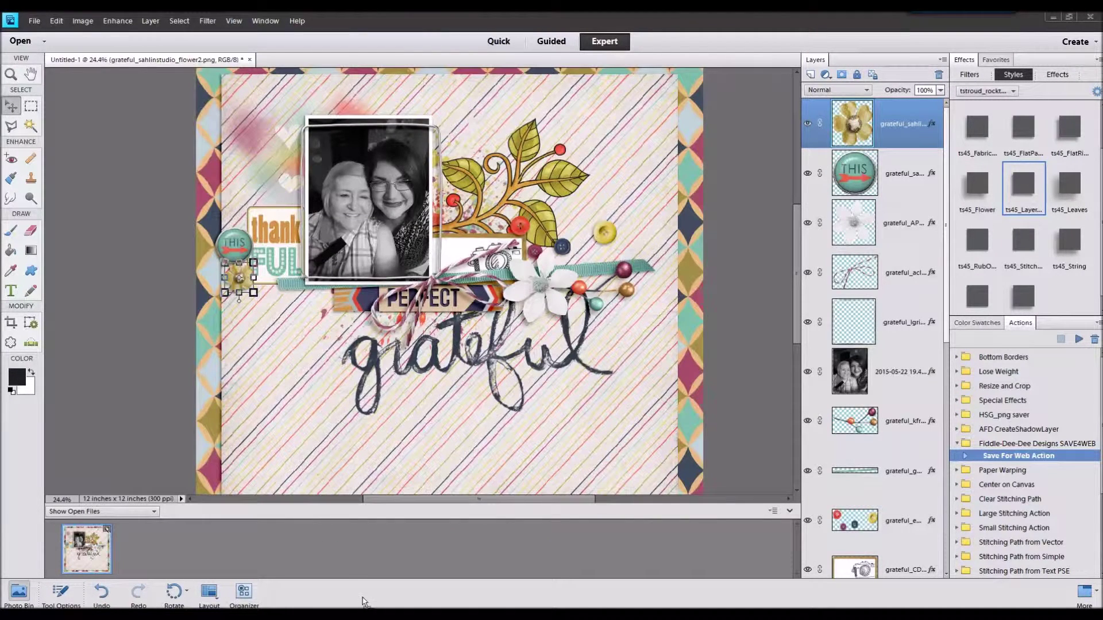
Step: Open grateful_sahlinstudio_grateful.png and grateful_sahlinstudio_timewithyou.png, then return to the layout
left_click_drag(360, 554, 362, 555)
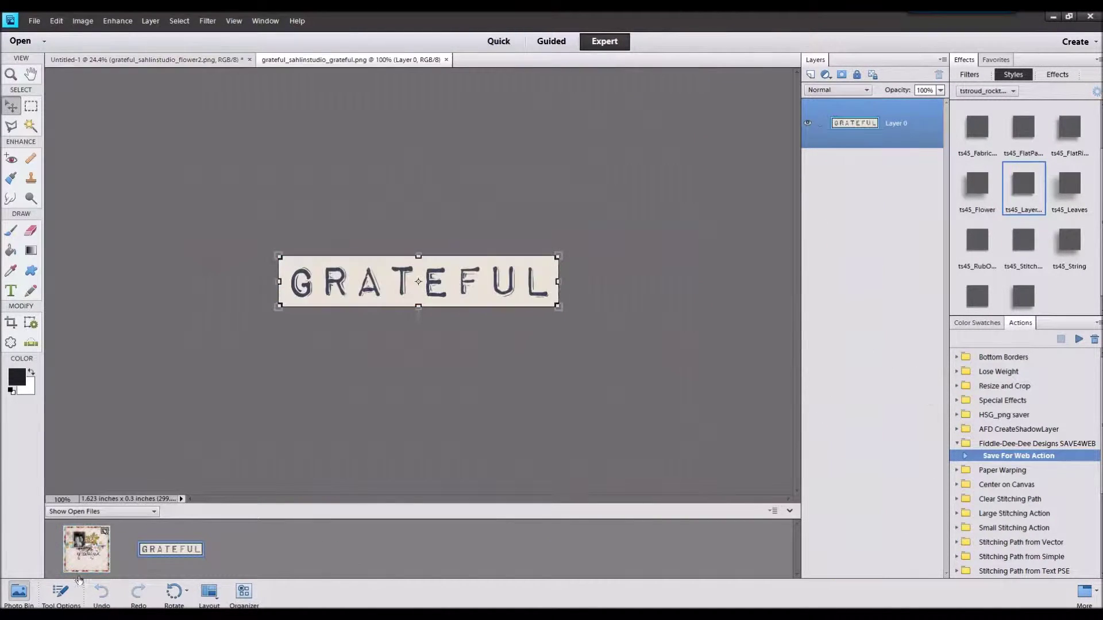
double_click(86, 551)
left_click_drag(580, 594, 505, 572)
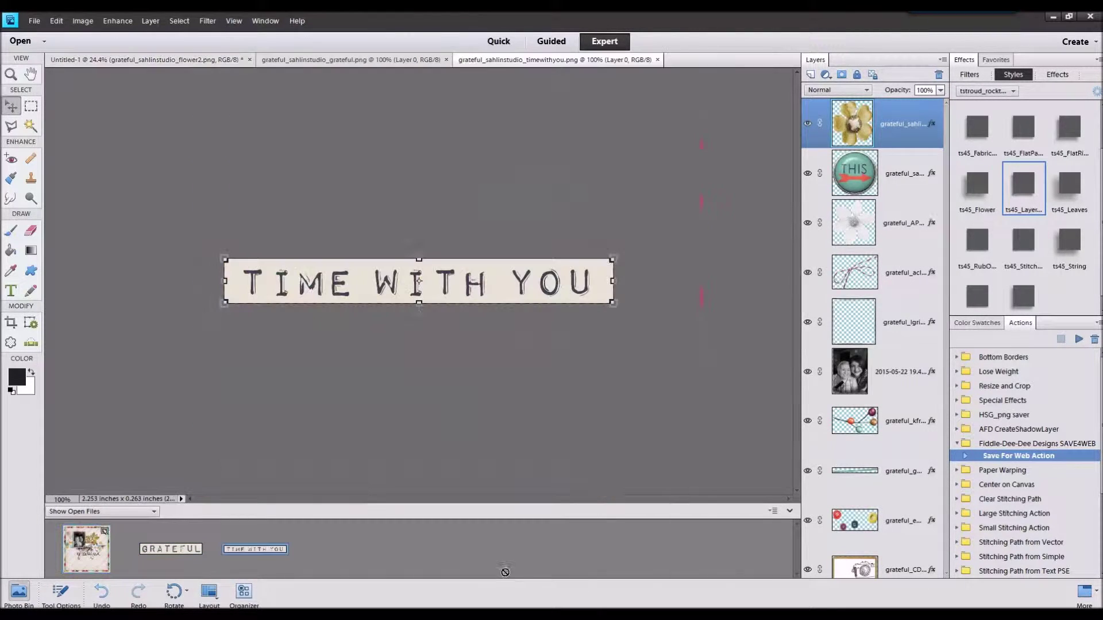
double_click(84, 558)
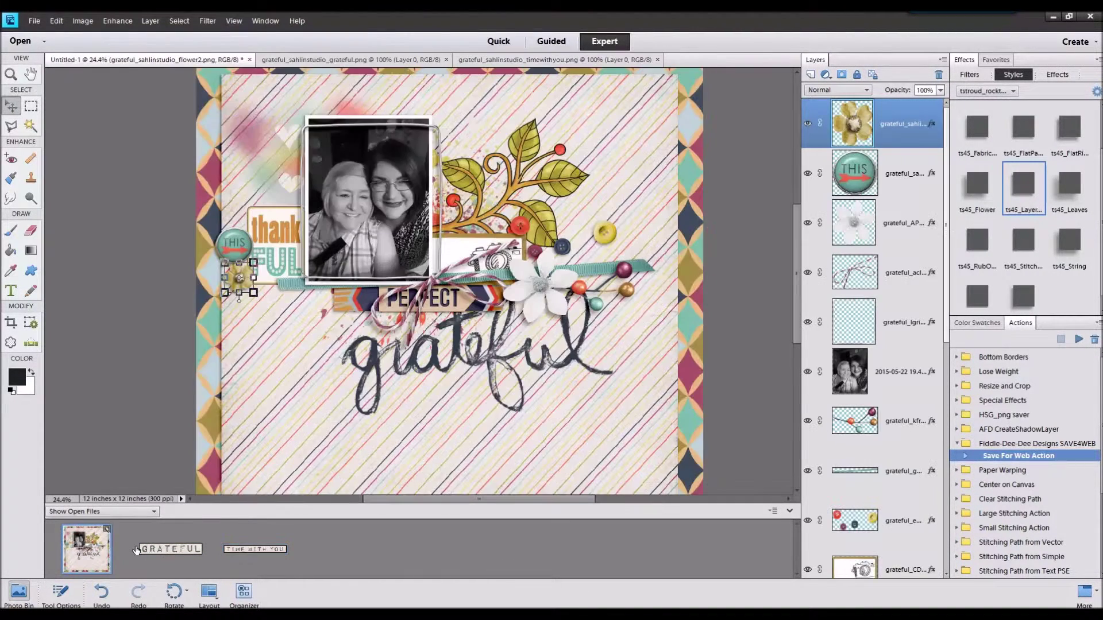
Step: Place the GRATEFUL and TIME WITH YOU strips over the lower part of the handwritten word and give both the ts45 layer shadow style
left_click_drag(171, 549, 221, 322)
left_click_drag(470, 301, 461, 381)
left_click_drag(276, 548, 373, 344)
left_click_drag(424, 305, 536, 401)
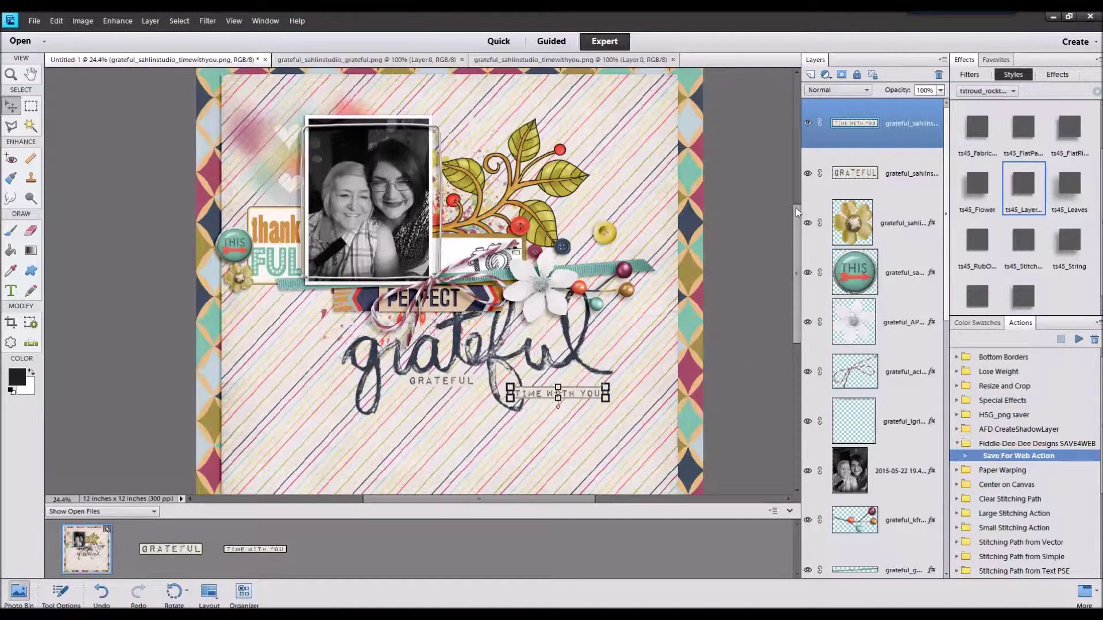
left_click(907, 169, "shift")
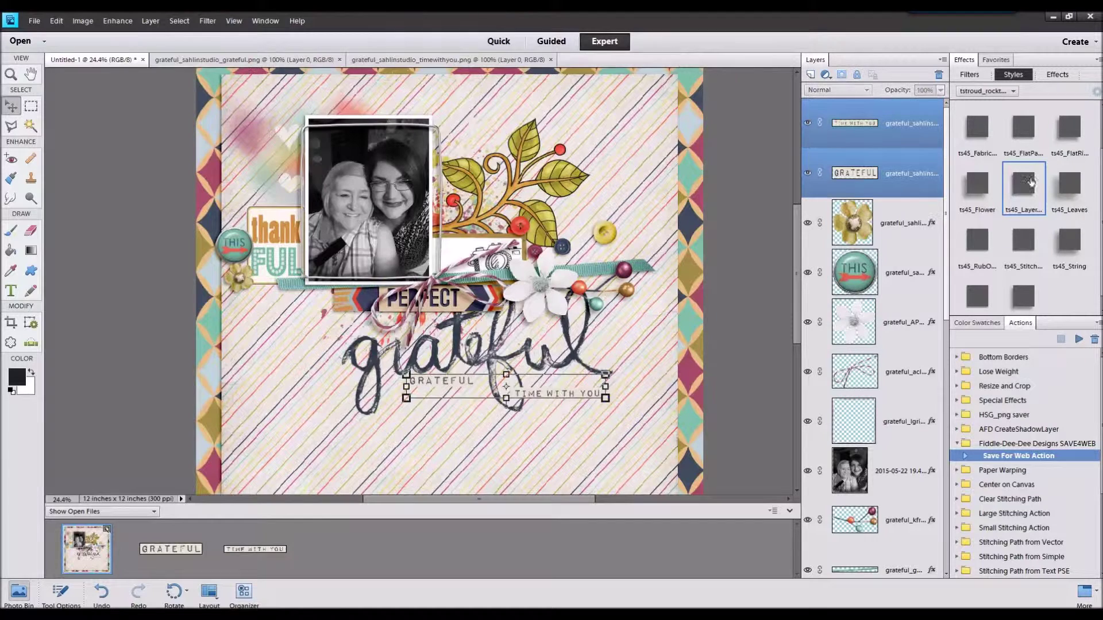
left_click(1026, 212)
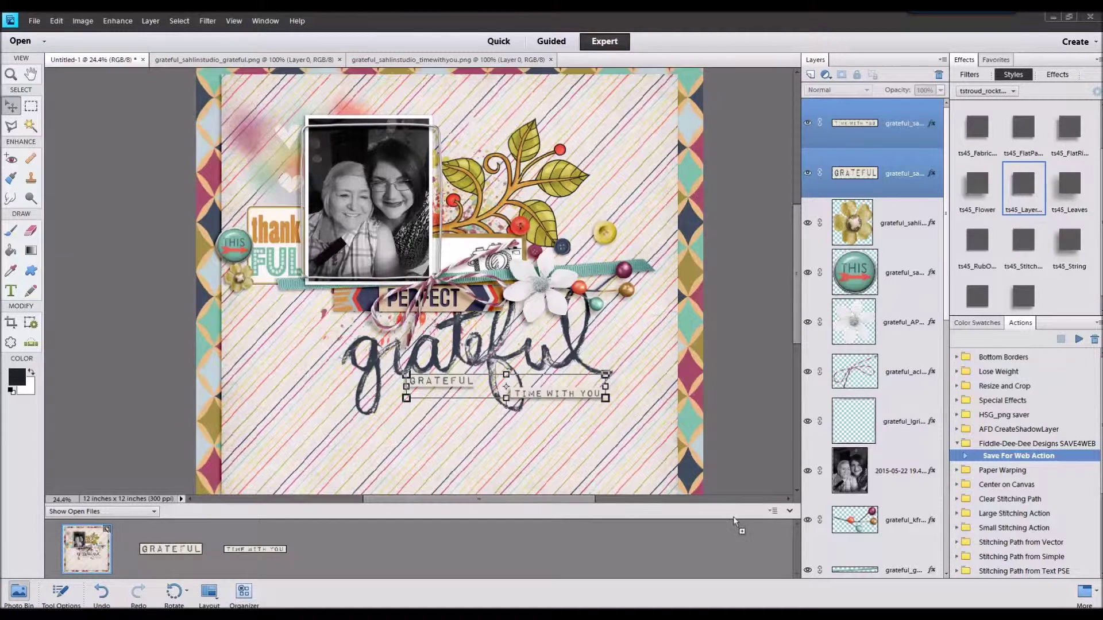
Step: Open grateful_mmartin_alpha2.png, copy the round number 4 brad and paste it into the layout
left_click_drag(733, 518, 729, 534)
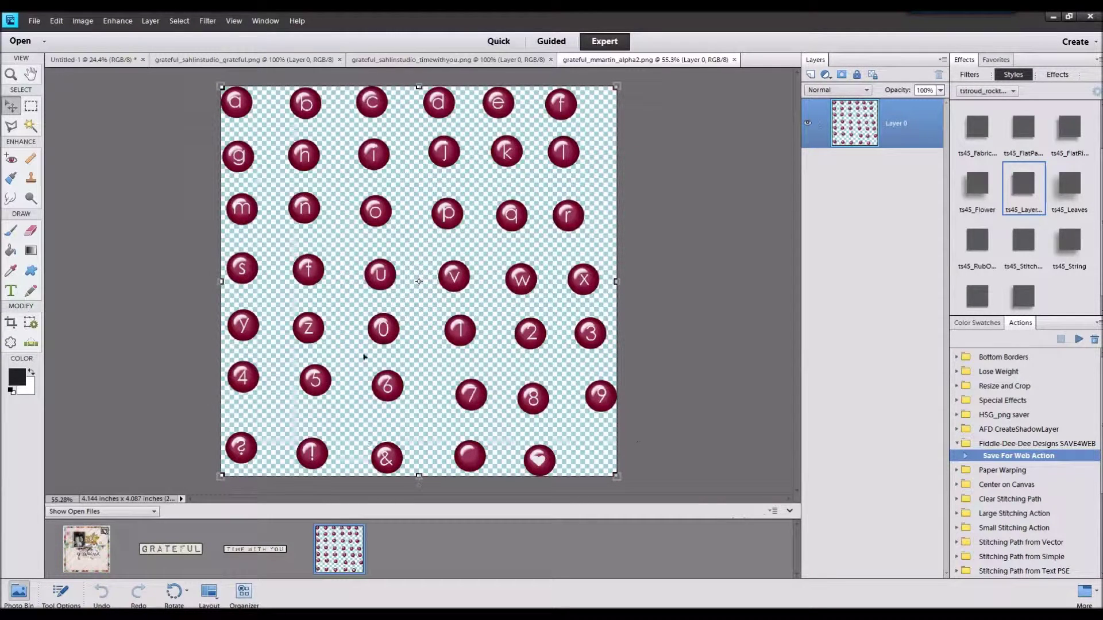
left_click(31, 106)
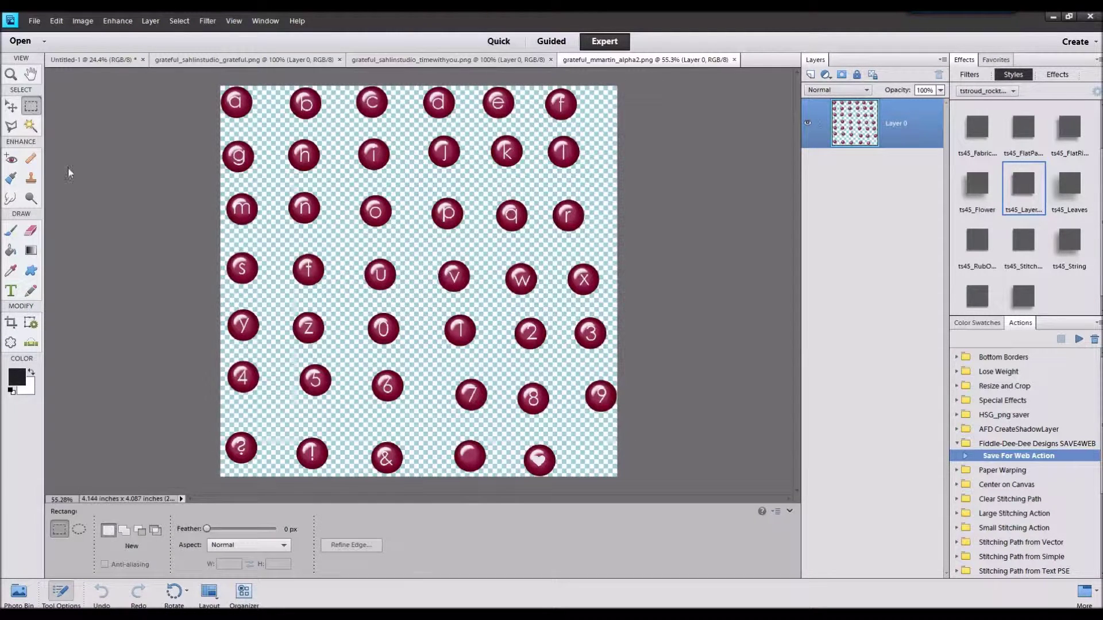
left_click_drag(221, 354, 266, 400)
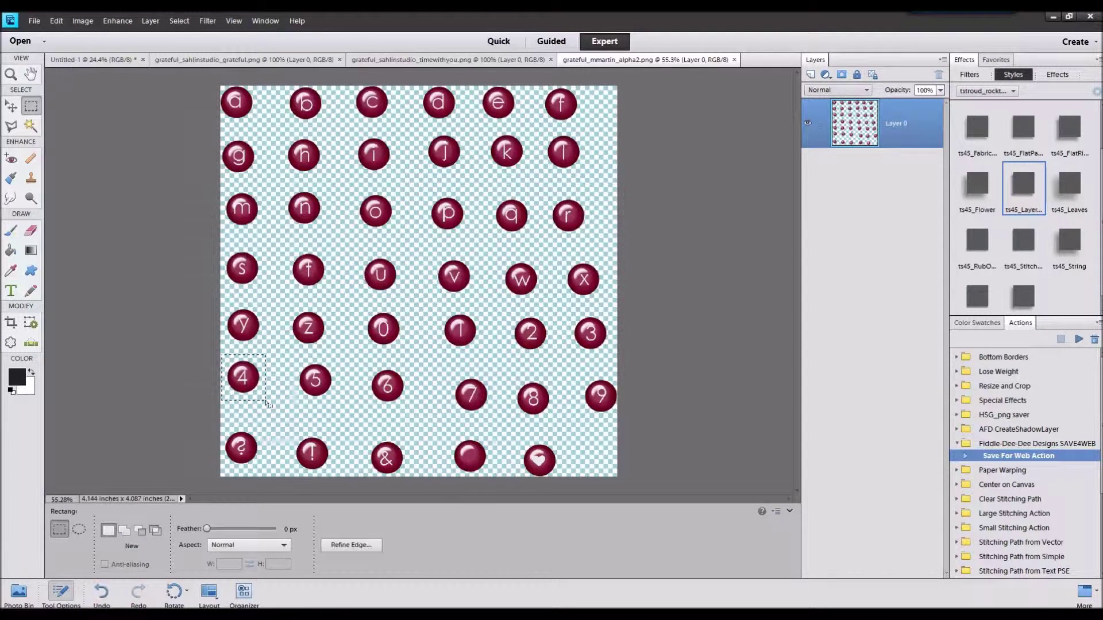
left_click(19, 592)
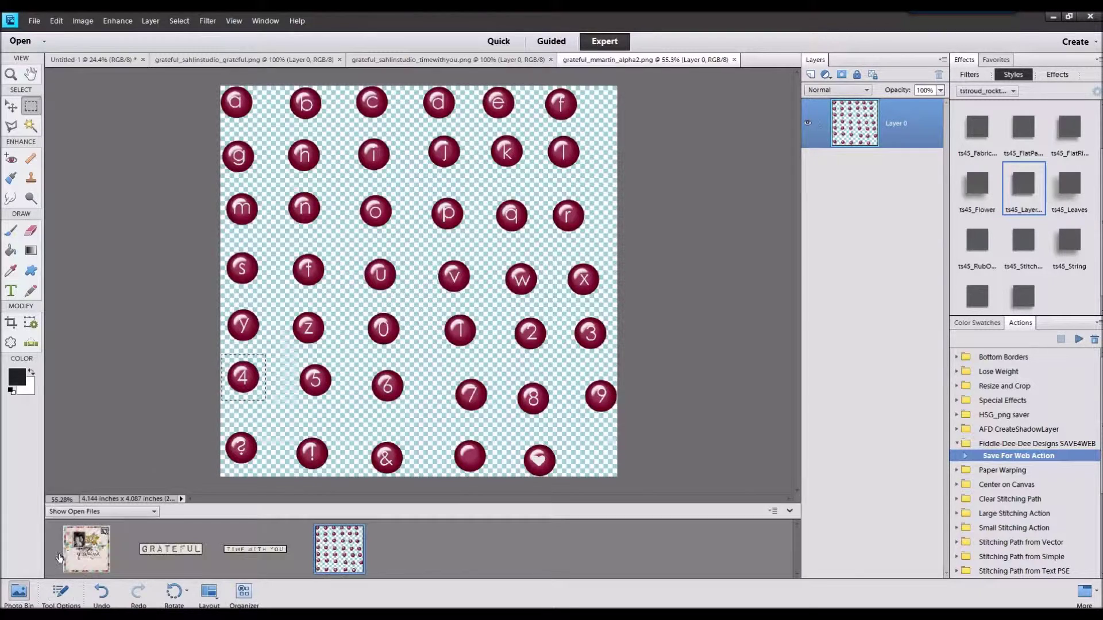
left_click(86, 548)
key("ctrl+v")
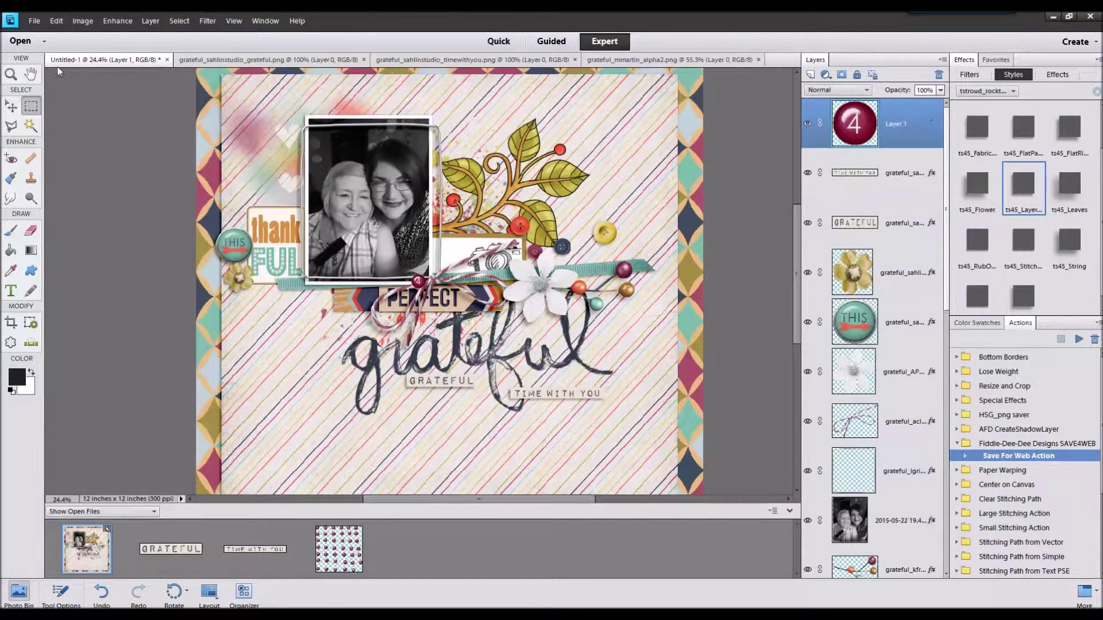
Step: Place the number 4 brad between the GRATEFUL and TIME WITH YOU strips and apply the ts45 layer shadow style
left_click(11, 108)
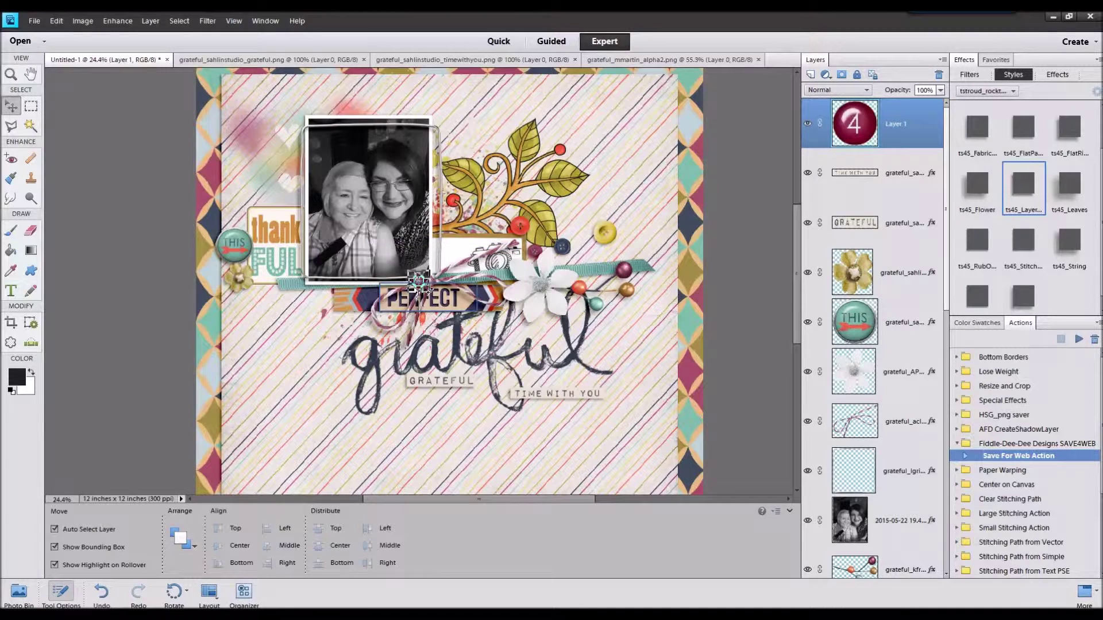
left_click_drag(420, 282, 486, 381)
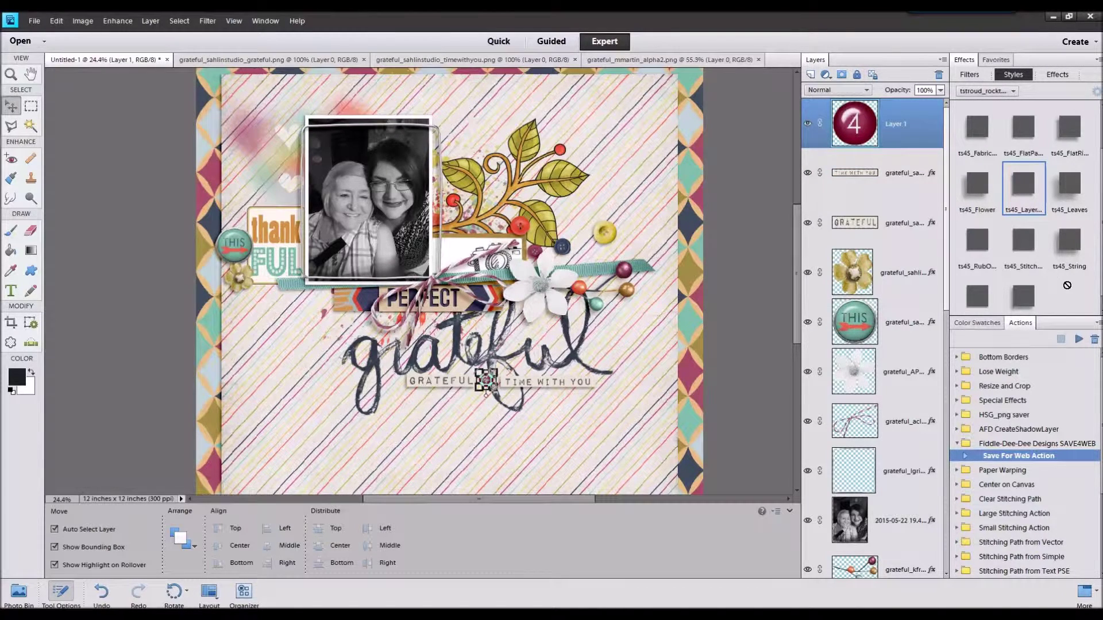
double_click(1018, 205)
Step: Change the shadow style of the GRATEFUL and TIME WITH YOU strips to ts45_FlatPaper_Photo
left_click(907, 181)
left_click(913, 224, "ctrl")
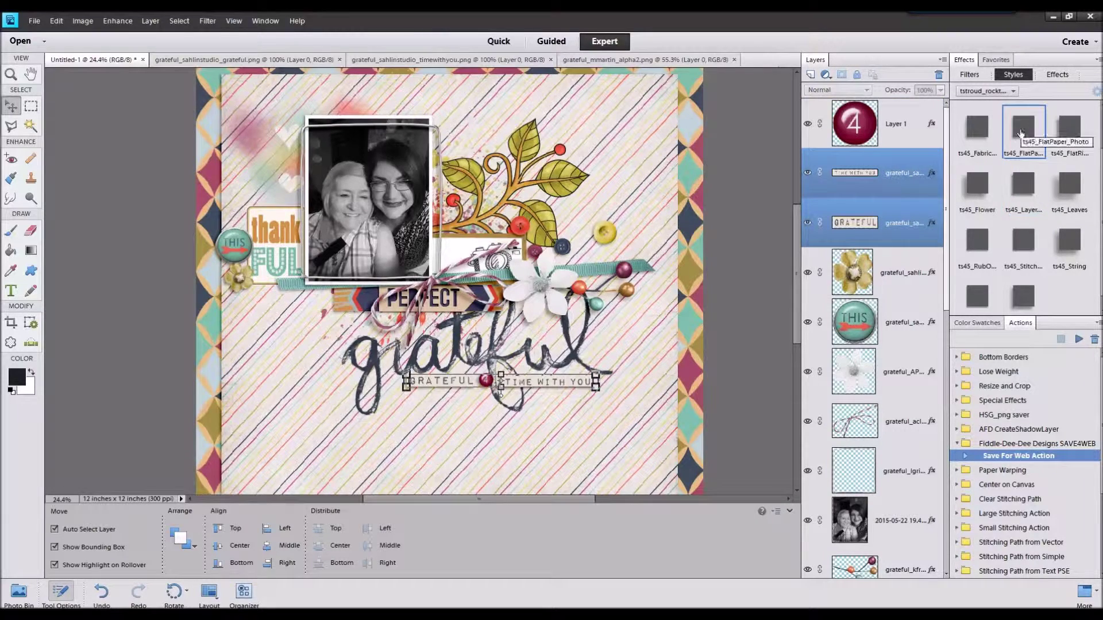
left_click(768, 267)
left_click(560, 384)
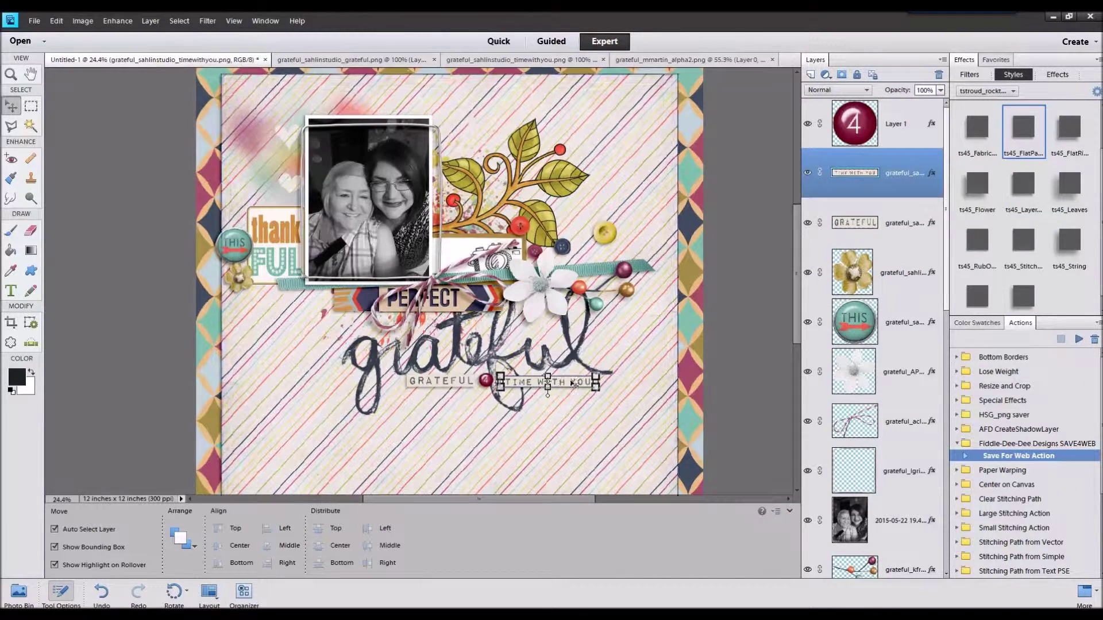
left_click(448, 384, "shift")
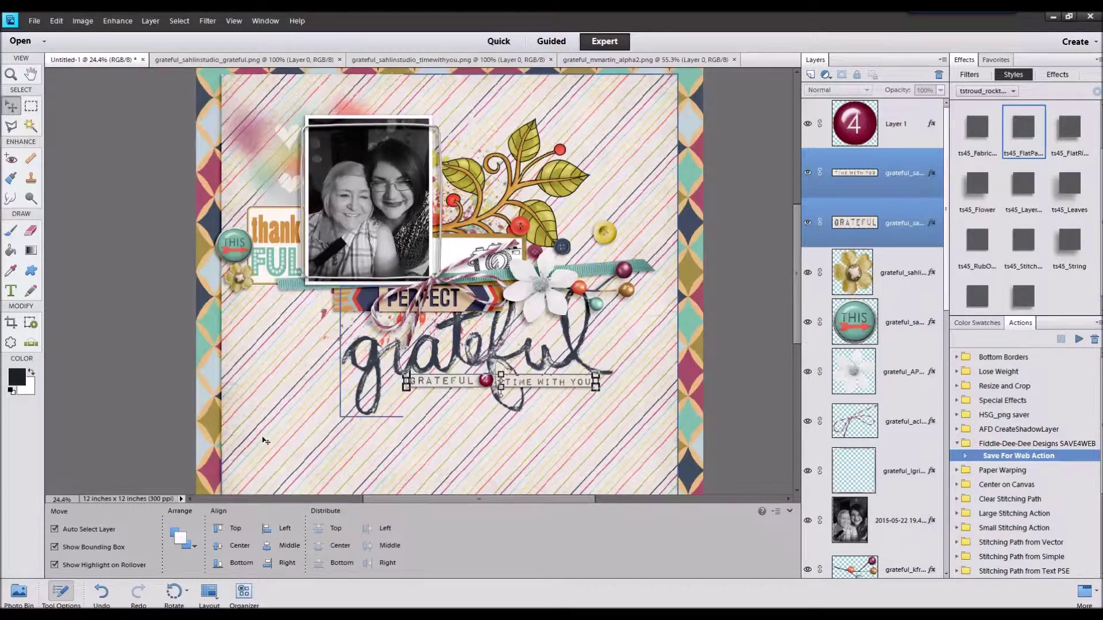
left_click(63, 592)
left_click(63, 592)
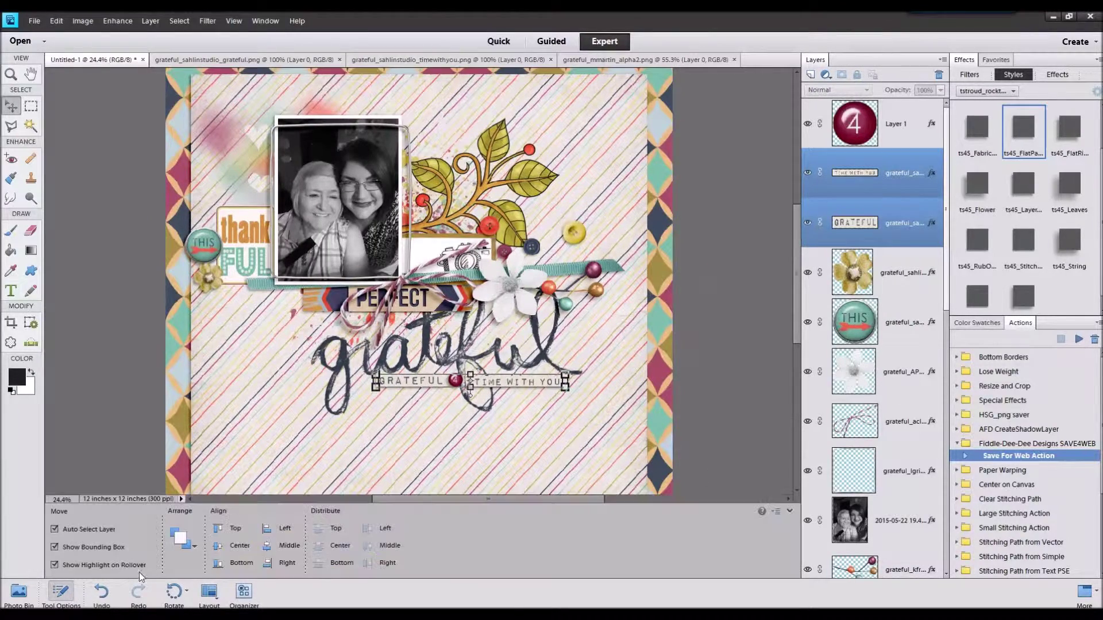
left_click(725, 215)
scroll(725, 214, "down", 1)
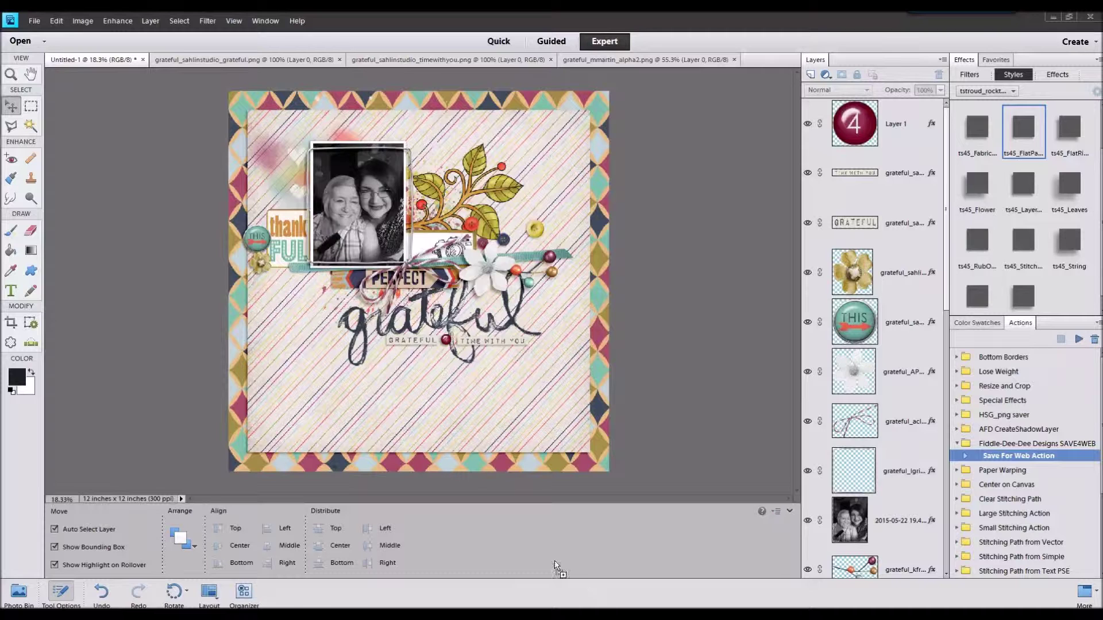
Step: Open grateful_vw_paint.png and add the paint splatter to the layout above the splatter hearts layer
left_click_drag(556, 567, 556, 568)
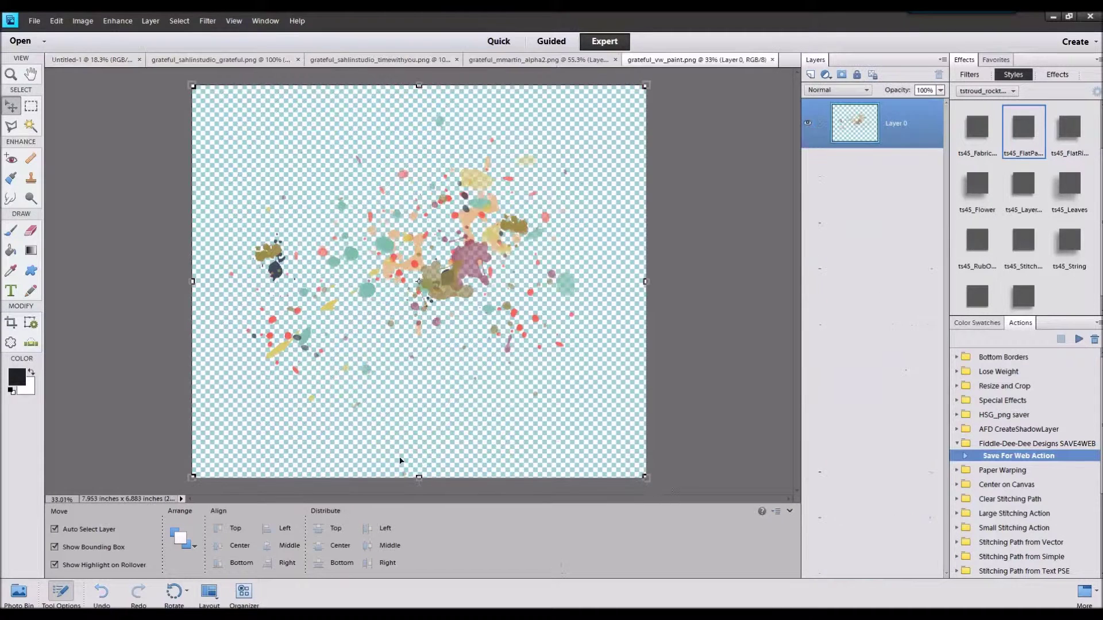
left_click(25, 595)
left_click(86, 548)
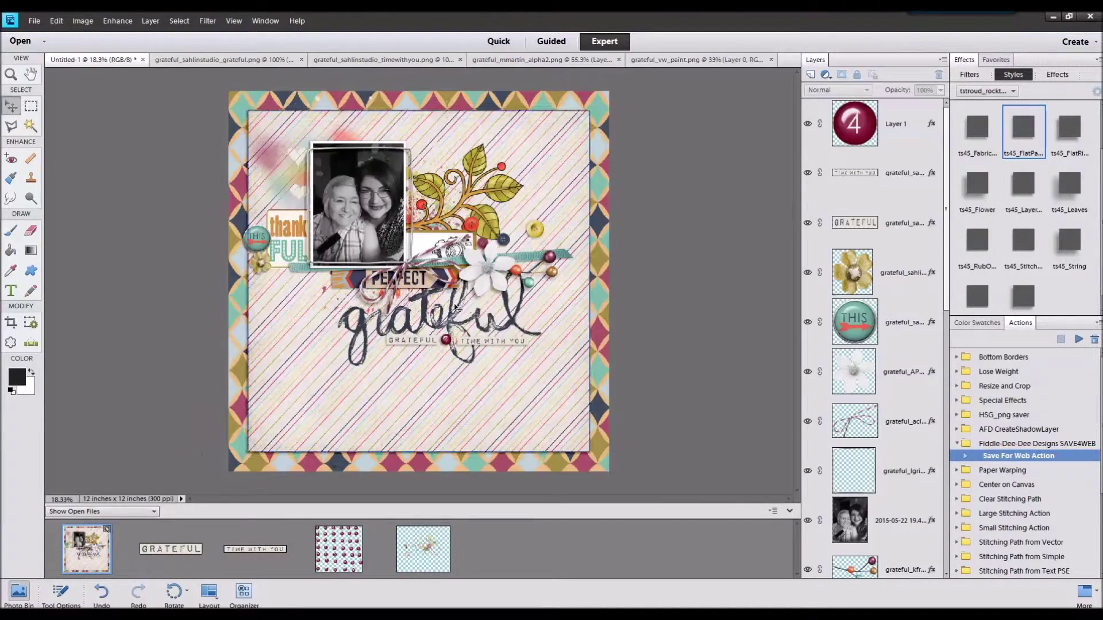
scroll(897, 453, "down", 1)
left_click(898, 454)
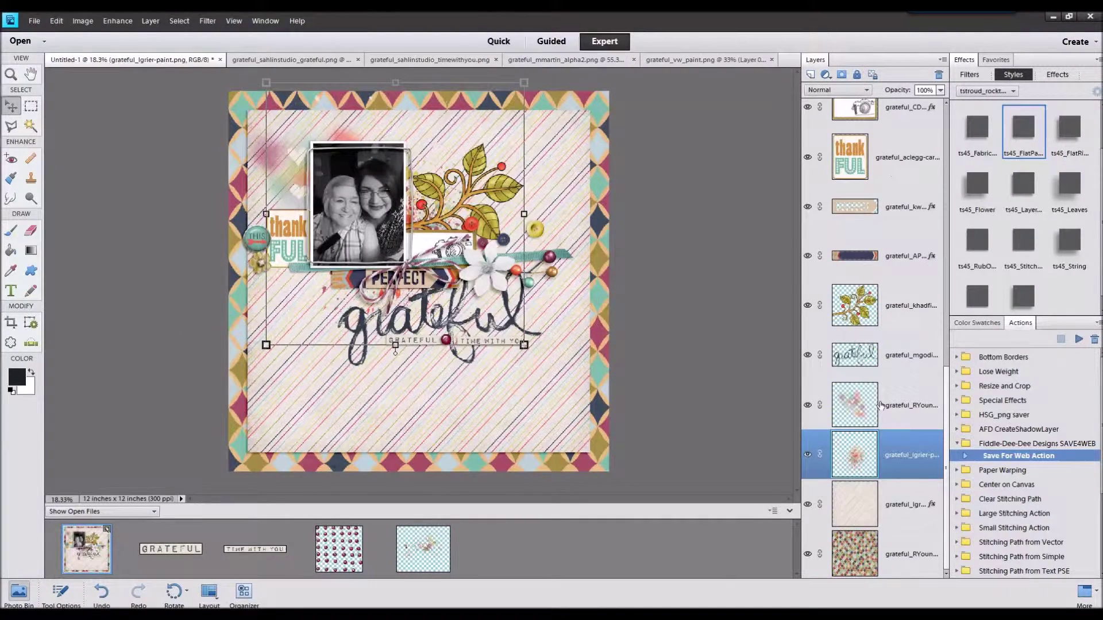
scroll(897, 453, "down", 1)
left_click_drag(322, 408, 322, 396)
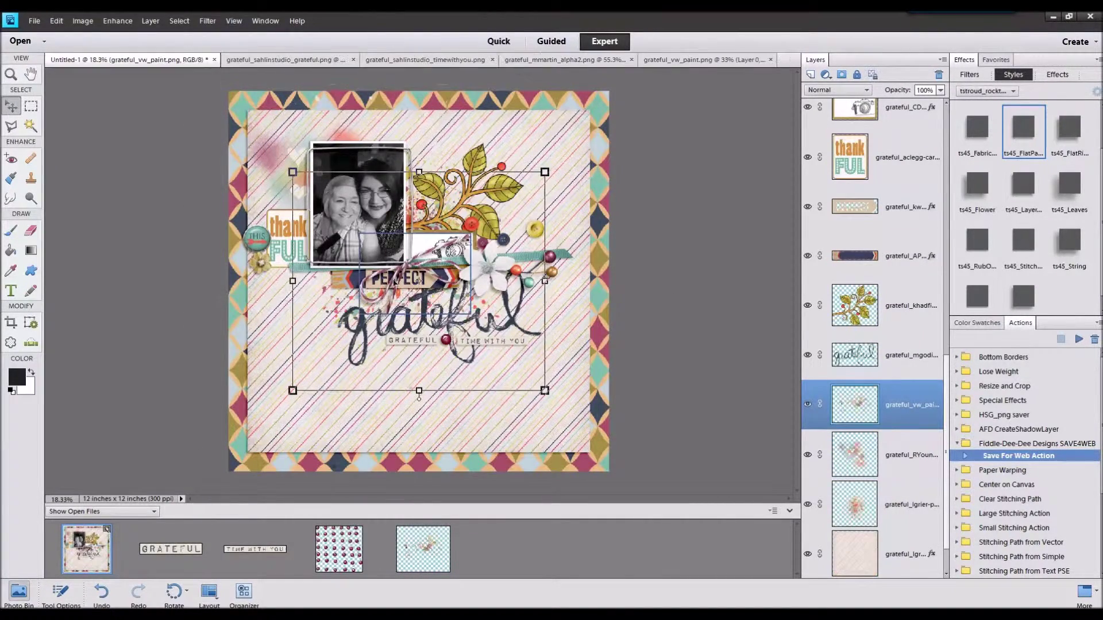
Step: Move the paint splatter to the layout's upper-left corner and shrink it so it sits partly behind the photo
left_click_drag(395, 274, 318, 181)
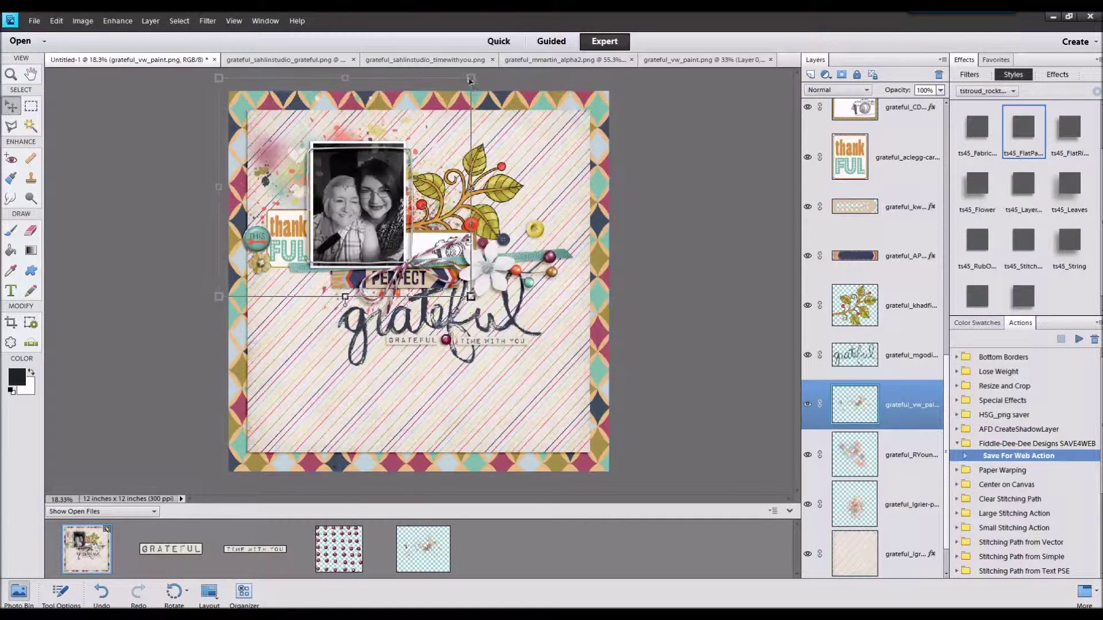
mouse_move(473, 79)
left_mouse_down()
mouse_move(368, 155)
mouse_move(346, 142)
mouse_move(347, 123)
left_mouse_up()
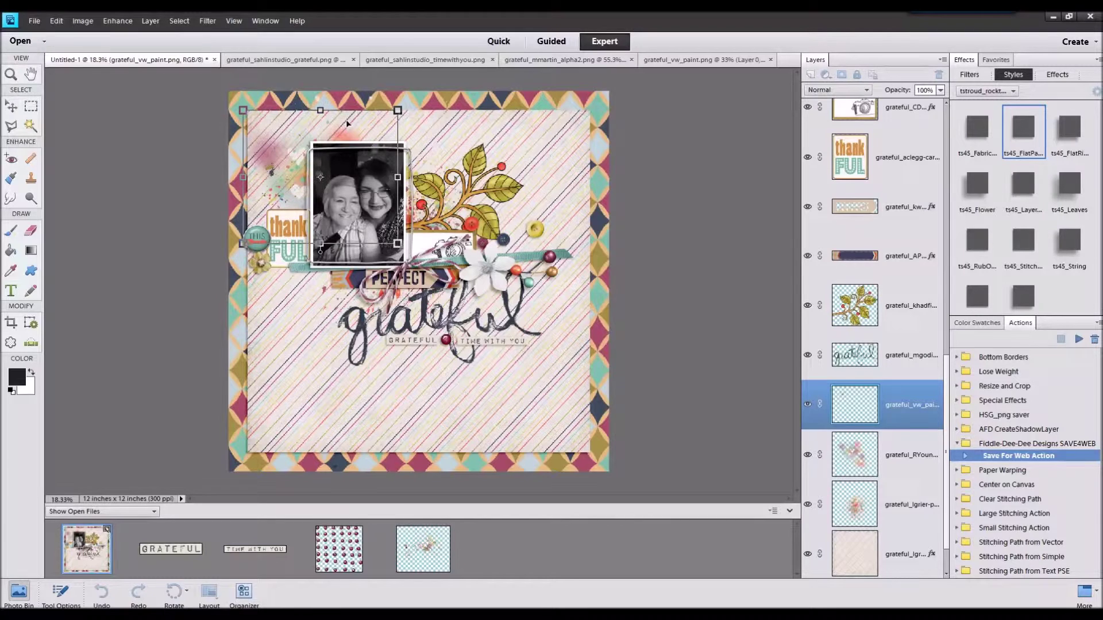
left_click(355, 251)
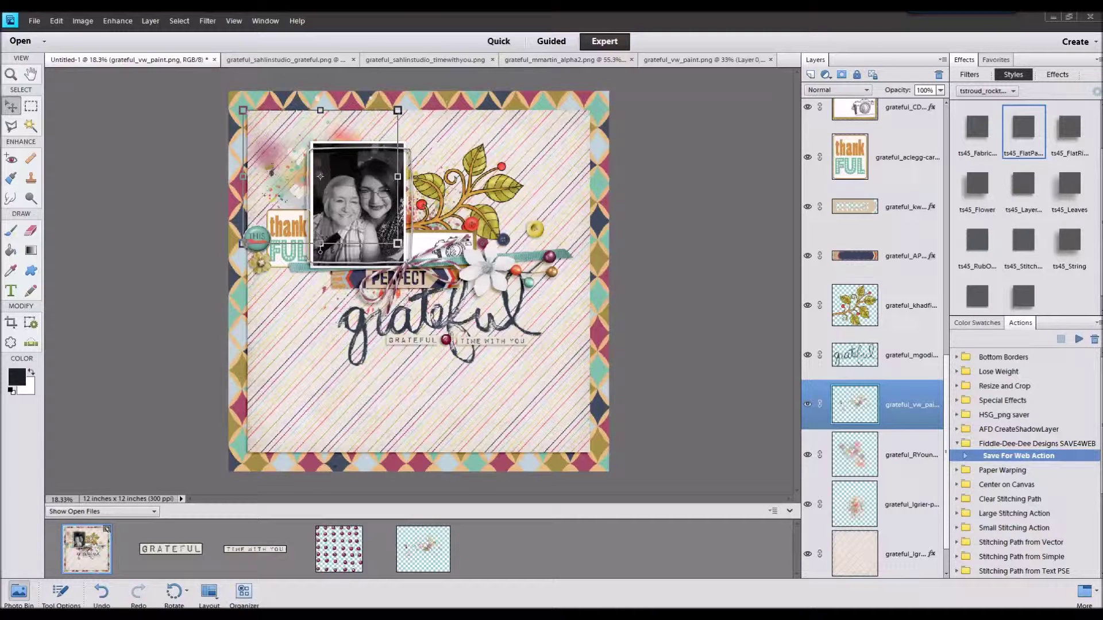
Step: Open grateful_sgleason_jonathan_hexspritz.png and add the hexagon spritz to the layout above the paint splatter layer
left_click_drag(989, 390, 761, 558)
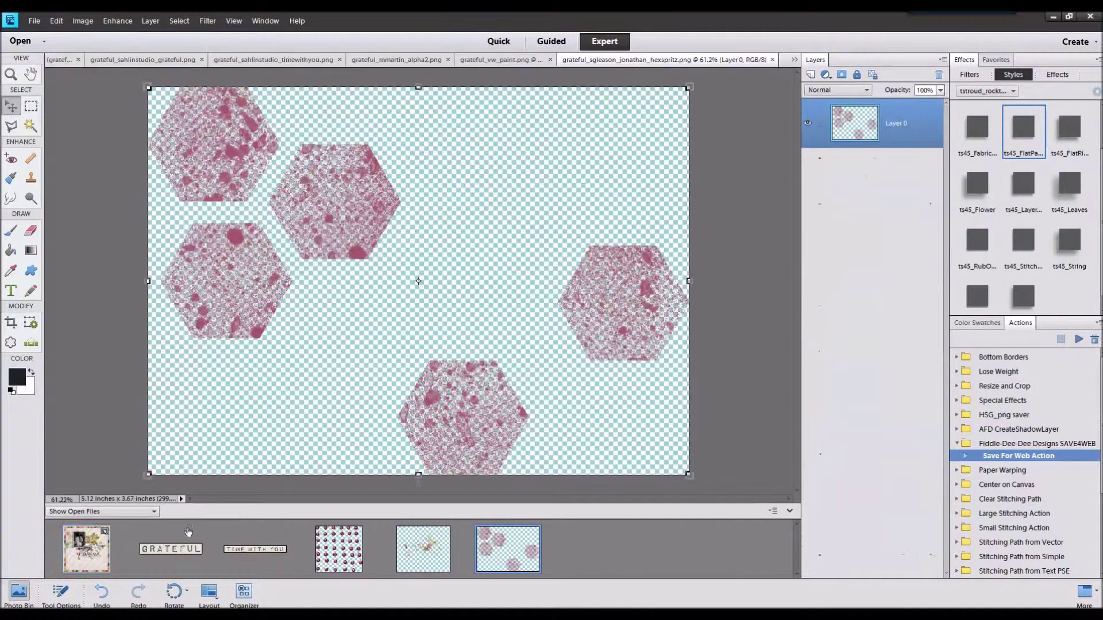
left_click(78, 553)
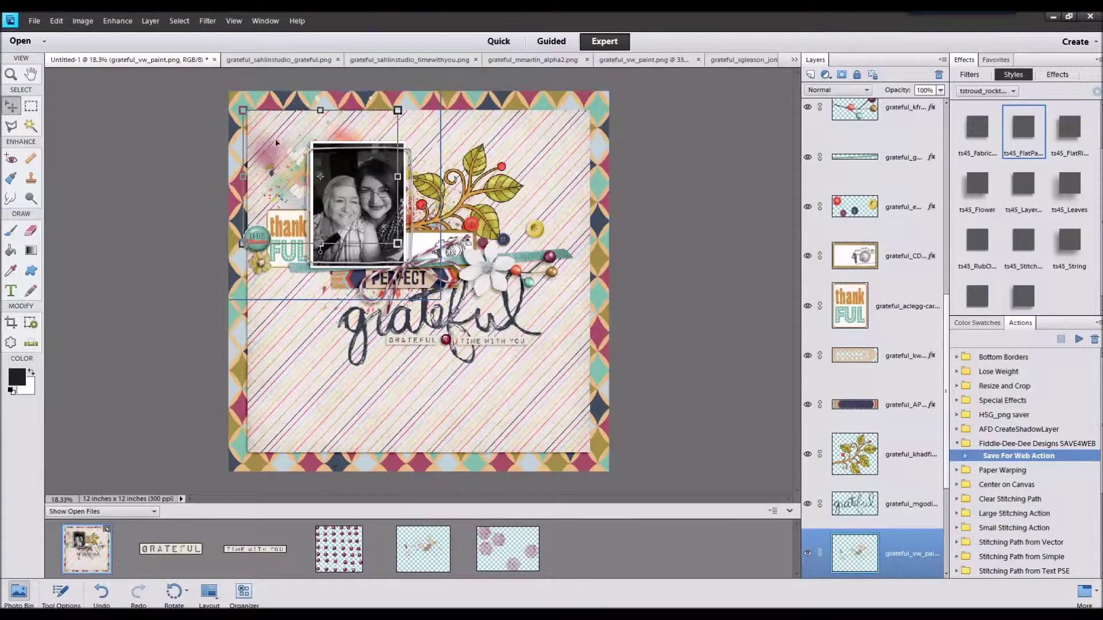
left_click_drag(508, 548, 525, 248)
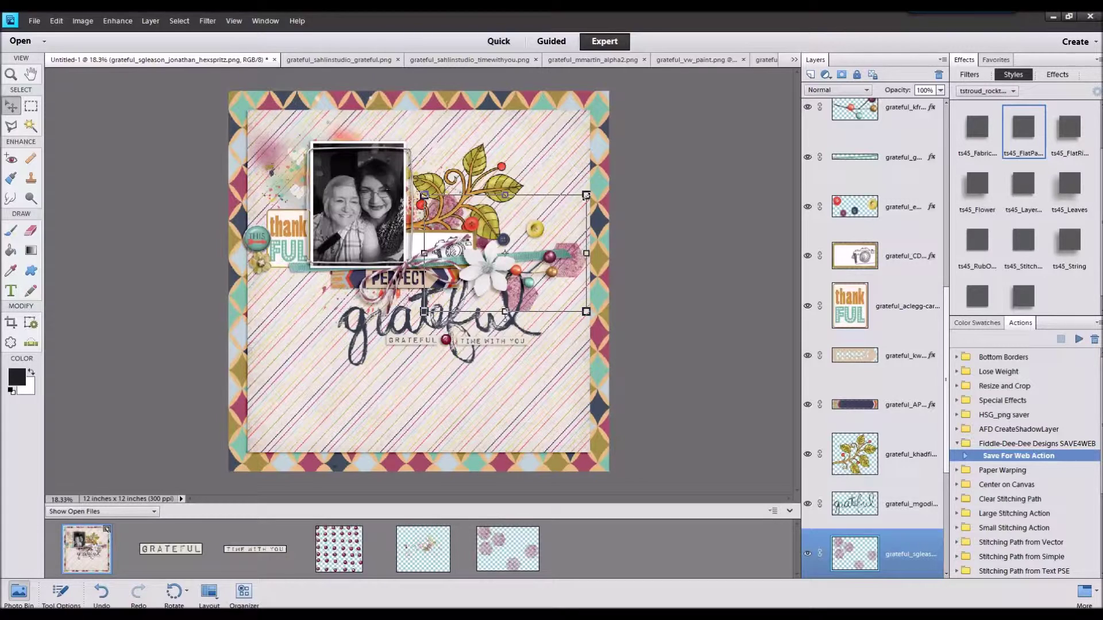
Step: Shrink the hexagon spritz and place it below the white flower, at the right end of the grateful word art
left_click_drag(586, 196, 539, 229)
left_click_drag(517, 273, 556, 298)
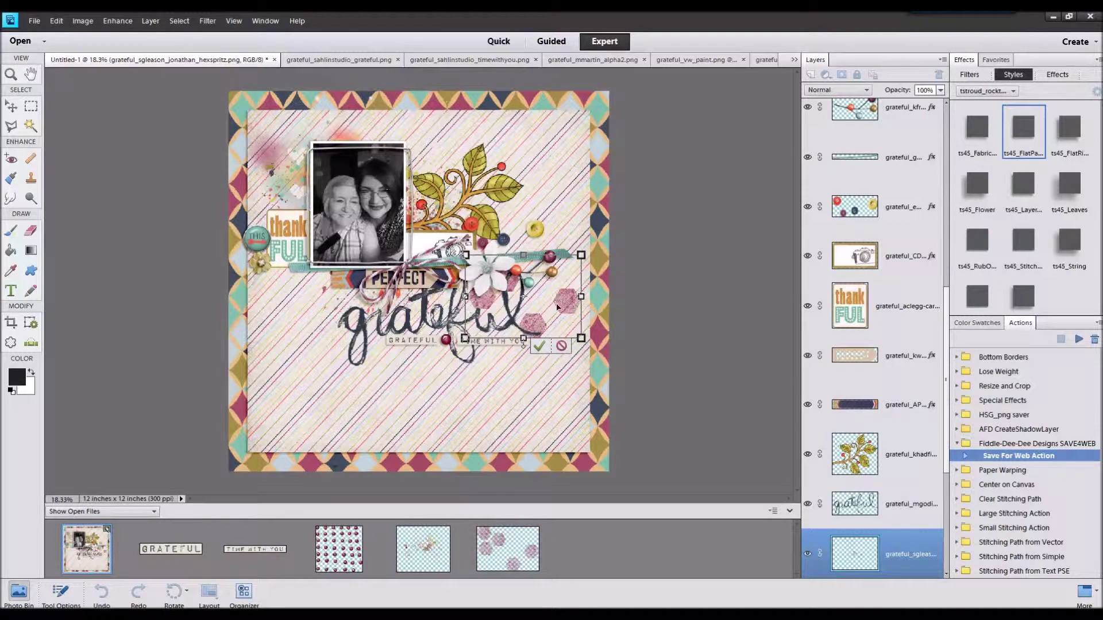
left_click(539, 347)
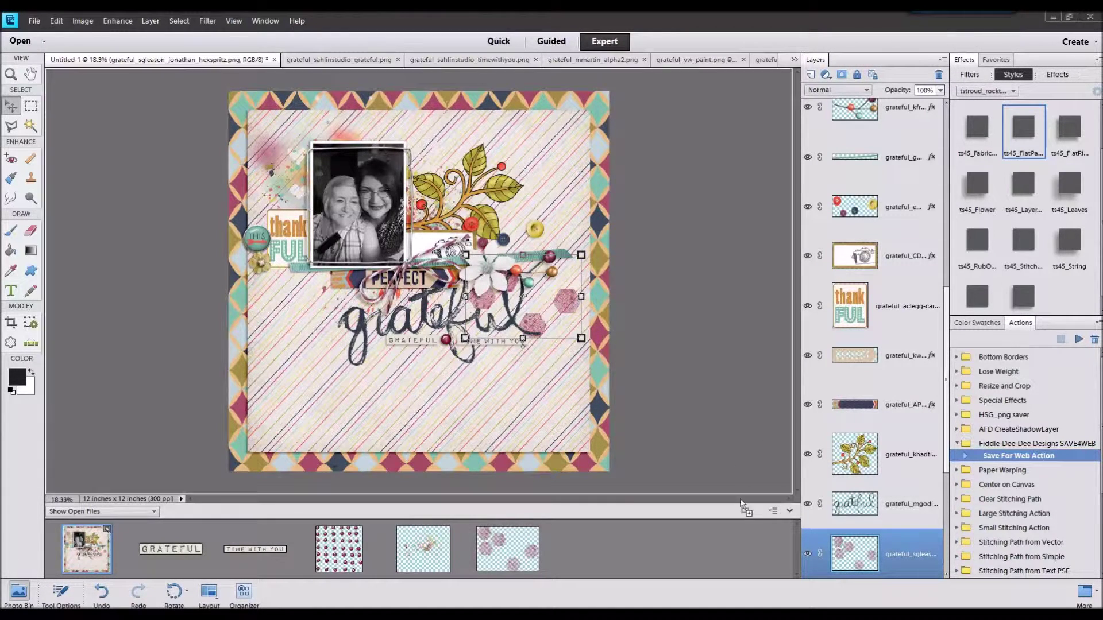
Step: Open grateful_sahlinstudio_tape.png and add the tape strip to the layout above the photo layer
left_click_drag(742, 502, 751, 522)
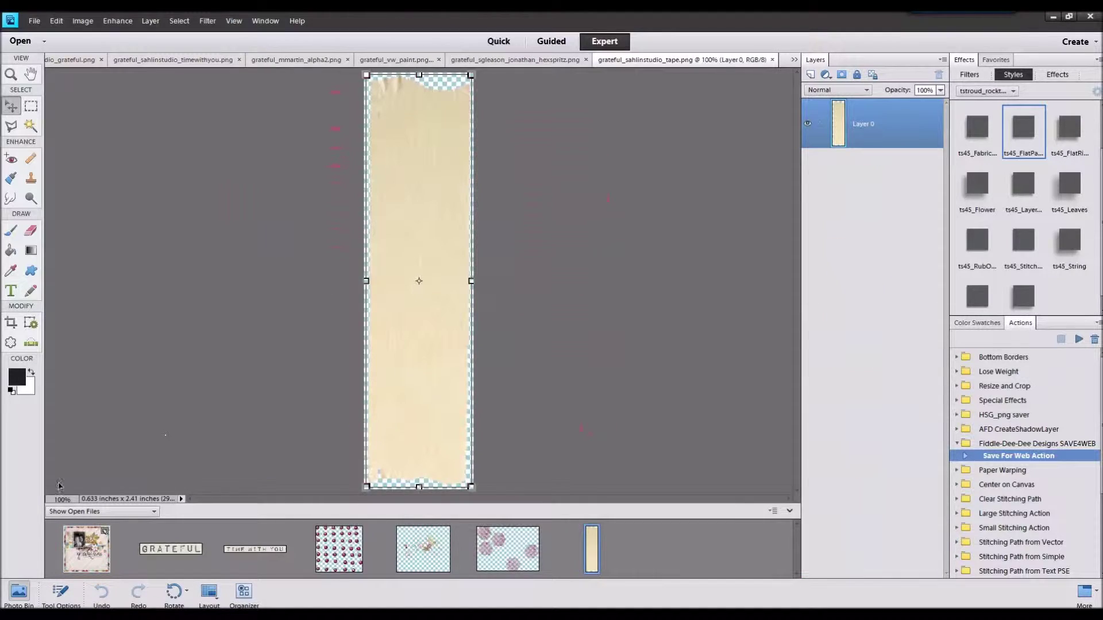
left_click(94, 551)
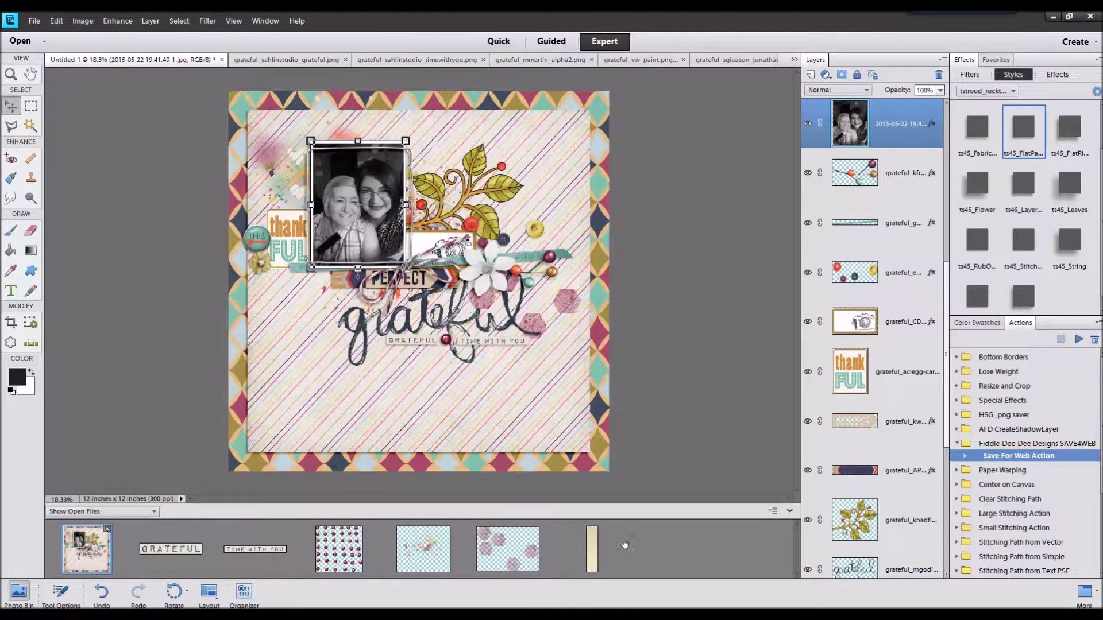
left_click_drag(592, 550, 344, 241)
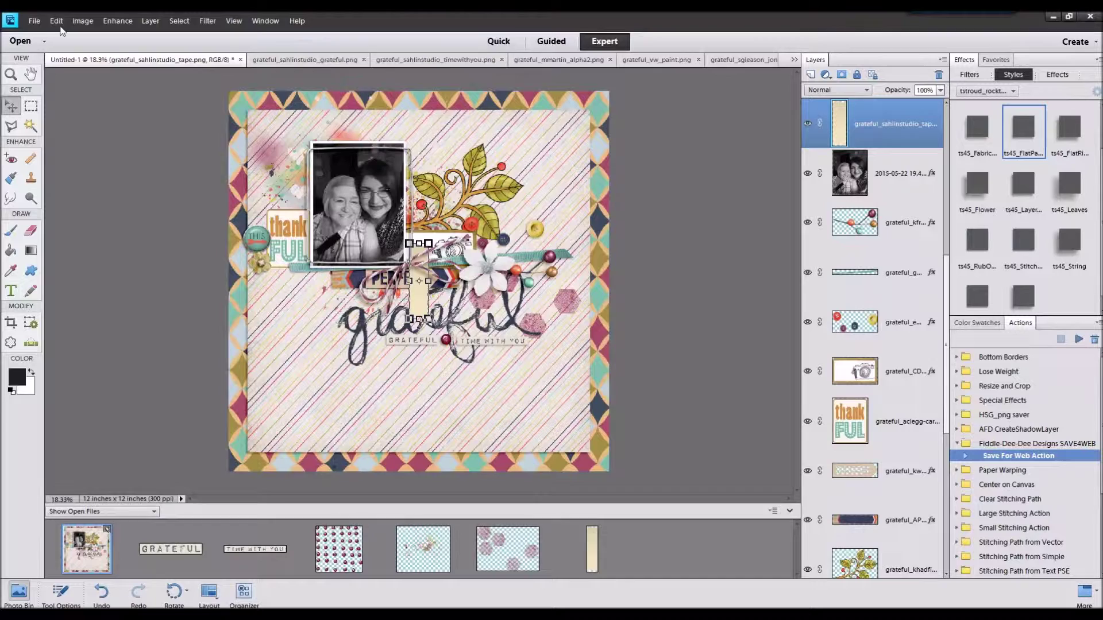
Step: Rotate the tape layer 90° left, place it along the photo's top edge and apply the ts45 rub-on shadow style
left_click(83, 20)
mouse_move(115, 34)
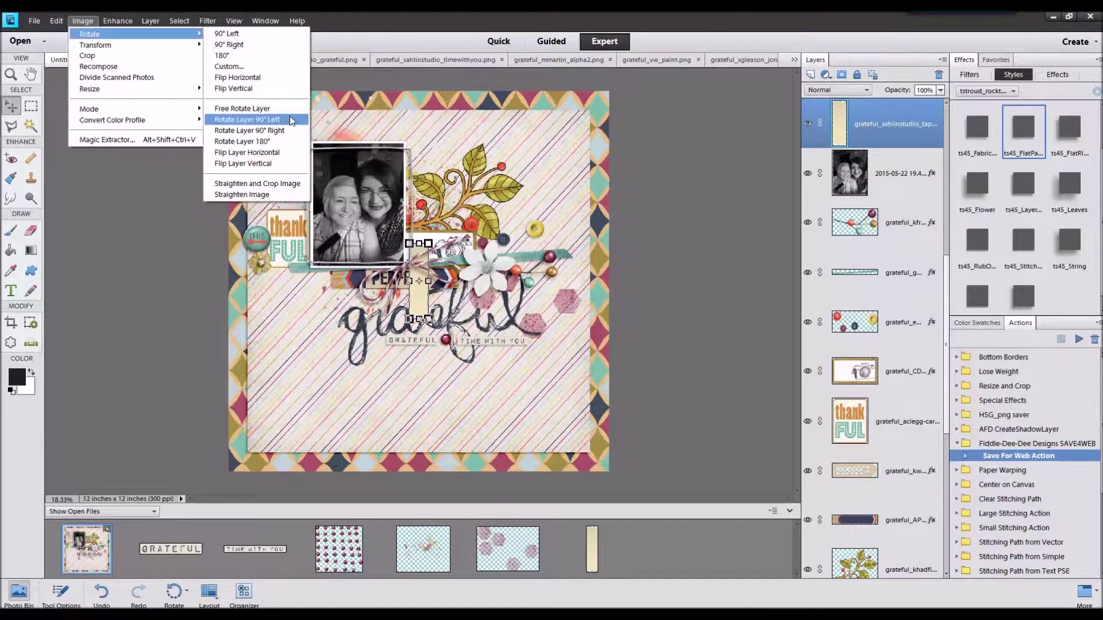
left_click(247, 119)
left_click_drag(437, 285, 390, 146)
left_click(987, 254)
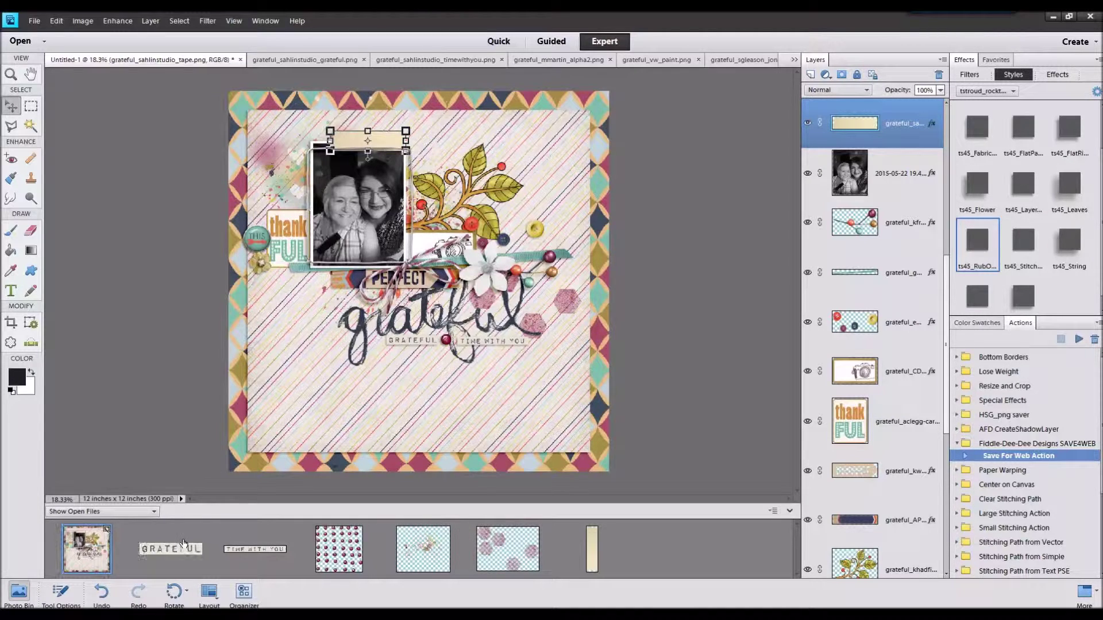
Step: Close all the opened element files, keeping only the scrapbook layout open
double_click(206, 547)
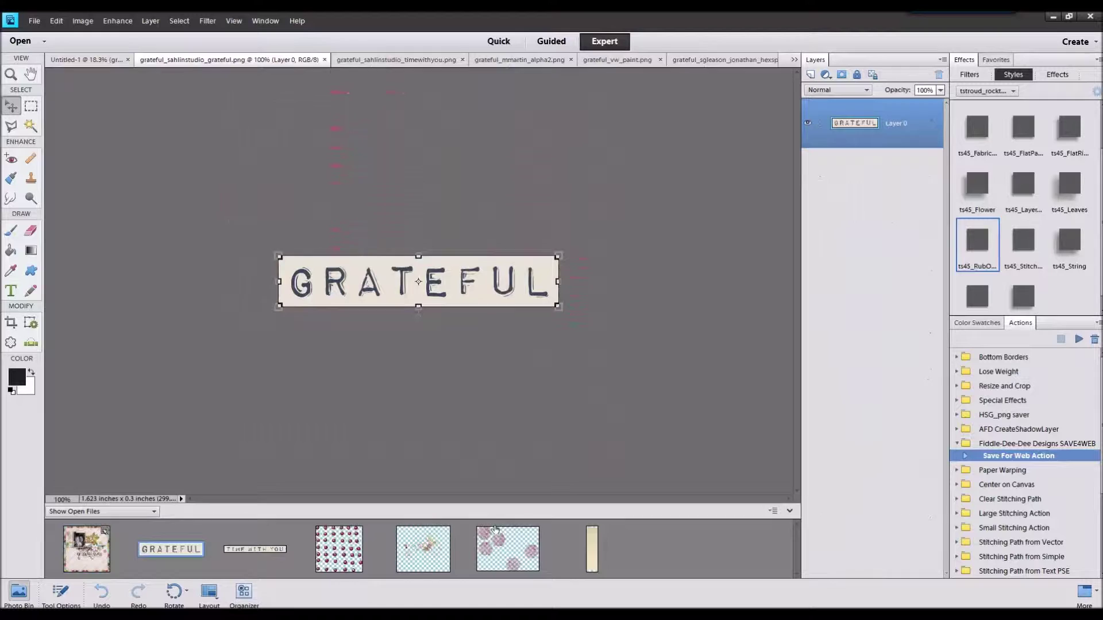
right_click(591, 552)
left_click(622, 398)
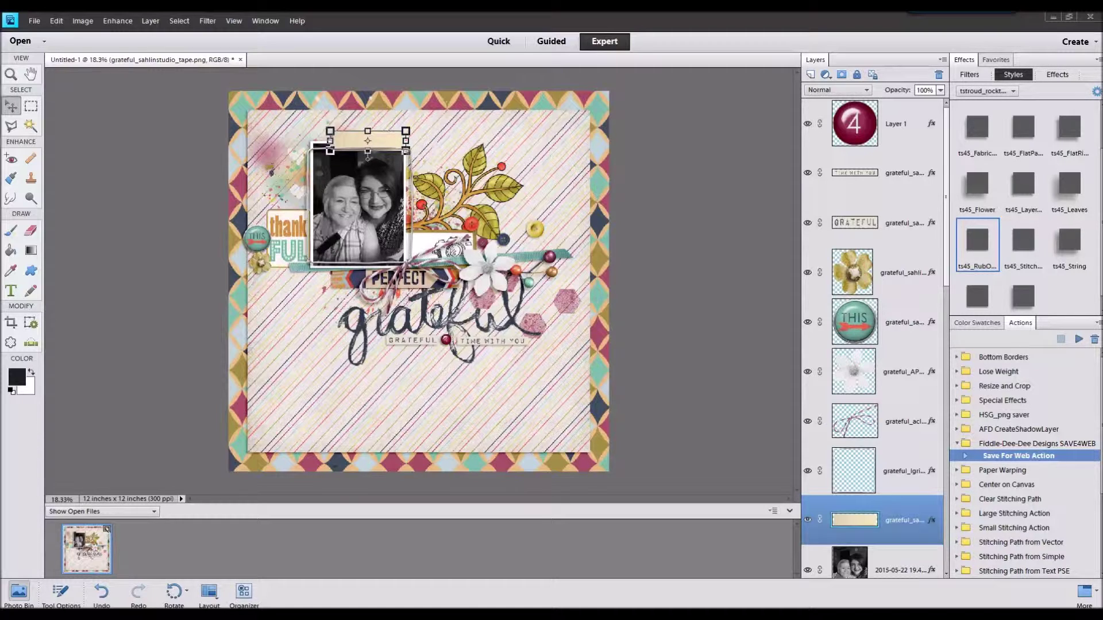
Step: Open grateful_lili_3x4card_6.png and add the ledger card to the left side of the layout
left_click_drag(554, 513, 479, 537)
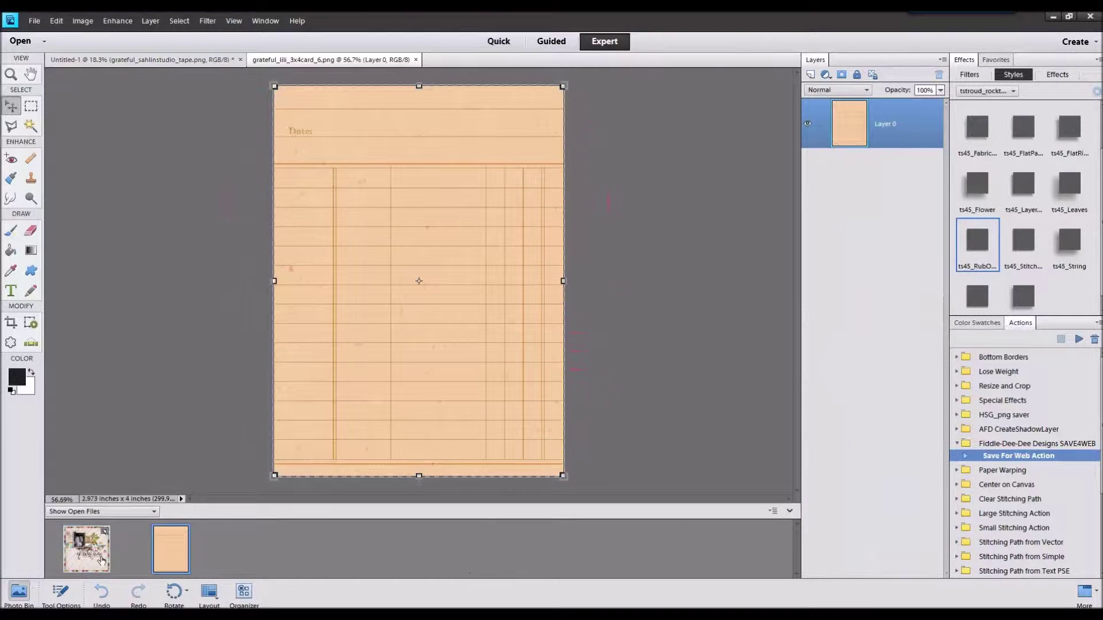
double_click(102, 561)
left_click_drag(164, 551, 270, 372)
left_click_drag(425, 295, 316, 293)
Step: Move the ledger card layer directly below the hexagon spritz layer and apply the ts45_FlatPaper_Photo shadow style
scroll(852, 444, "down", 3)
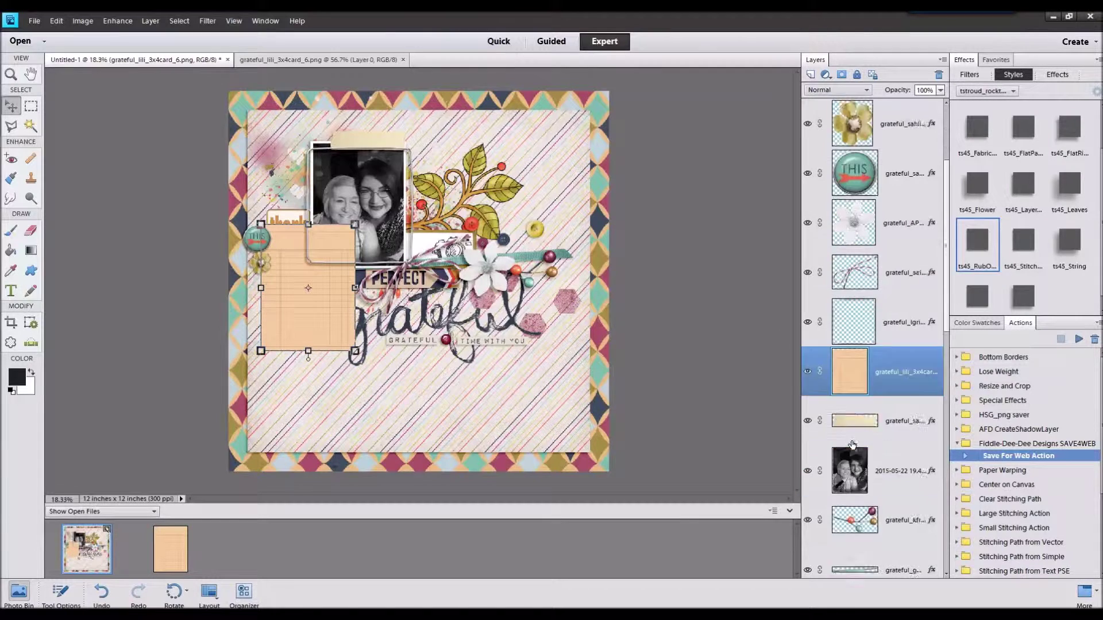
scroll(852, 444, "down", 6)
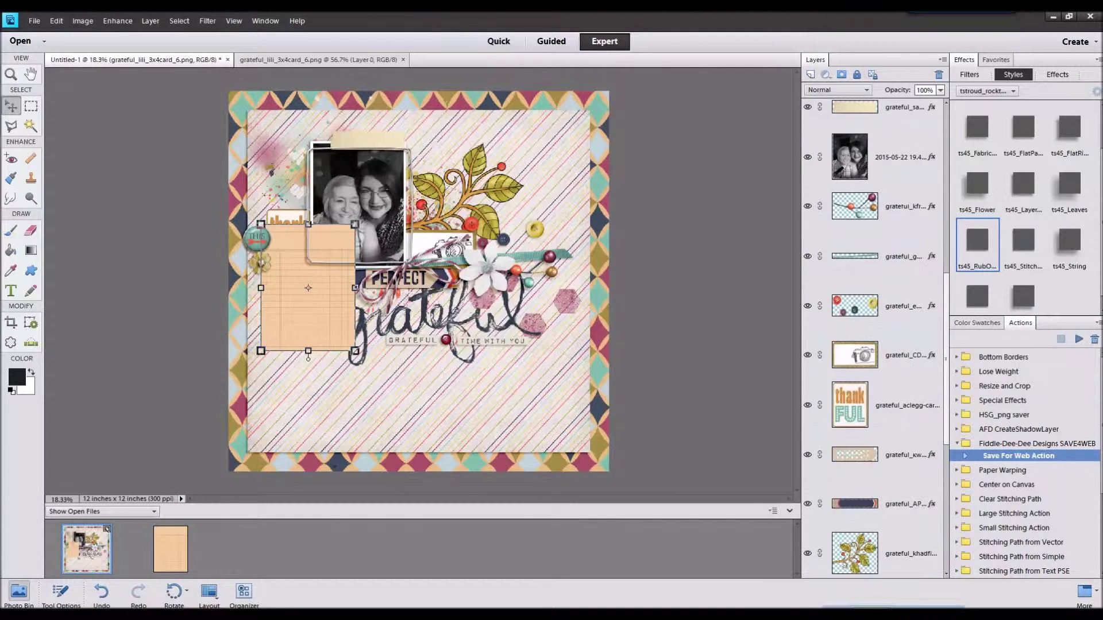
left_click_drag(887, 618, 869, 490)
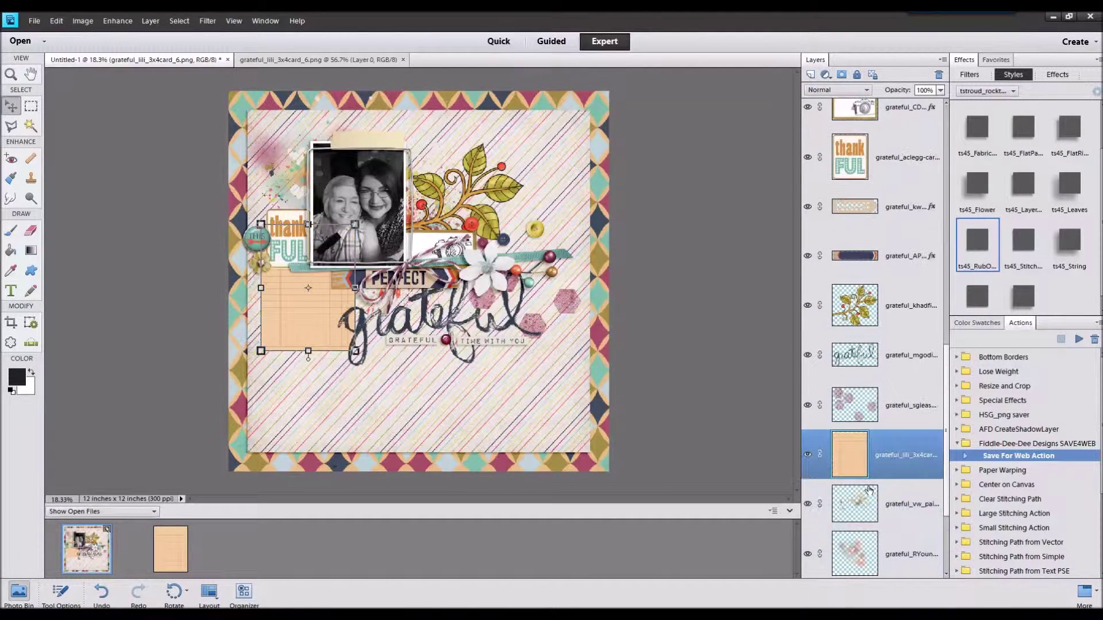
left_click(1027, 154)
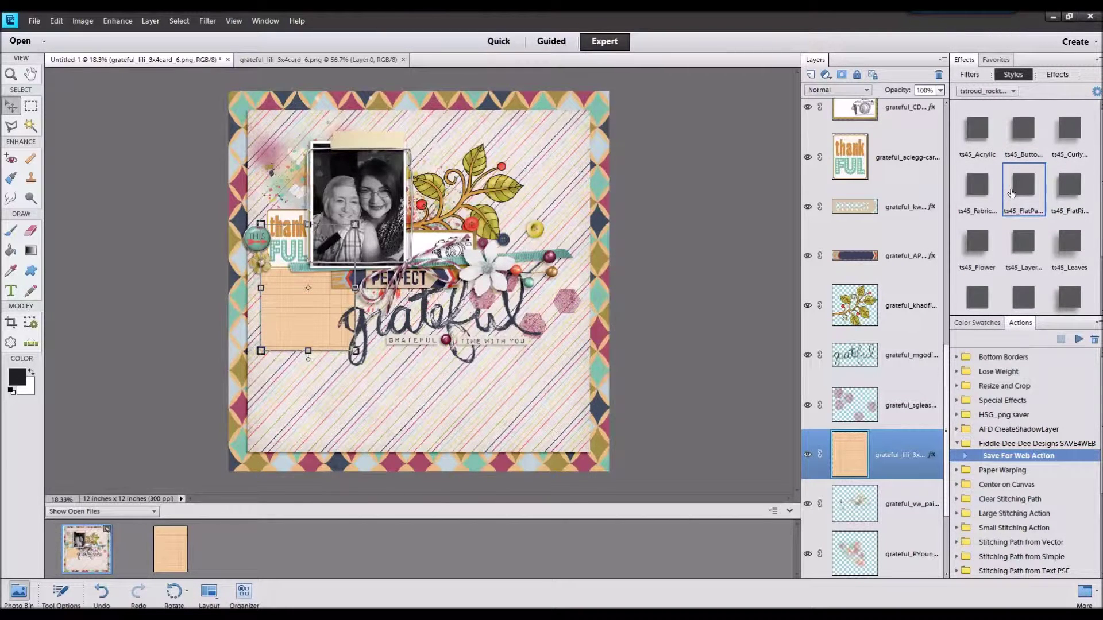
Step: Tuck the ledger card behind the photo's left edge, and place a duplicate behind its right edge, layered above the leaf sprig
left_click_drag(302, 314, 333, 239)
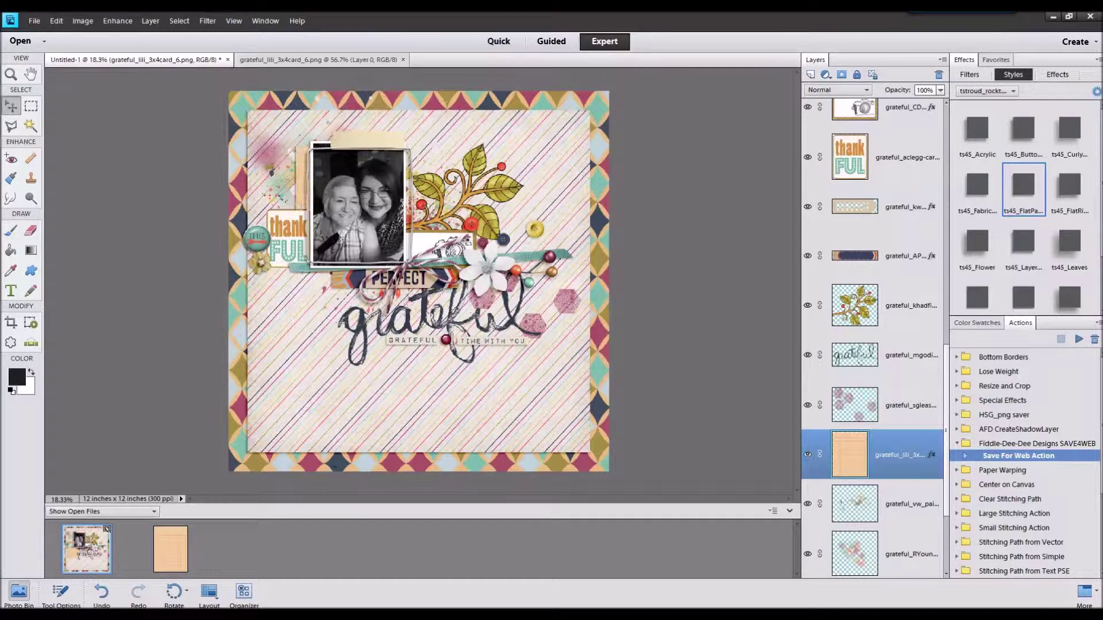
left_click_drag(299, 195, 343, 199)
key("ctrl+j")
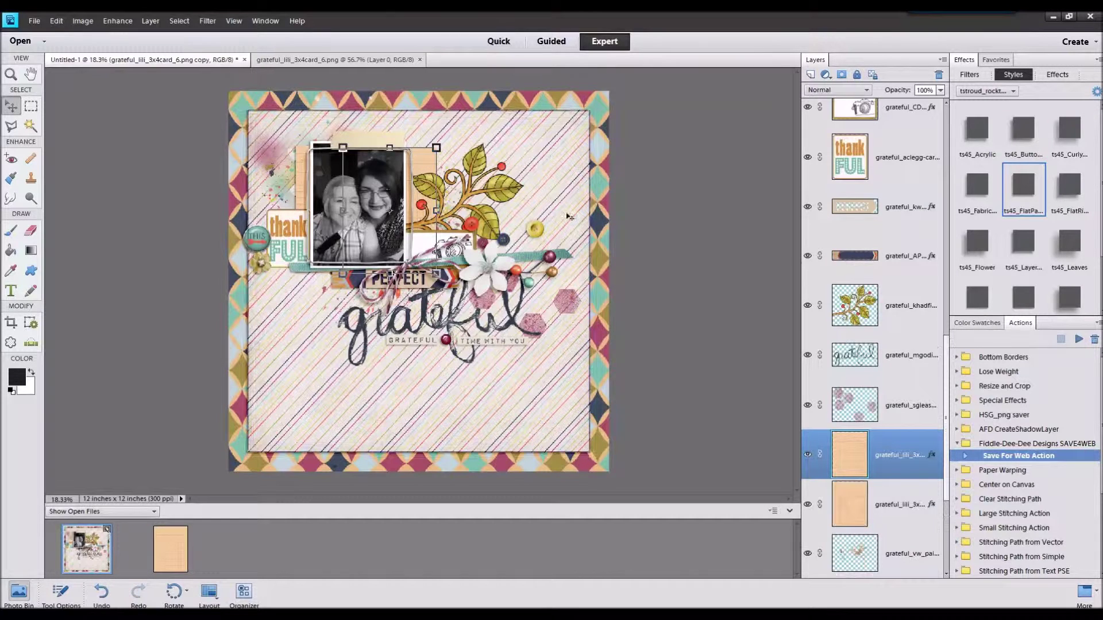
left_click(429, 236)
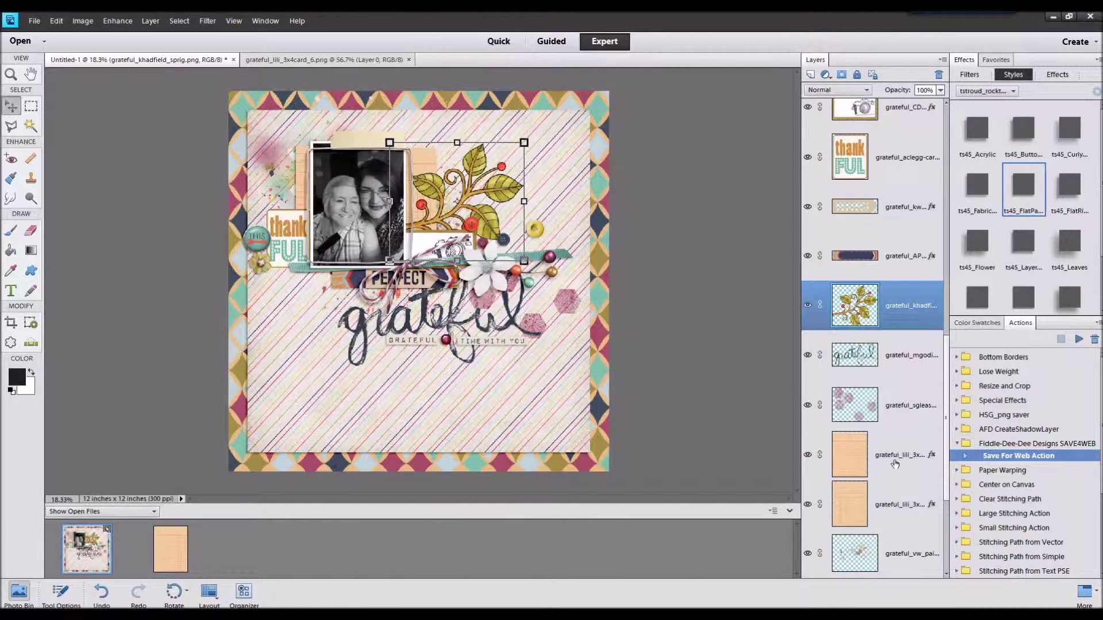
left_click_drag(896, 466, 894, 284)
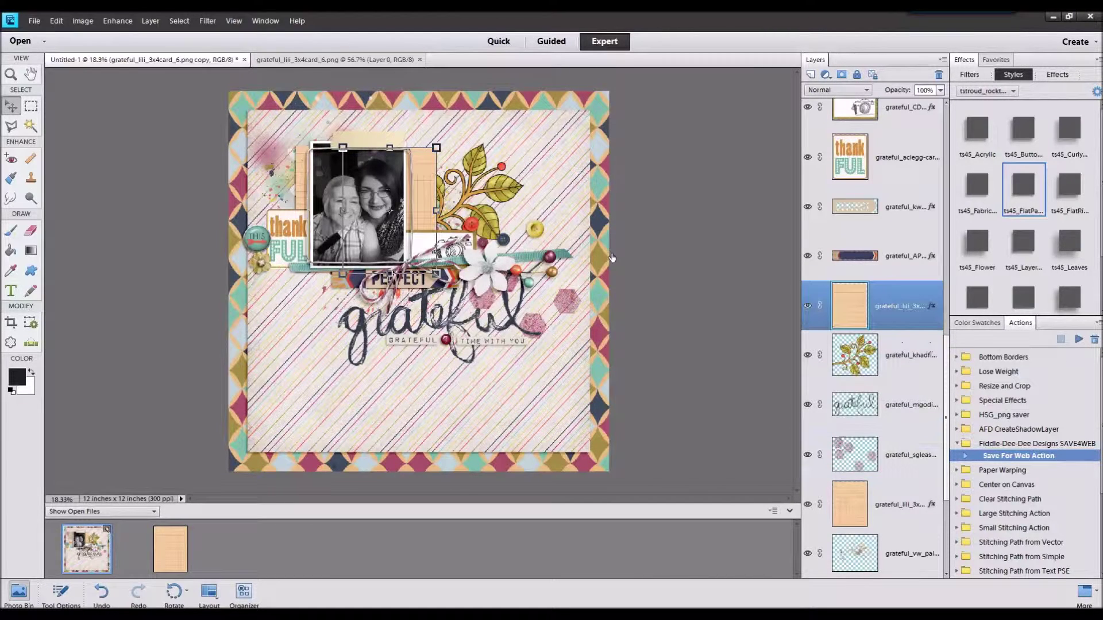
Step: Shrink the leaf sprig and place it beside the duplicated ledger card, then shift that card slightly to the right
left_click(454, 206)
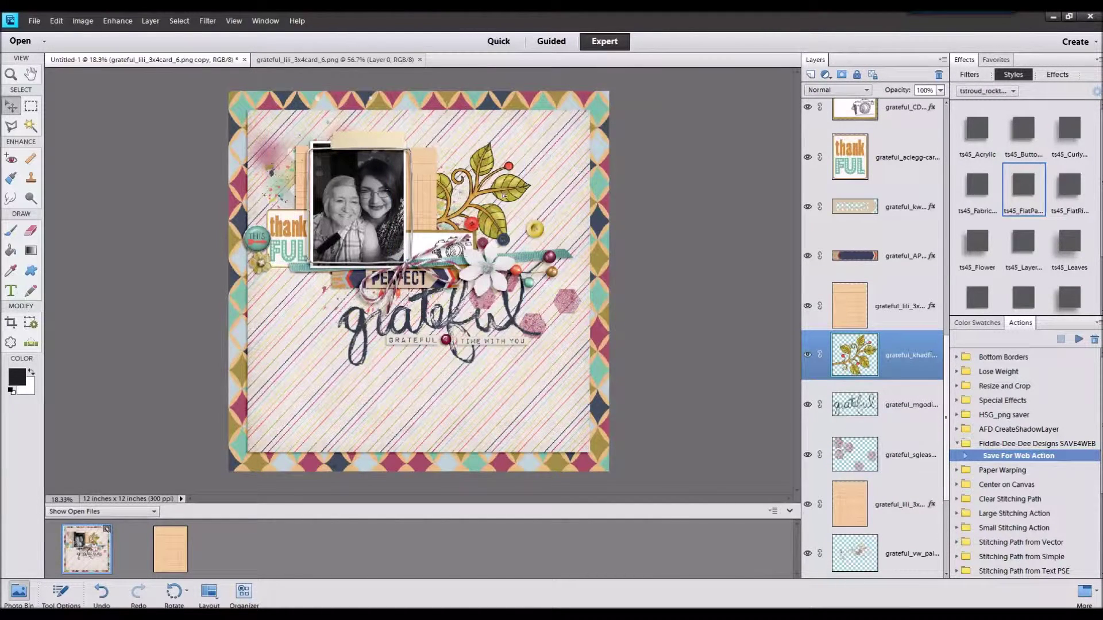
left_click_drag(532, 143, 502, 169)
left_click_drag(472, 212, 491, 214)
left_click(481, 283)
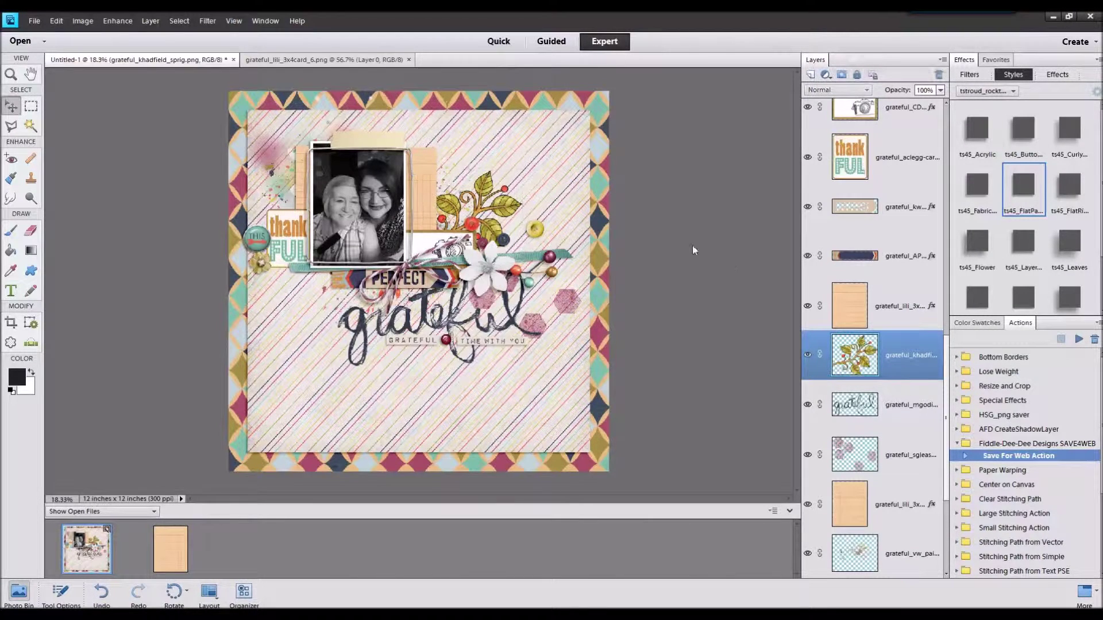
left_click(691, 246)
left_click(429, 208)
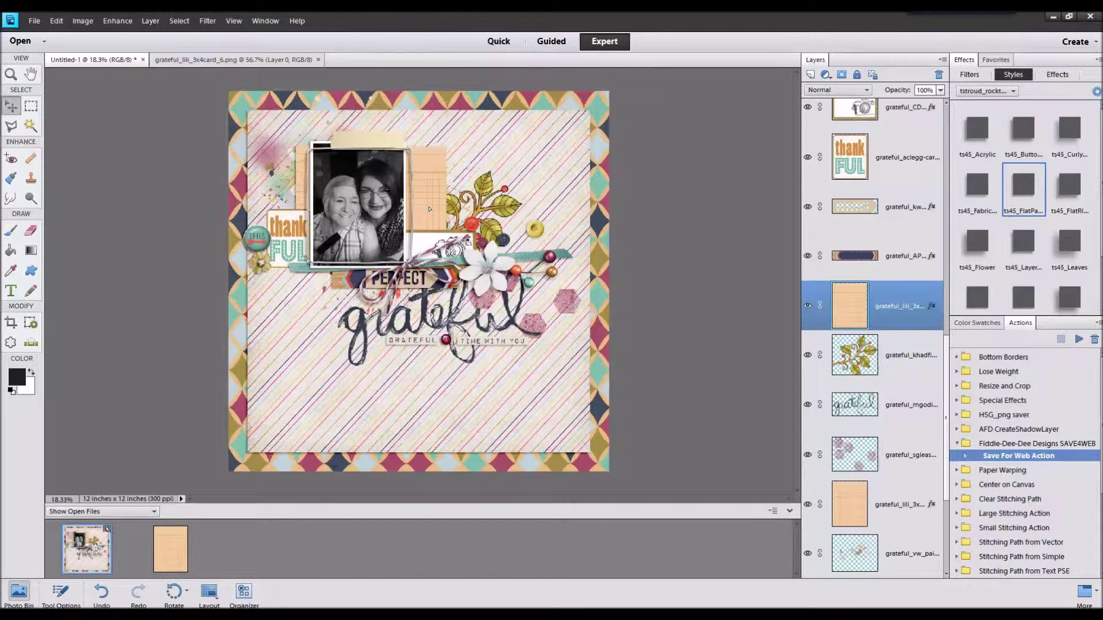
left_click(666, 234)
Step: Reposition the tape strip so it is centred across the photo's top edge
left_click(345, 175)
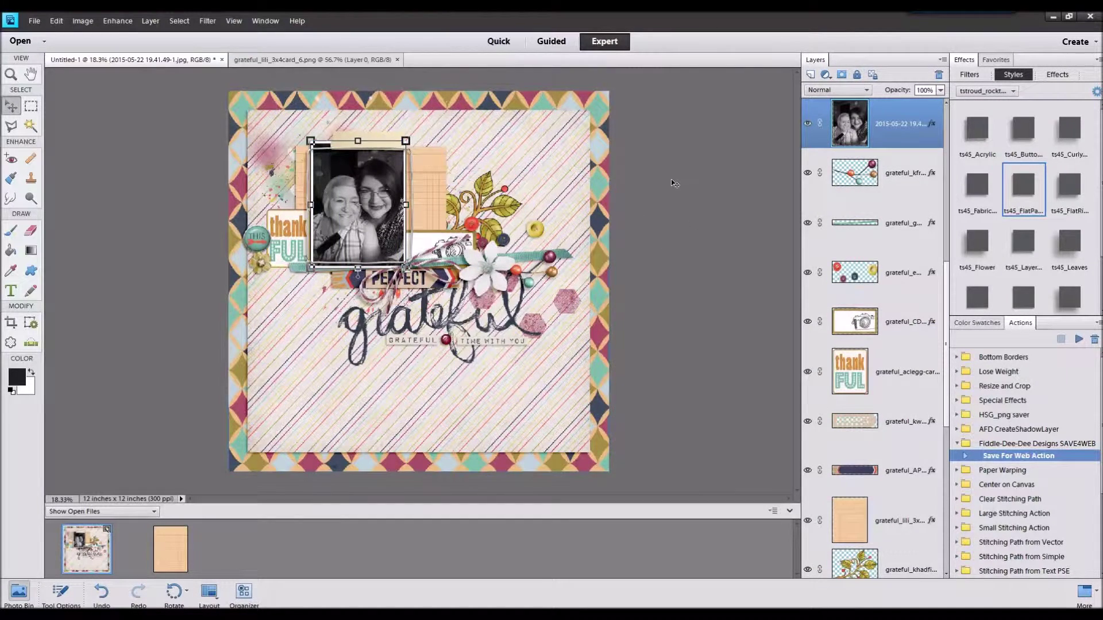
left_click(374, 136)
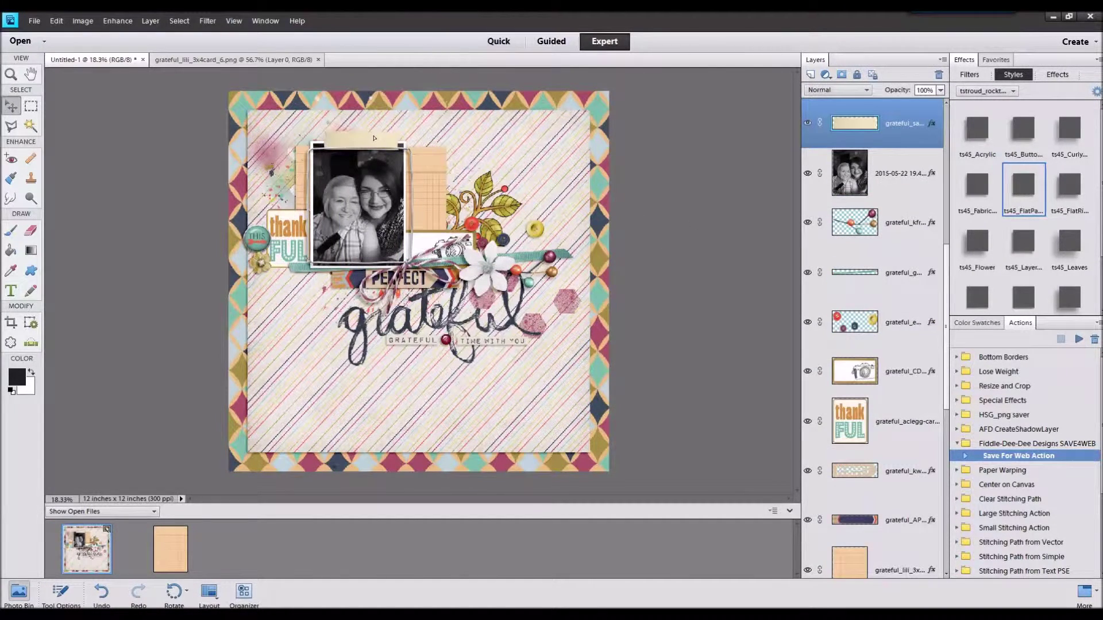
left_click_drag(374, 138, 375, 139)
left_click(731, 202)
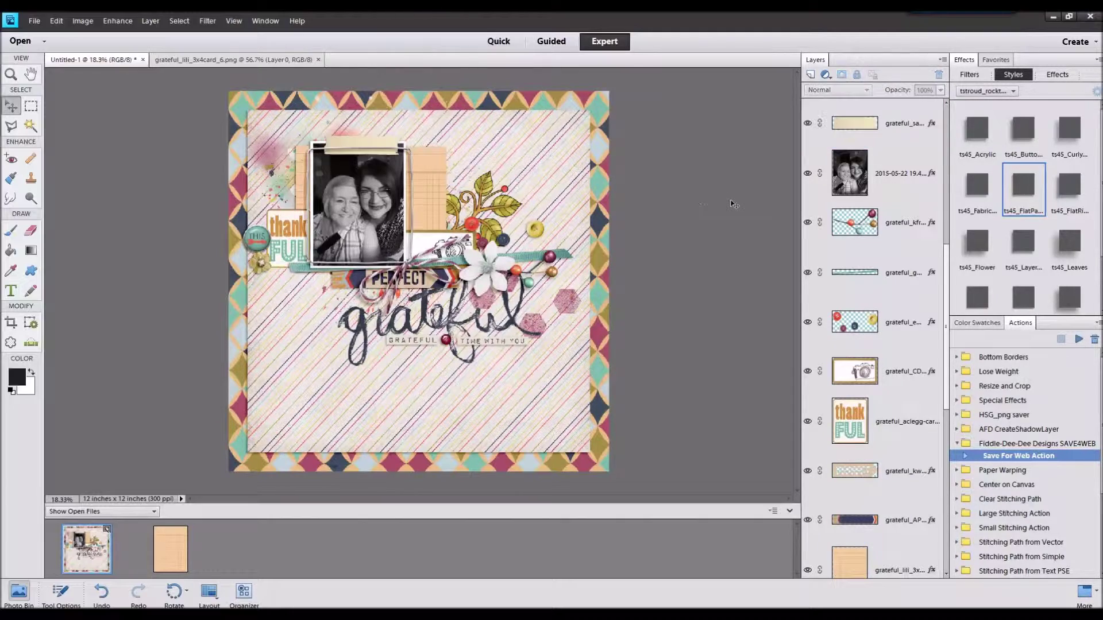
scroll(449, 221, "up", 3)
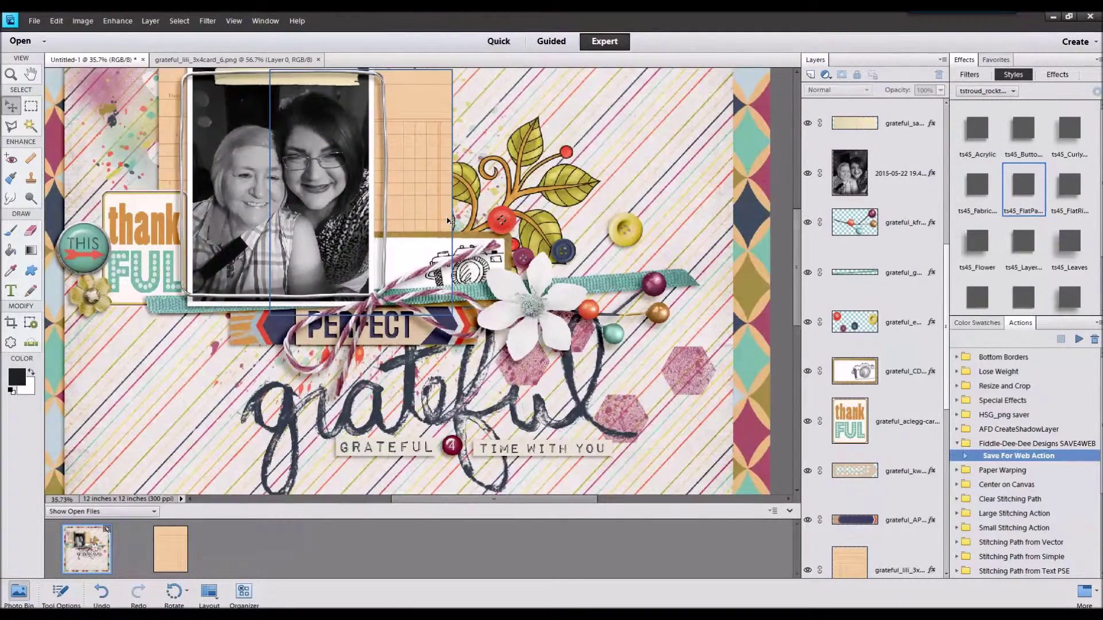
scroll(449, 221, "down", 3)
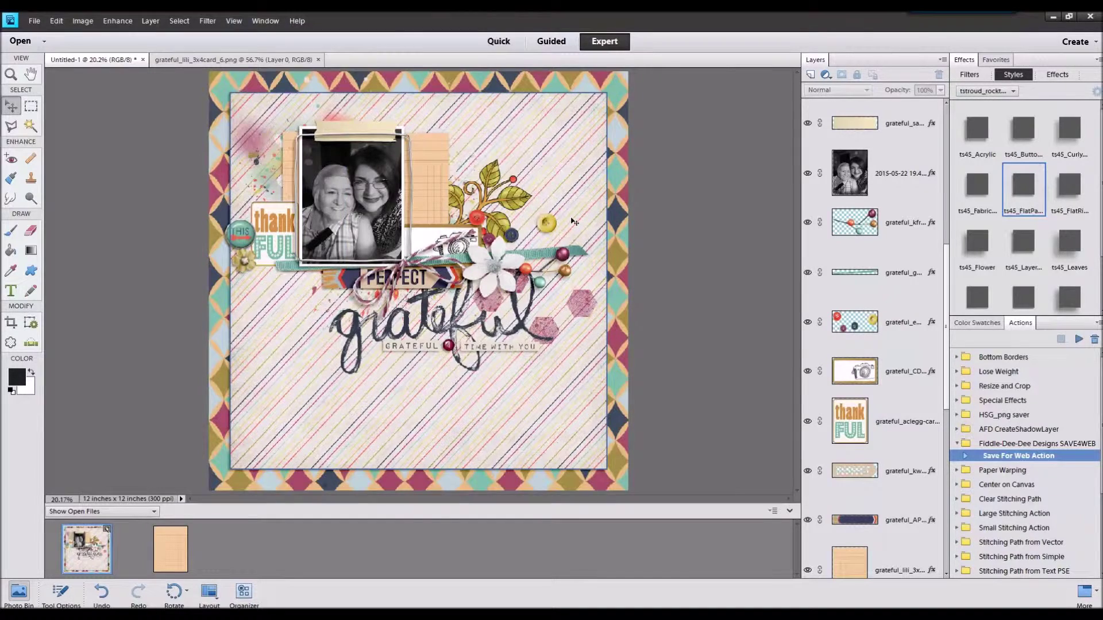